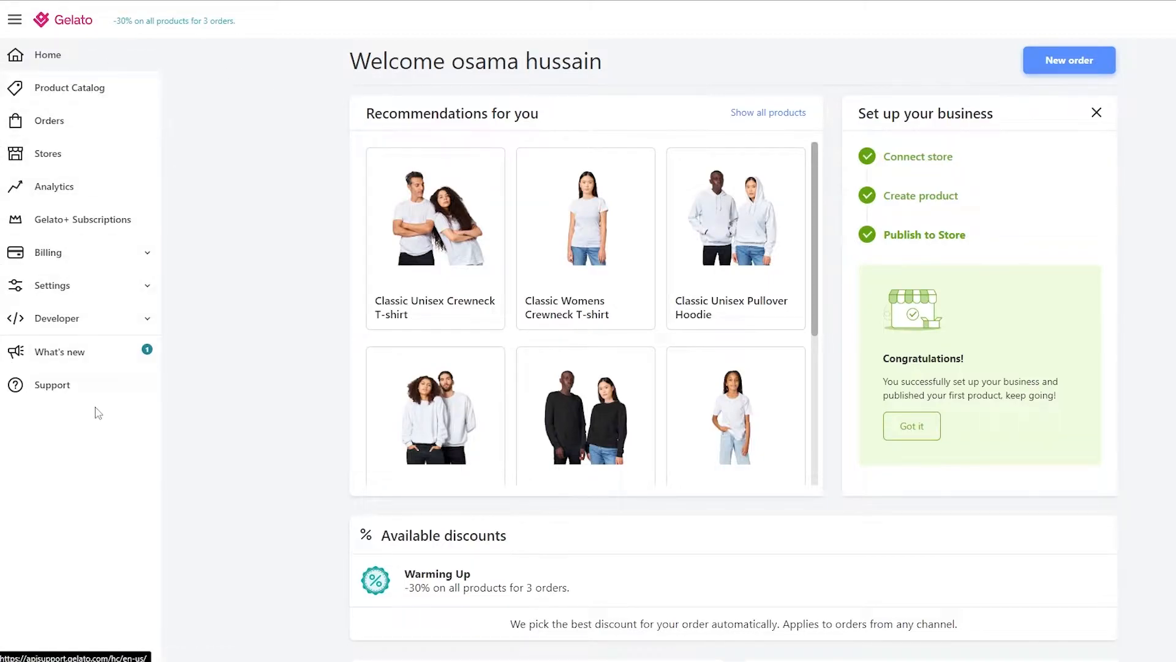
Open the Stores page and look over the connected stores and platforms available to connect.
left_click(66, 164)
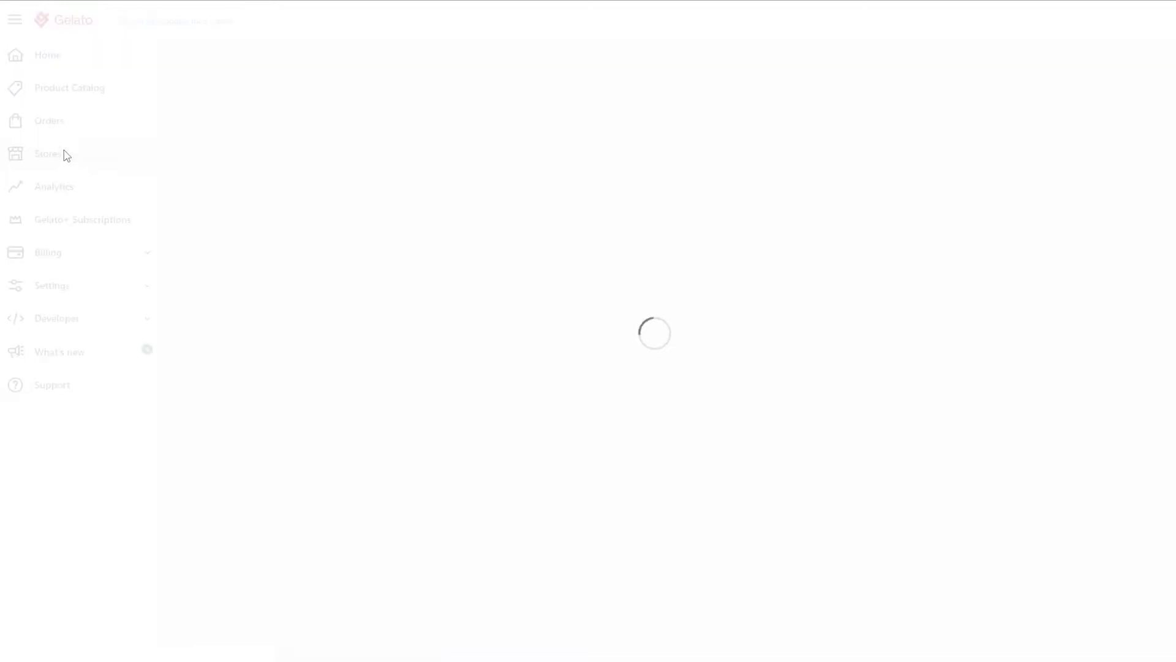
scroll(276, 213, "down", 8)
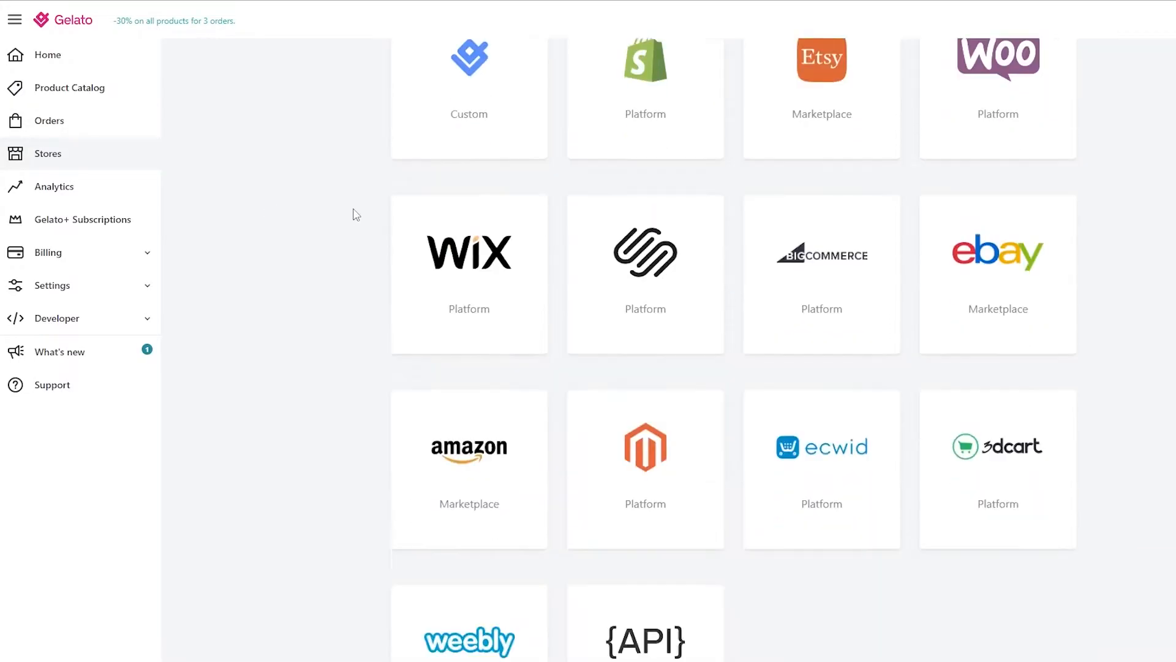
scroll(359, 225, "up", 6)
scroll(497, 68, "up", 1)
left_click_drag(466, 62, 519, 60)
left_click(540, 59)
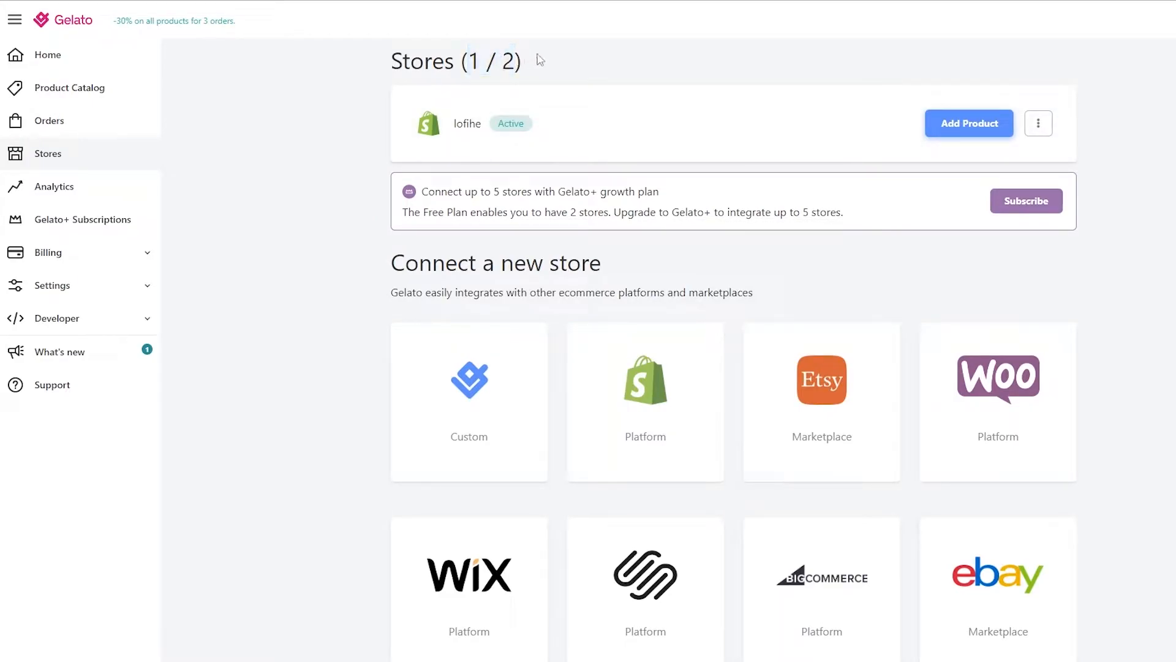
scroll(426, 212, "down", 3)
mouse_move(710, 143)
mouse_move(507, 478)
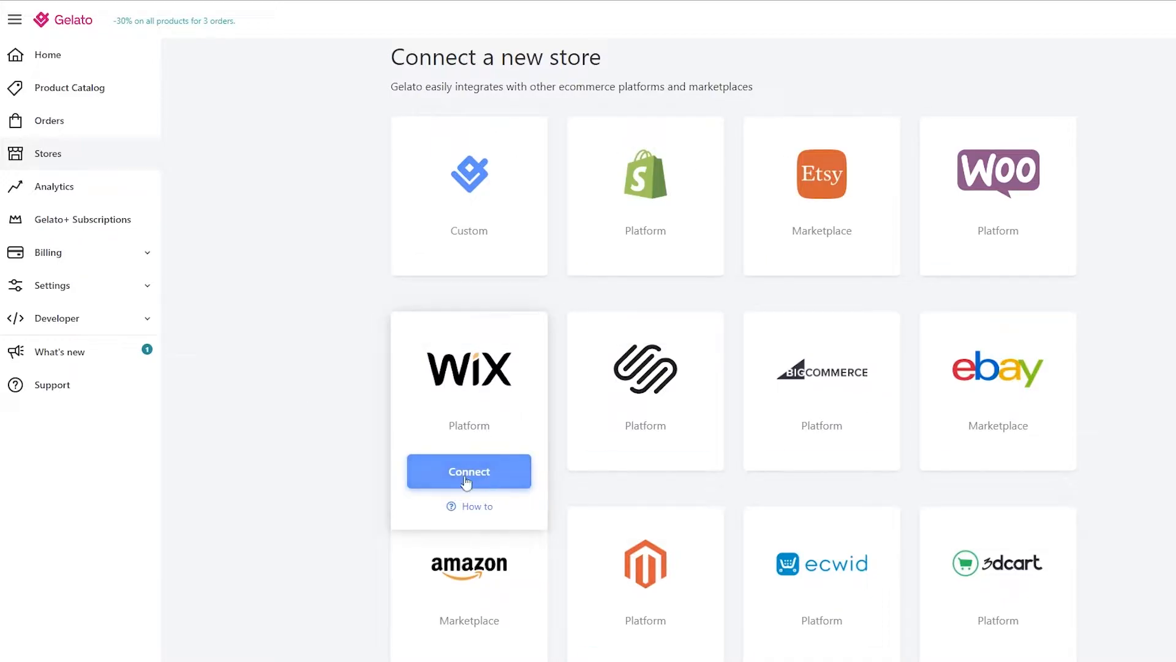
Switch to the Wix tab and create a new site from the My Sites page.
left_click(460, 1)
scroll(454, 211, "down", 2)
scroll(452, 209, "up", 2)
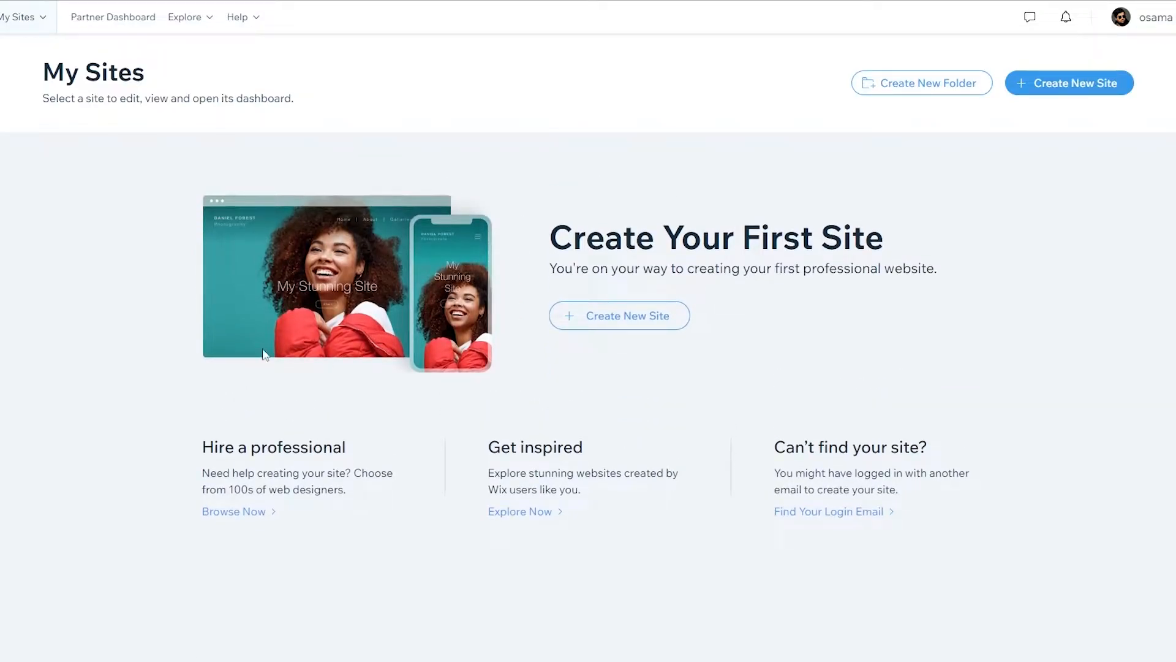
left_click(623, 329)
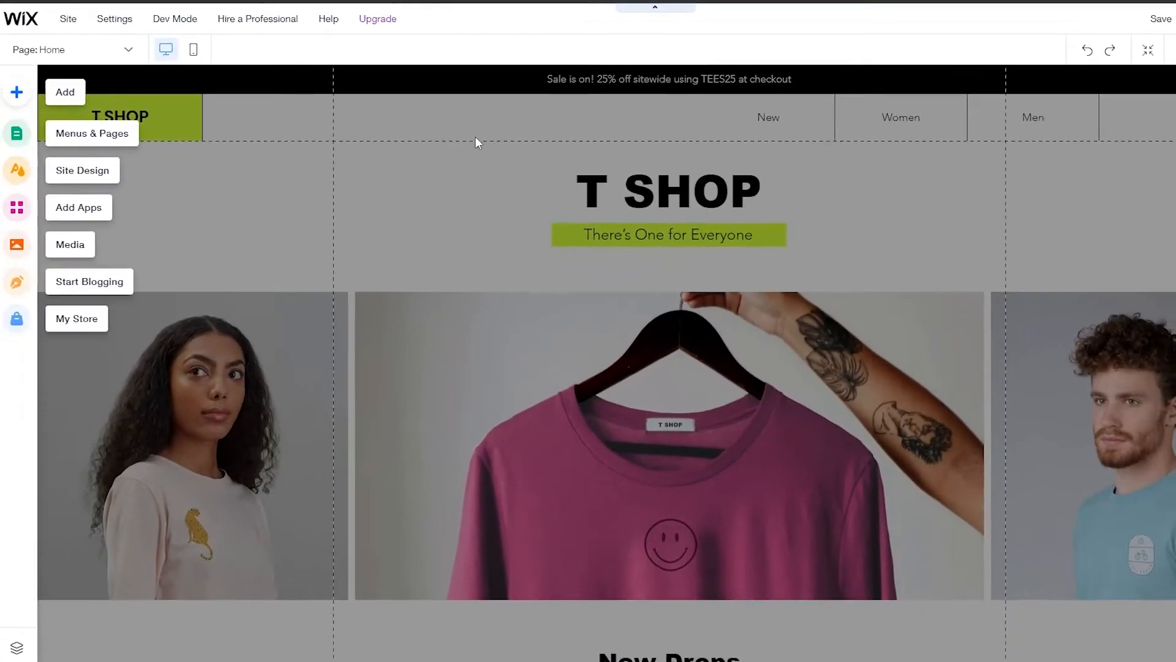
scroll(586, 328, "down", 4)
scroll(585, 328, "up", 5)
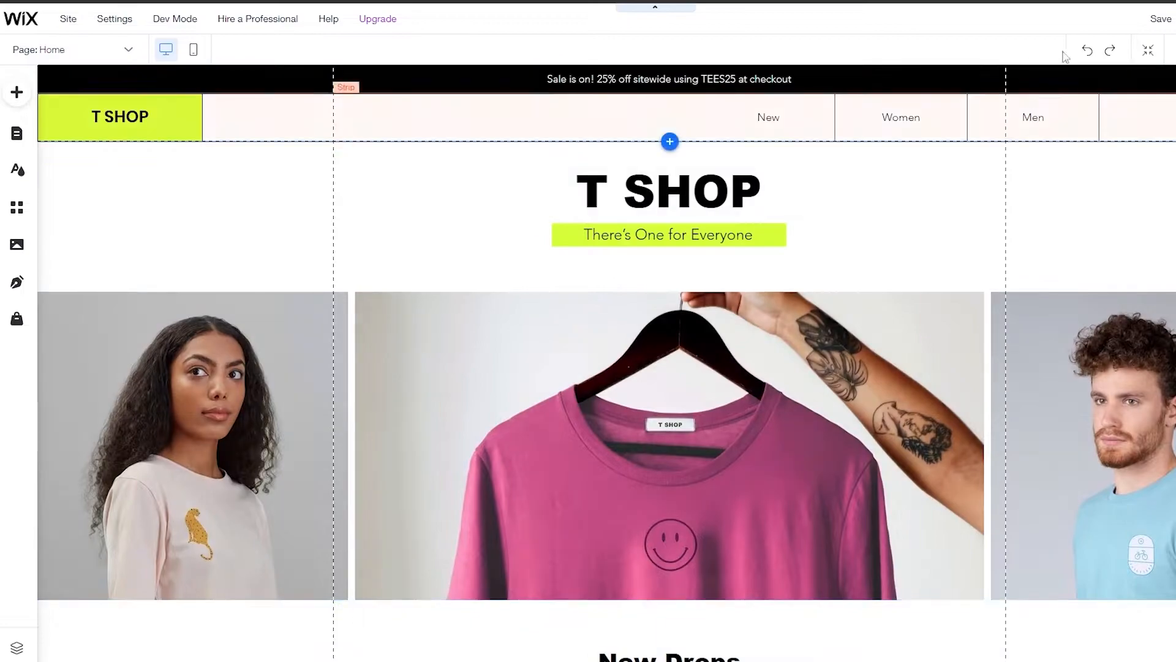
scroll(607, 280, "down", 1)
Publish the site using the free Wix.com domain.
left_click(1141, 17)
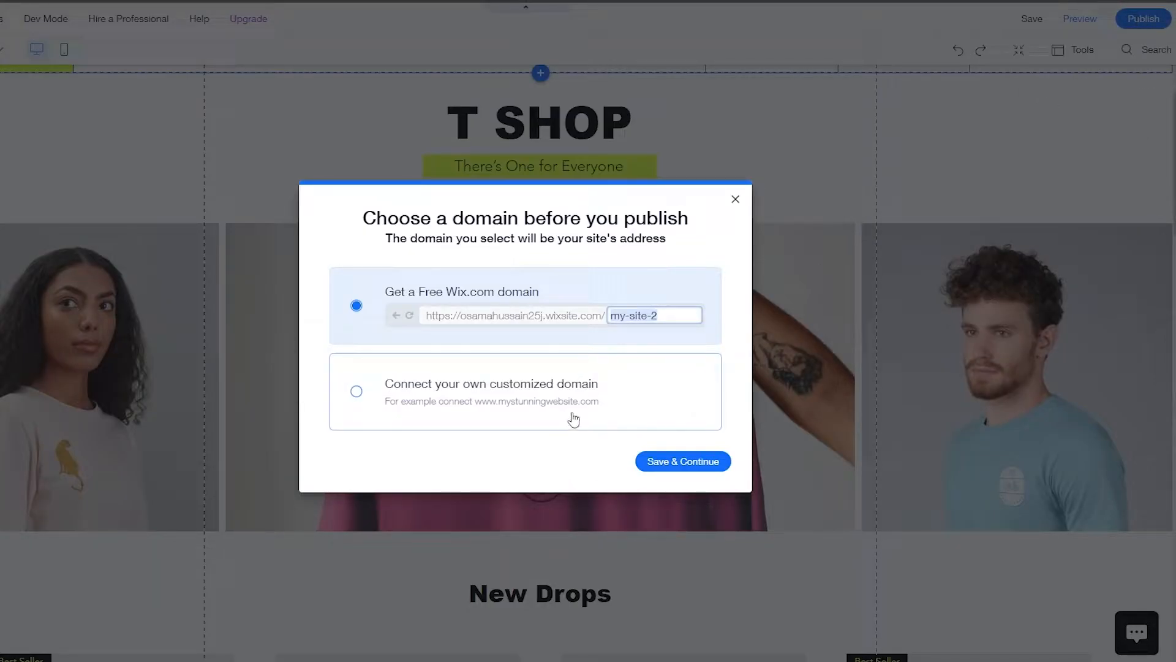
left_click(693, 469)
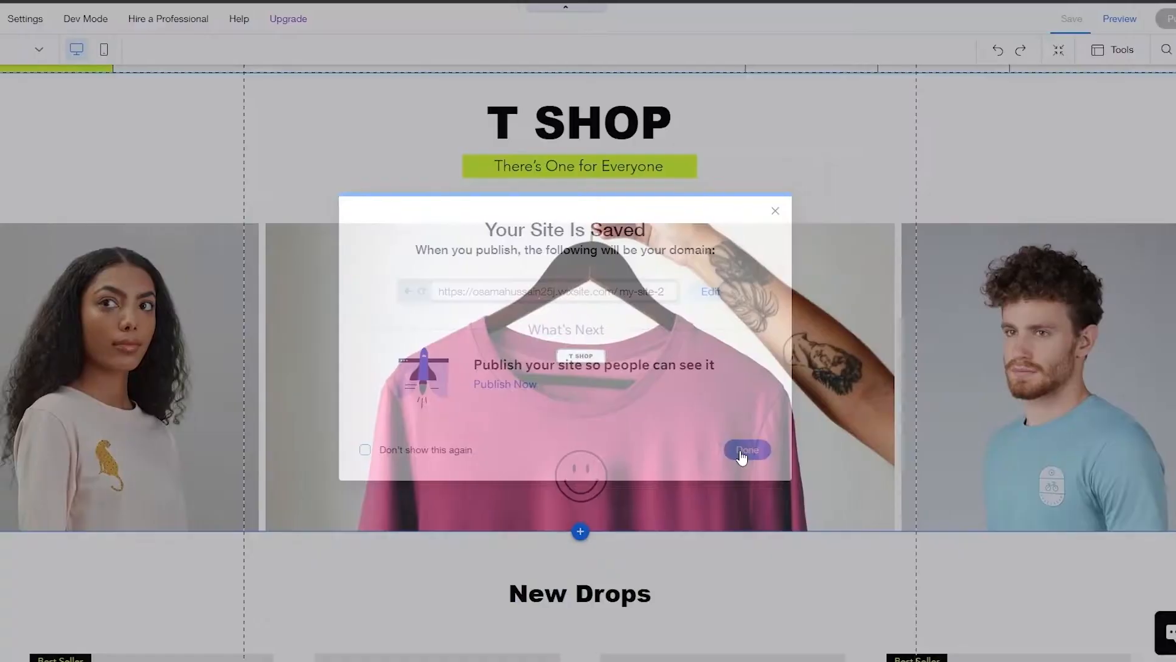
left_click(743, 451)
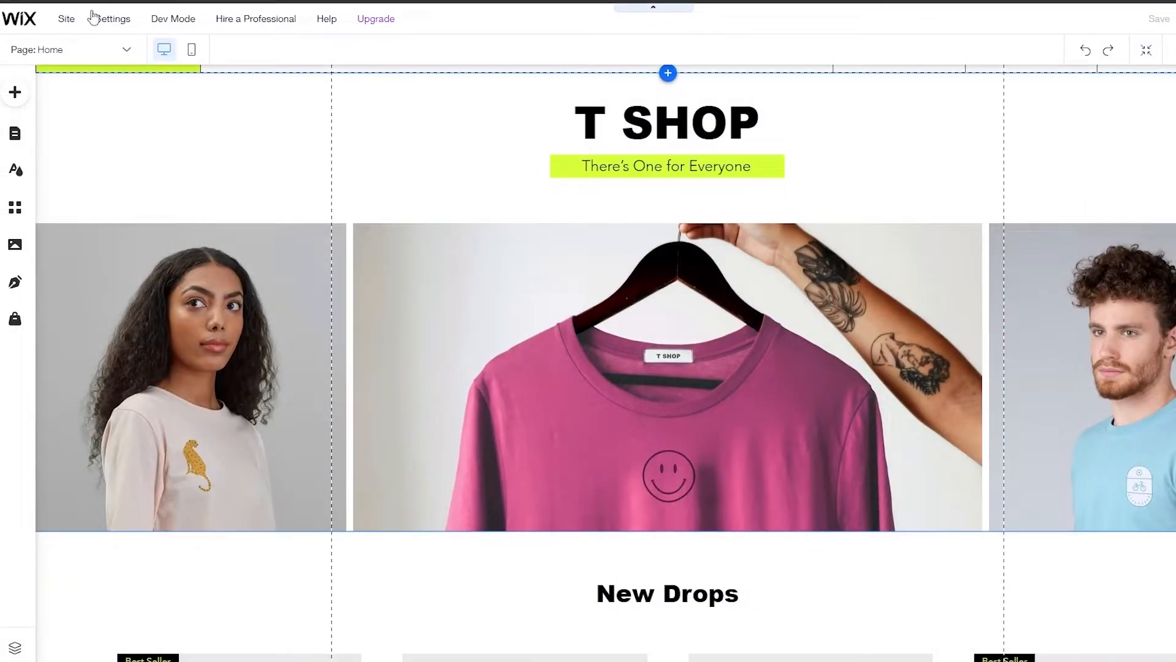
Leave the editor for the site dashboard and open the list of all sites.
left_click(20, 18)
scroll(708, 405, "down", 3)
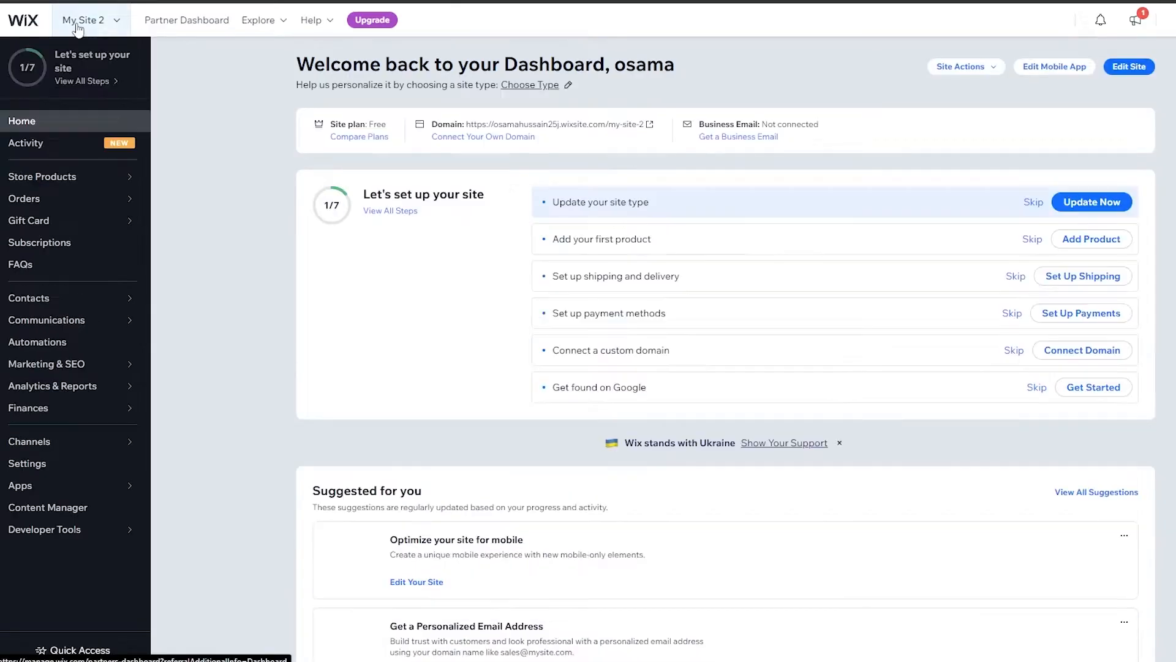
left_click(76, 27)
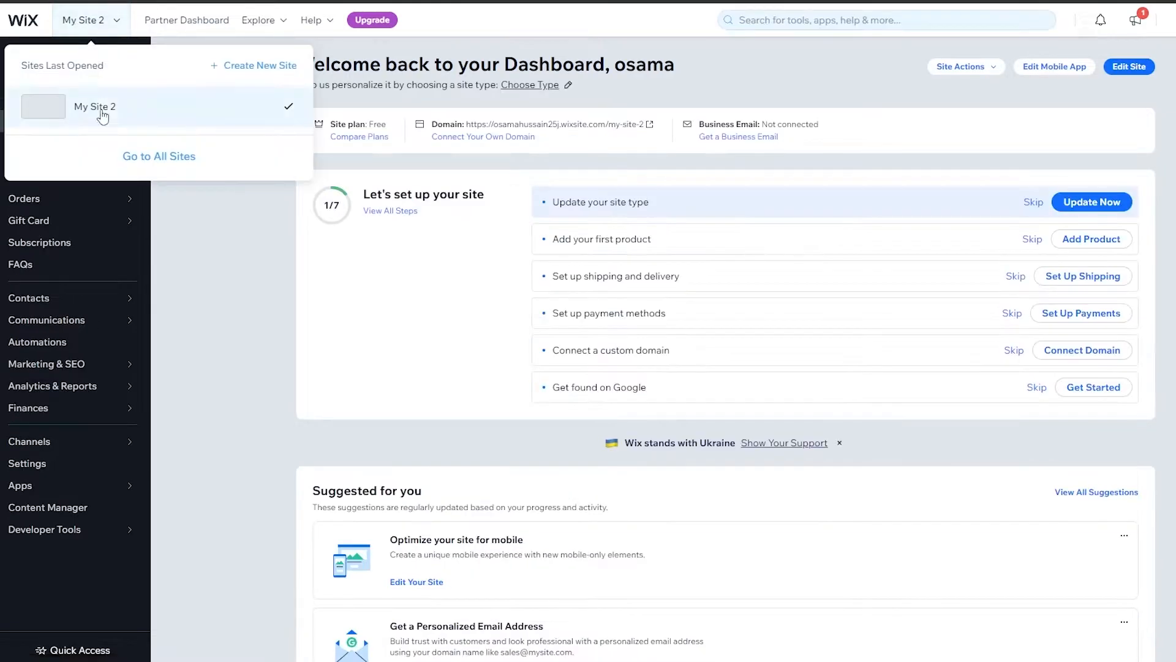
left_click(175, 158)
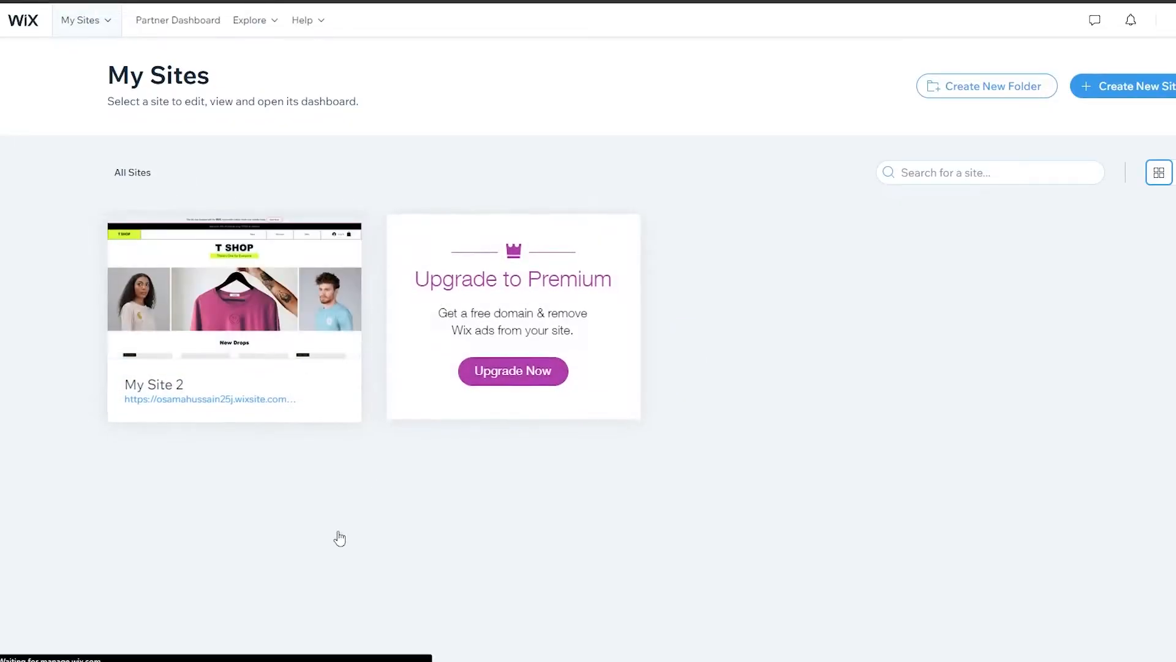
Back in the Gelato tab, connect the Wix site as a store by adding the Gelato app to it.
left_click(380, 1)
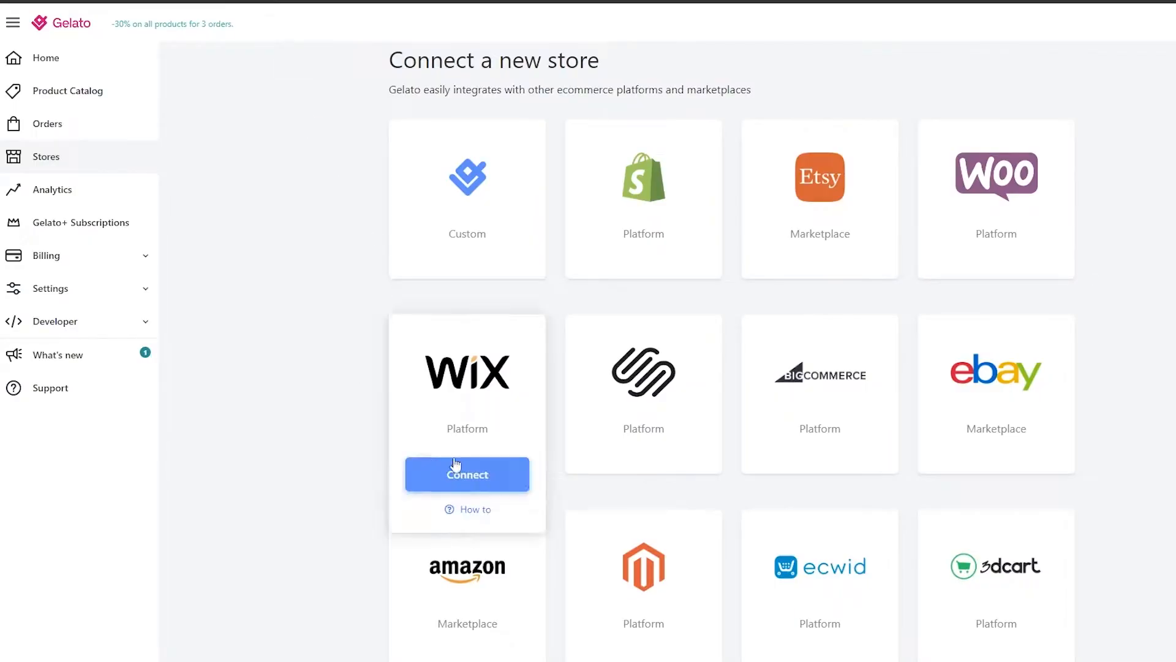
left_click(467, 480)
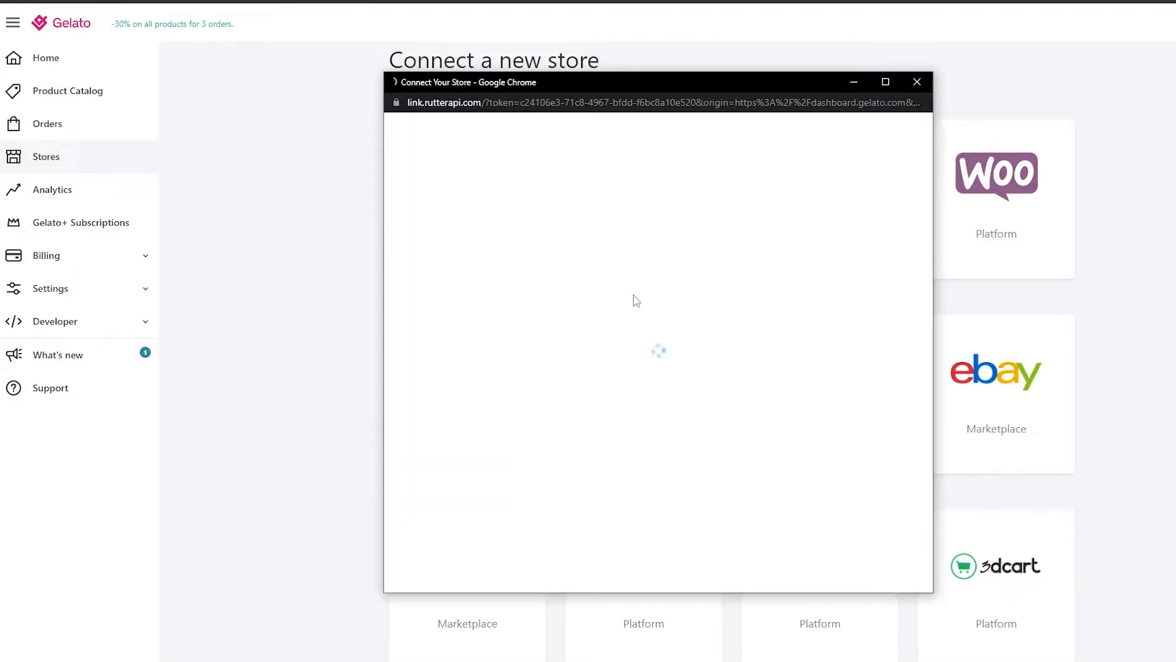
left_click(650, 255)
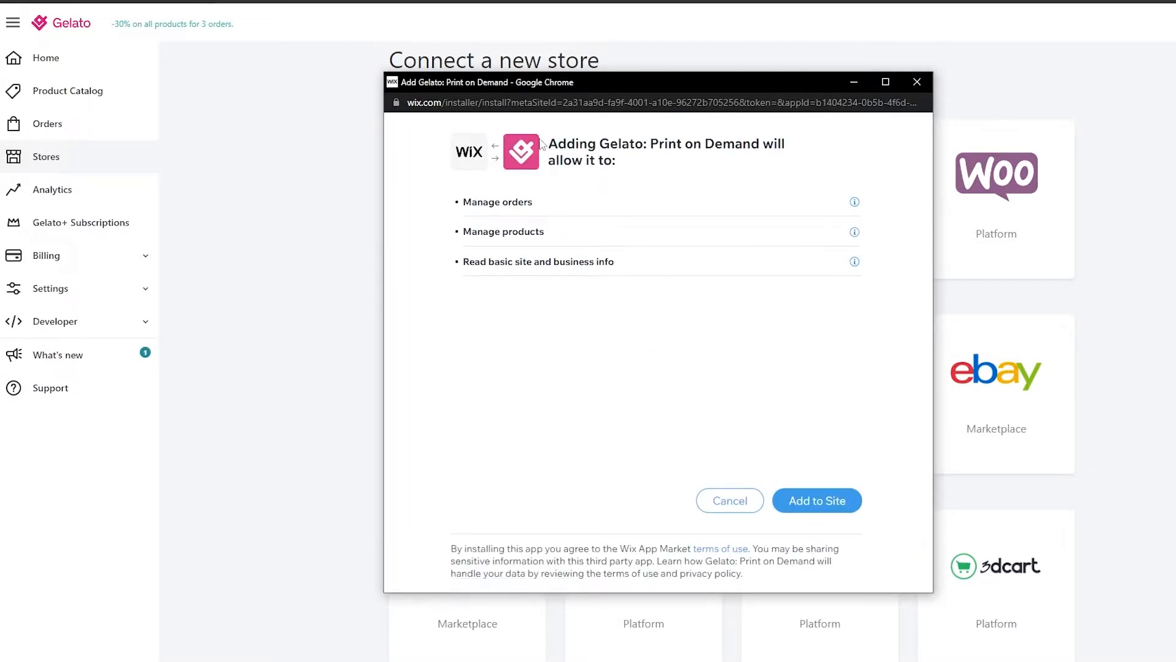
left_click(824, 509)
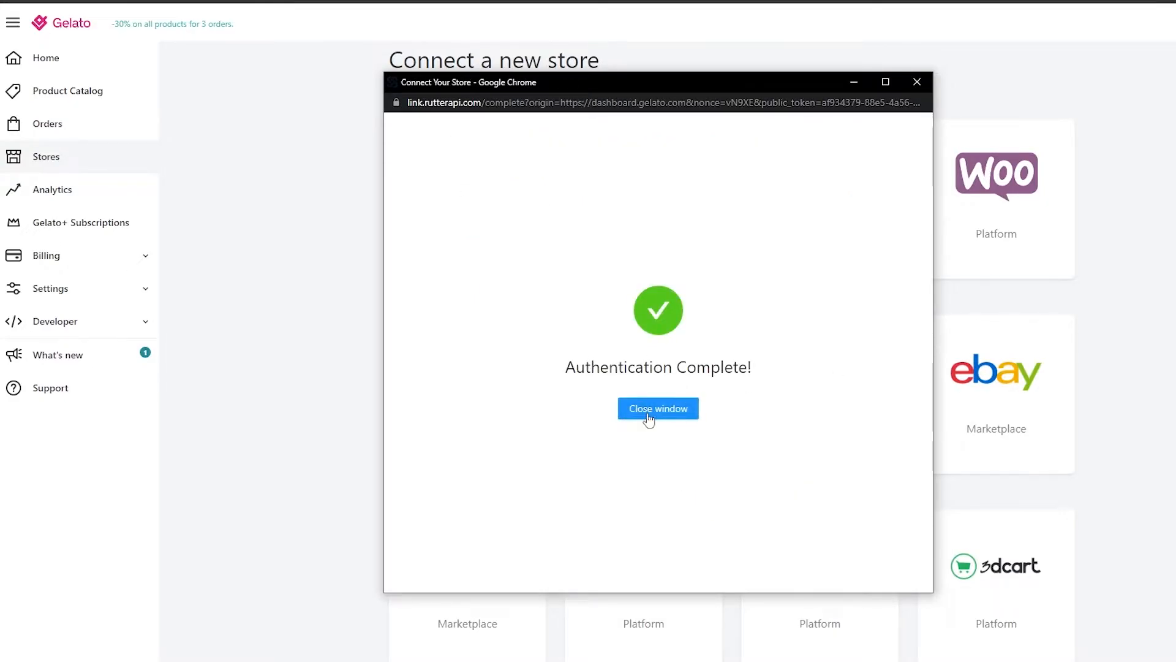
left_click(657, 414)
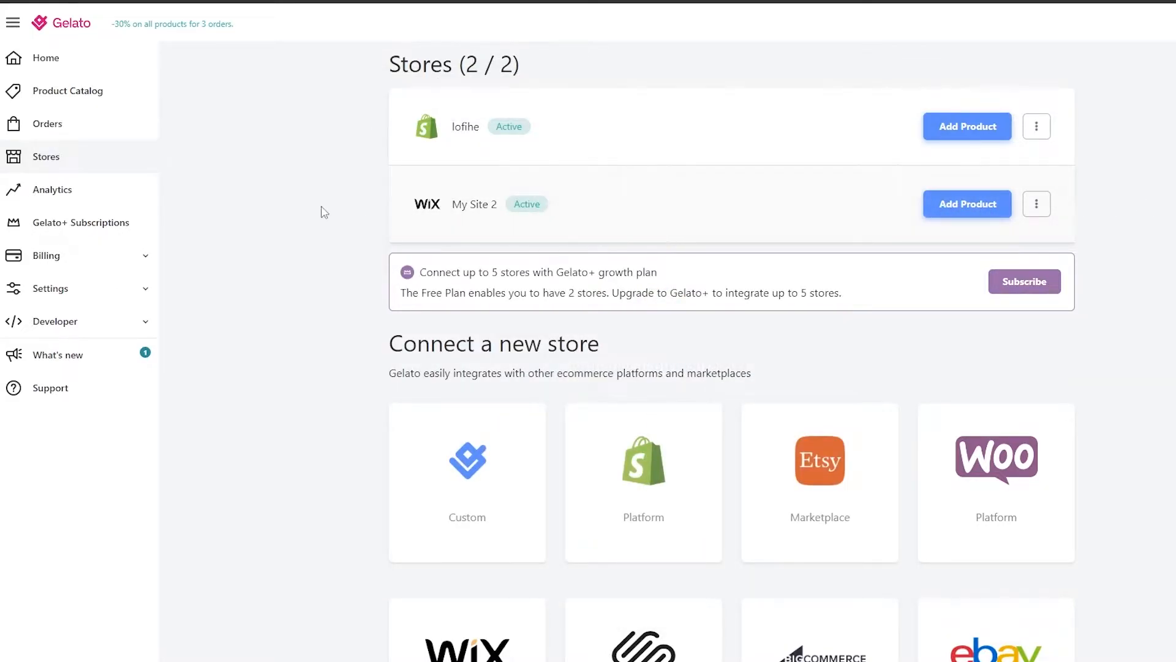
Start adding a new product to the My Site 2 Wix store.
left_click(85, 101)
left_click(46, 156)
left_click(949, 208)
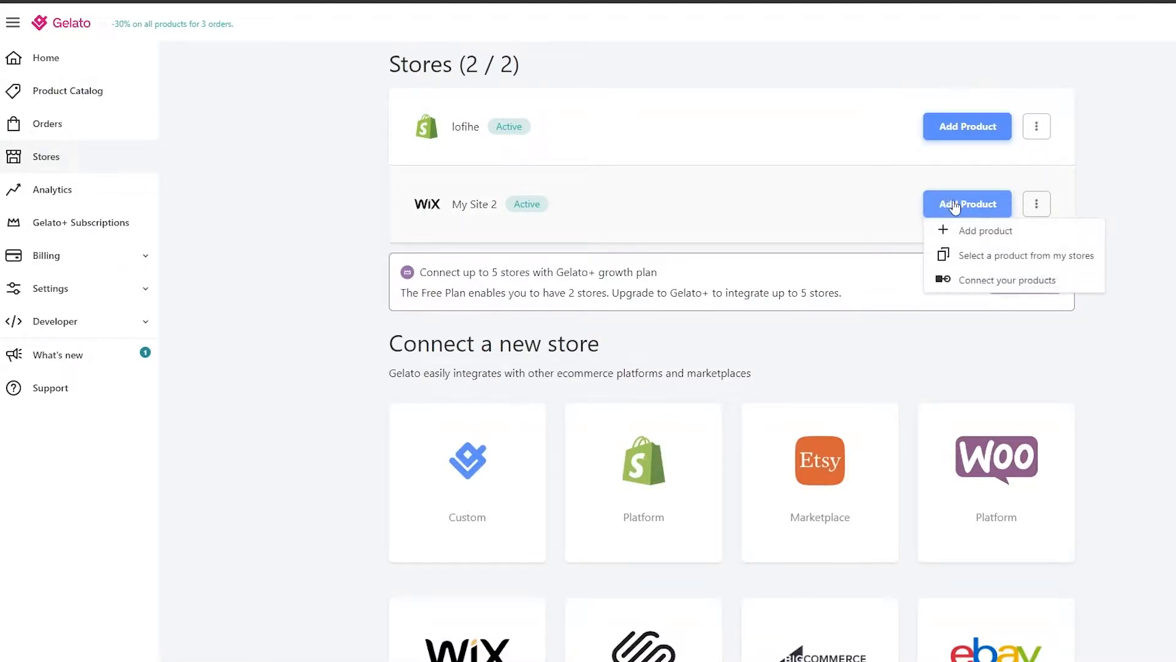
left_click(957, 231)
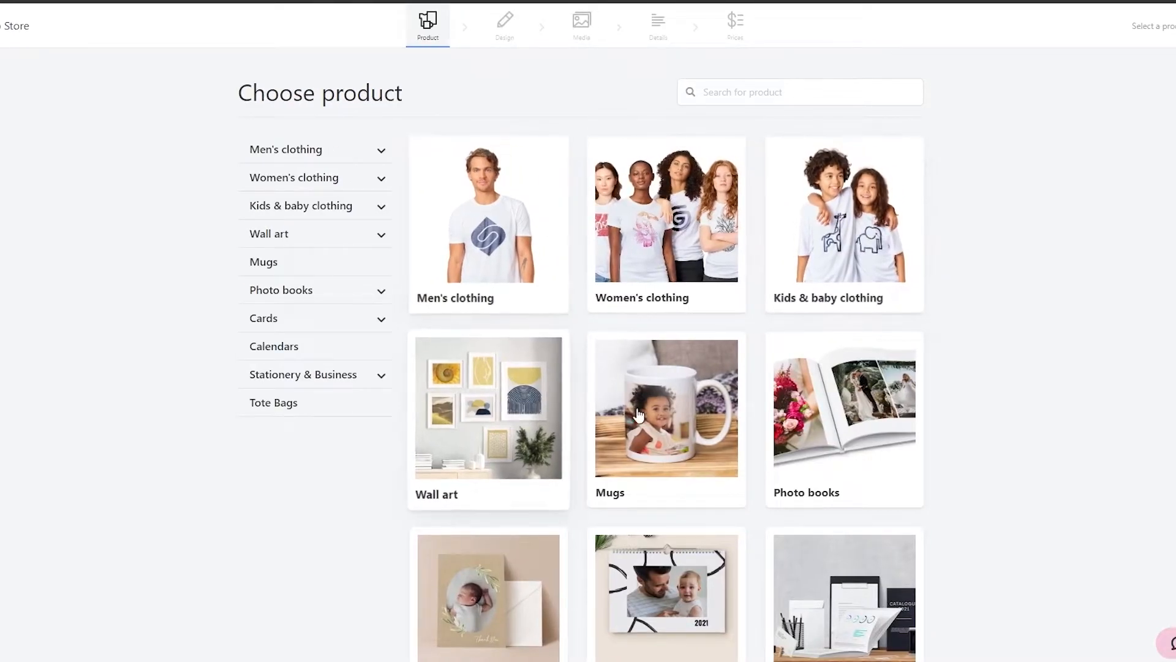
Choose the Premium Unisex Crewneck T-shirt from Men's clothing T-shirts as the product.
scroll(544, 494, "down", 4)
scroll(542, 496, "up", 4)
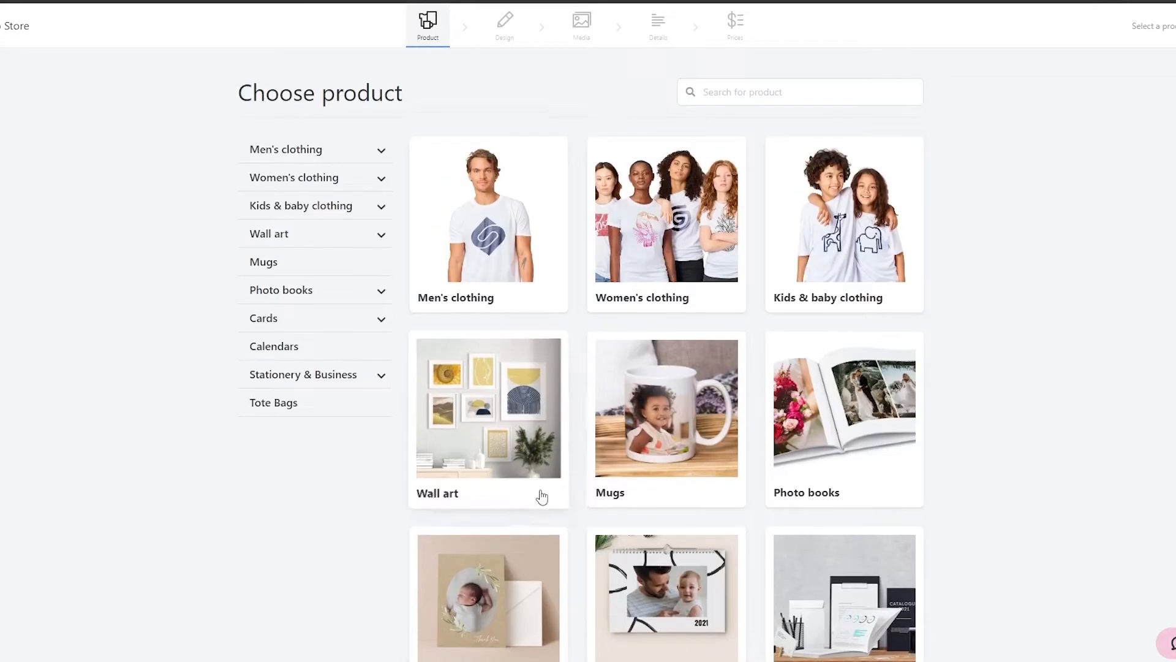
left_click(512, 239)
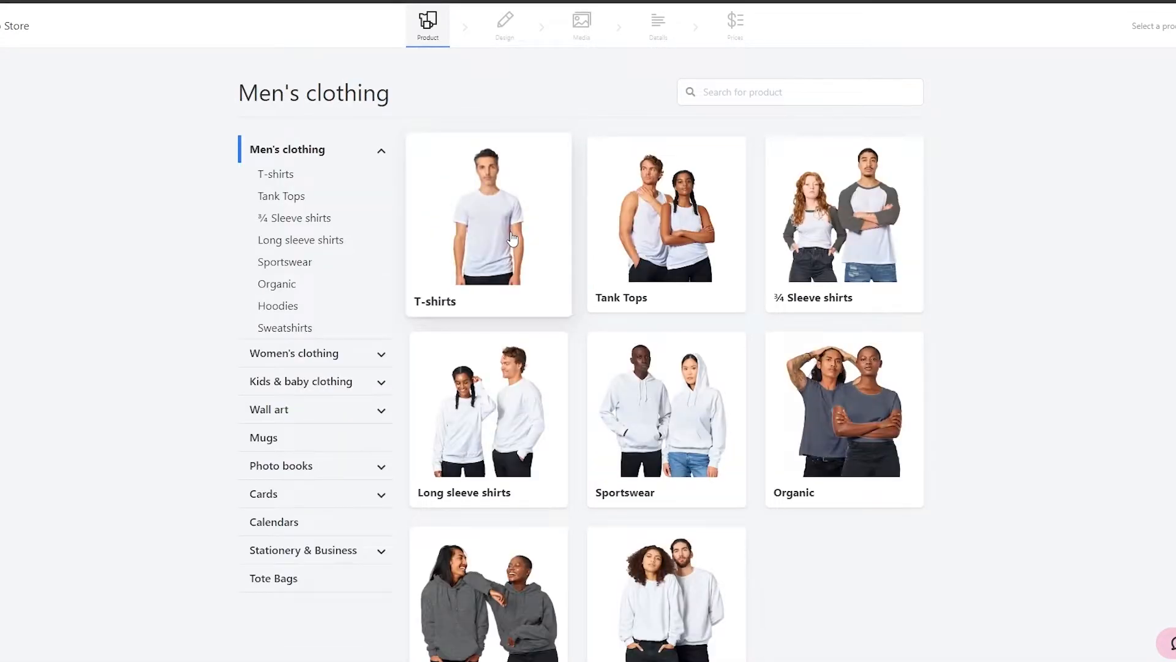
left_click(513, 239)
left_click(680, 288)
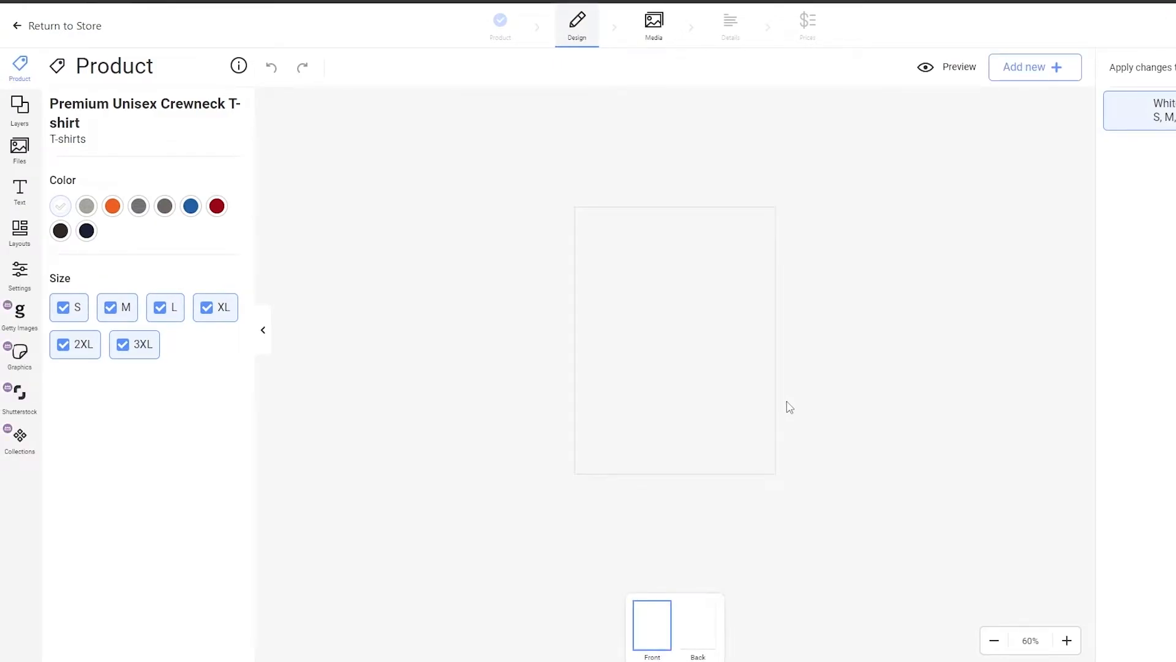
Open a new browser tab and go to canva.com.
key("ctrl+t")
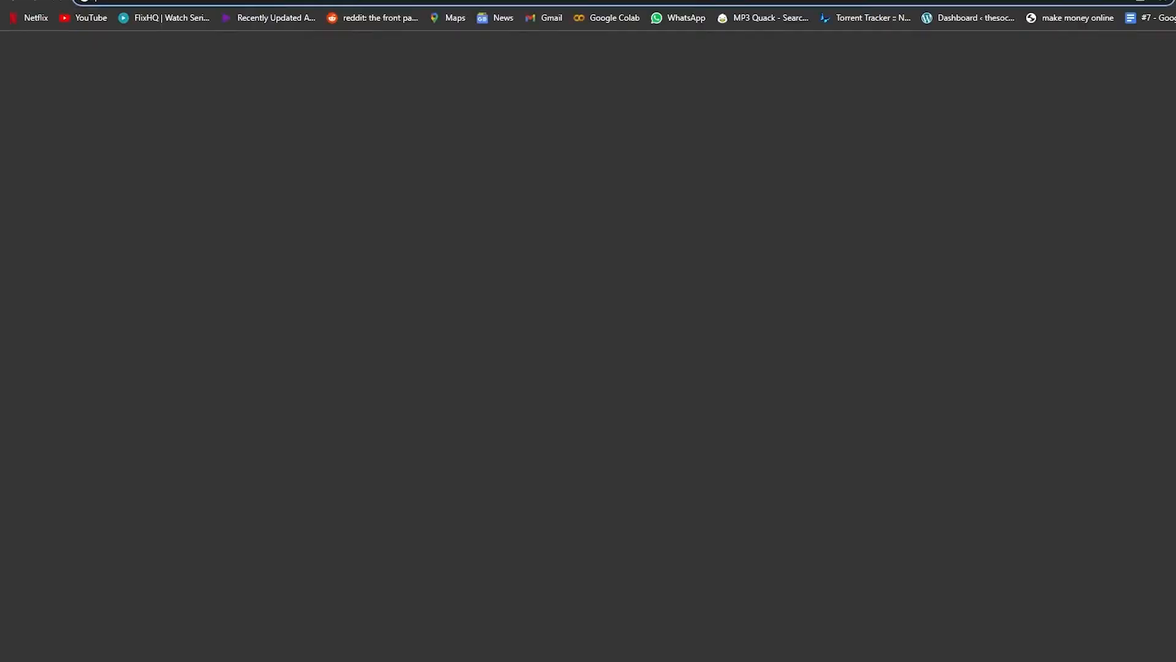
type("canva.com")
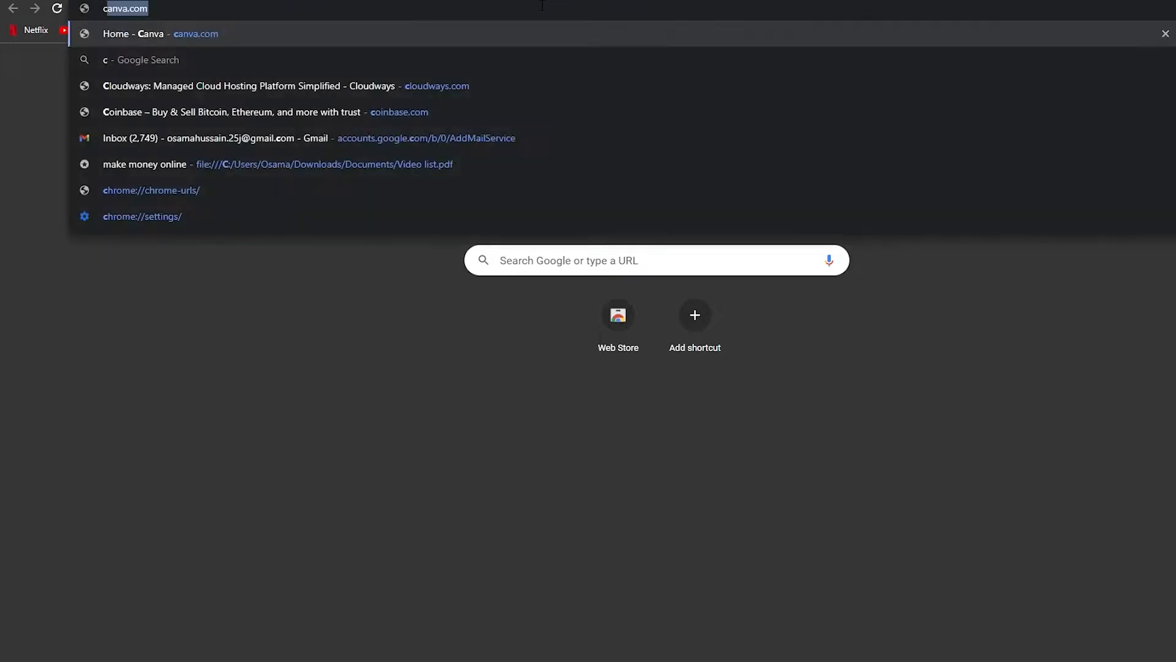
key("Return")
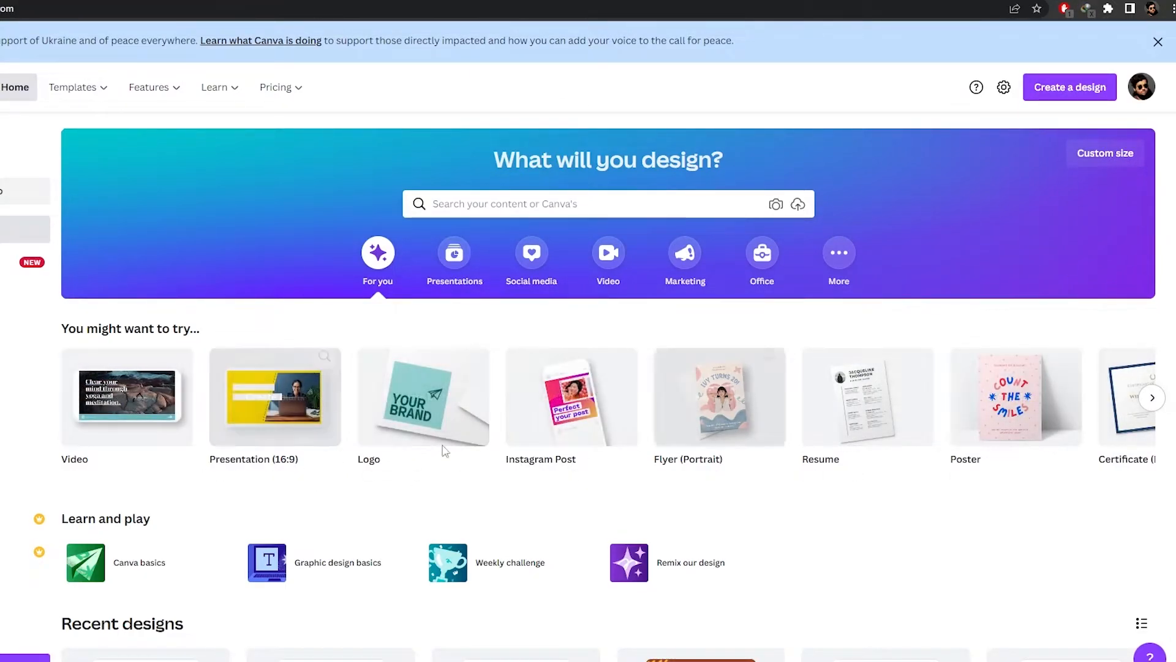
Search Canva for T-Shirt design templates.
left_click(526, 203)
type("tshirt")
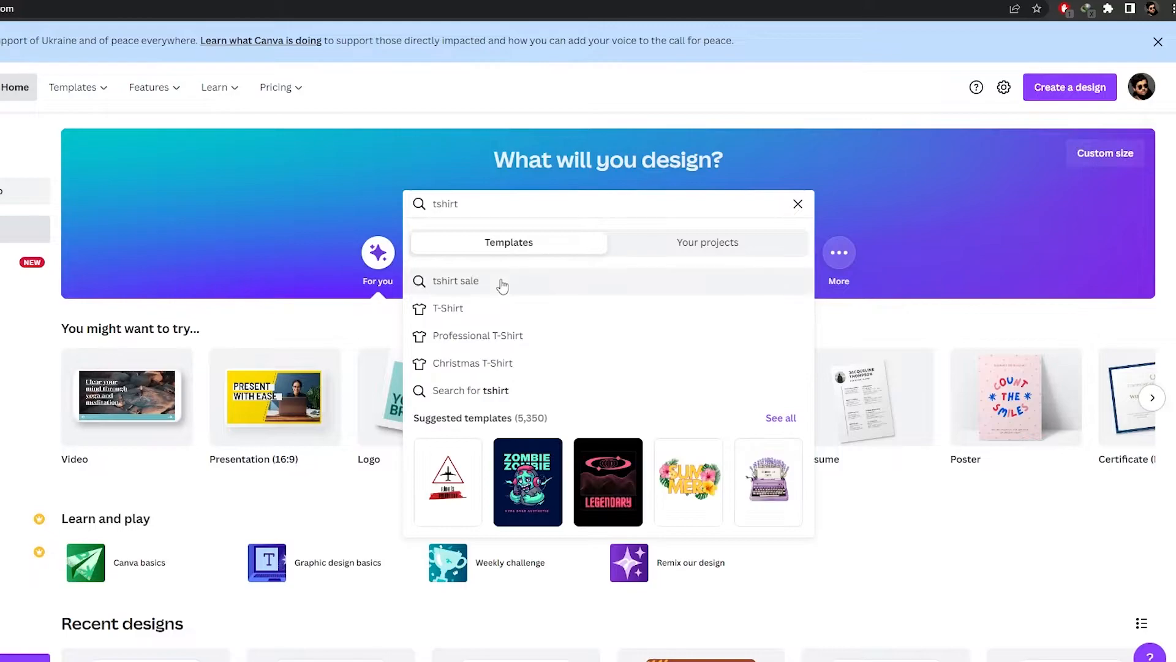
left_click(486, 315)
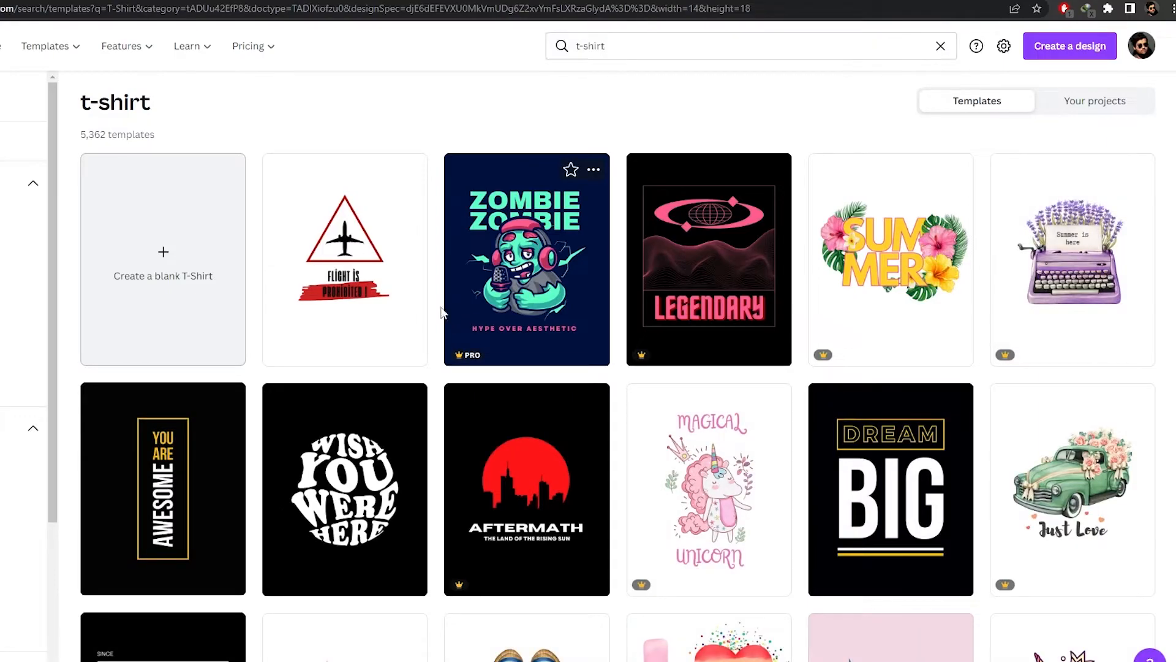
Browse the t-shirt templates and open a T-shirt design in the editor.
scroll(446, 314, "down", 10)
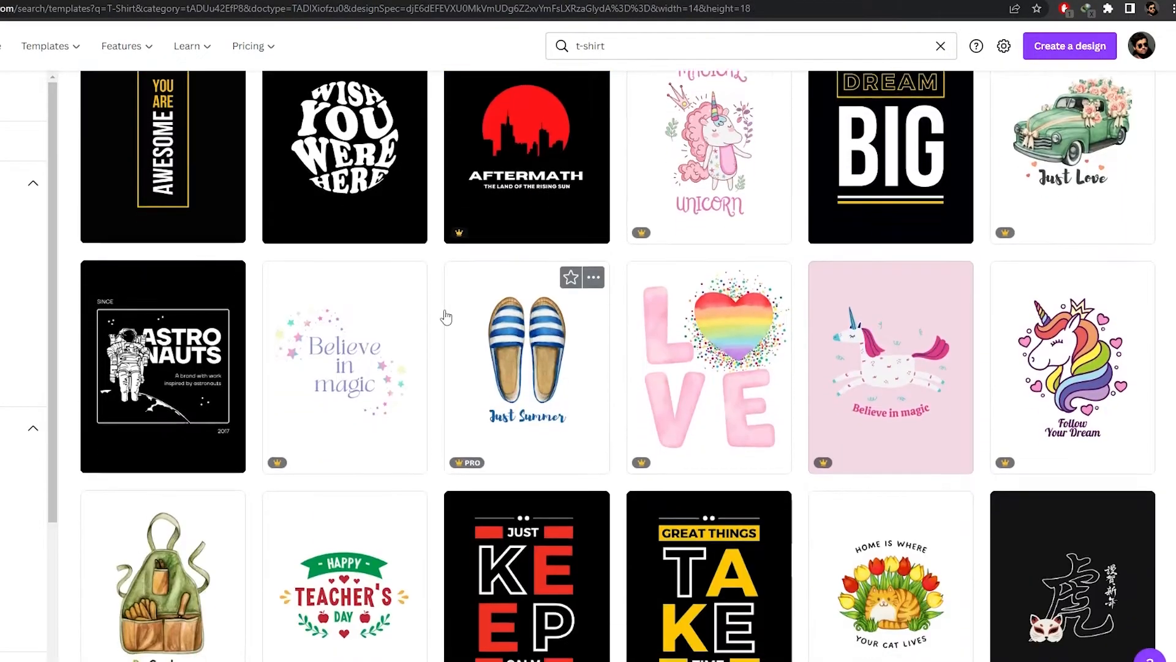
scroll(445, 315, "down", 3)
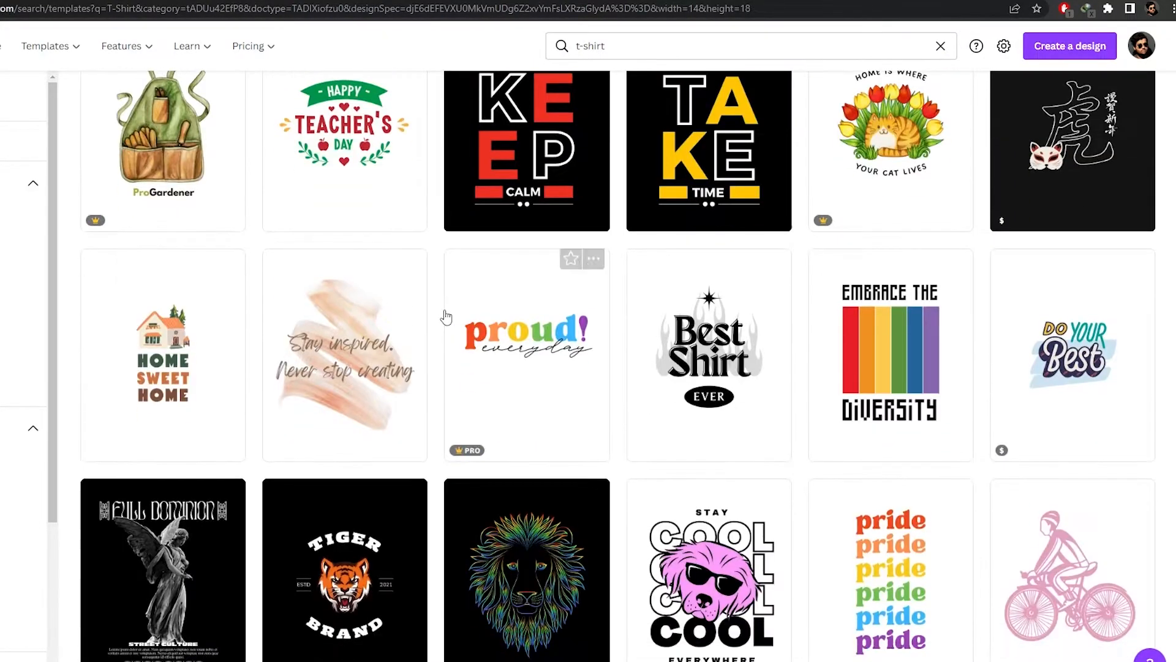
scroll(443, 314, "down", 3)
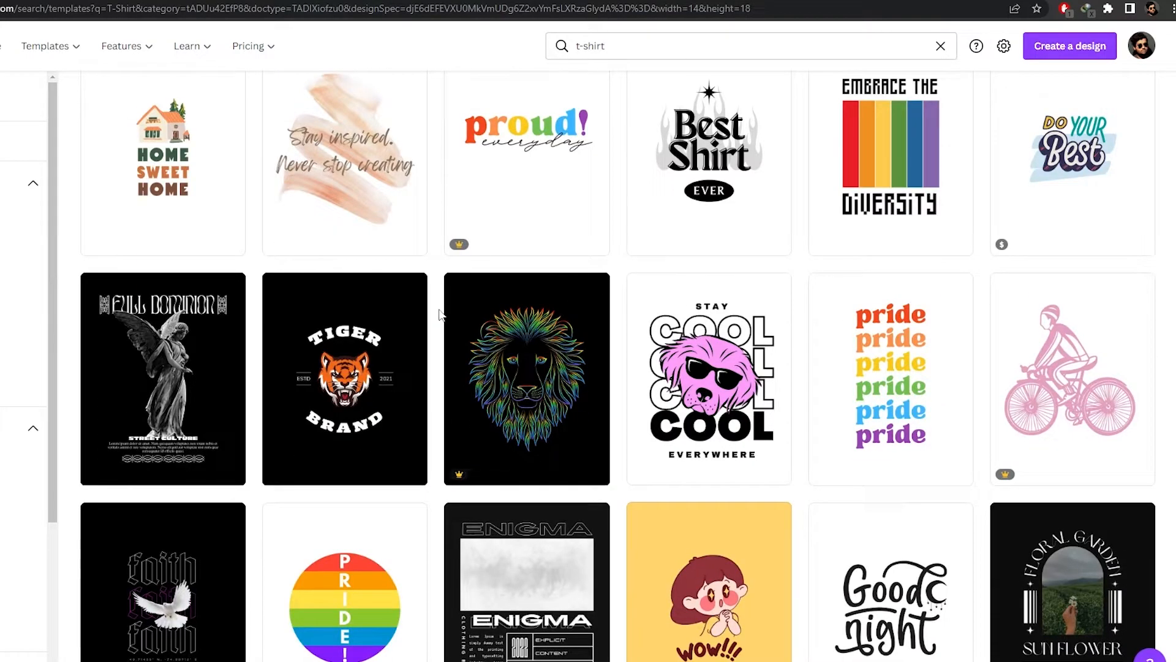
scroll(439, 314, "down", 3)
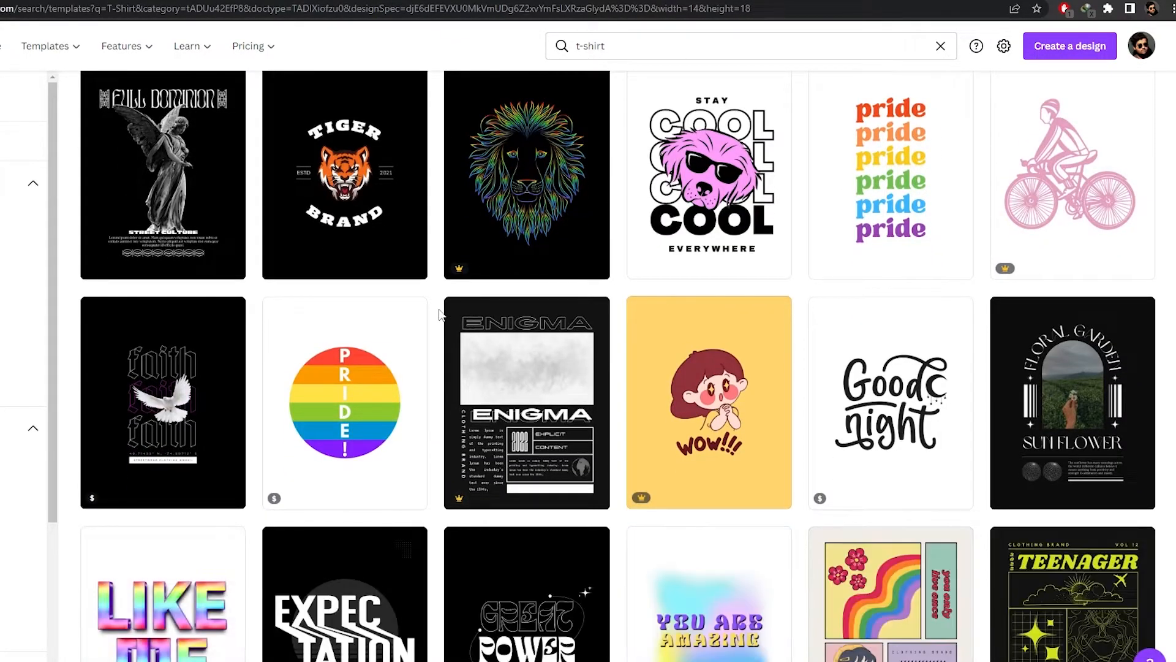
scroll(440, 314, "down", 3)
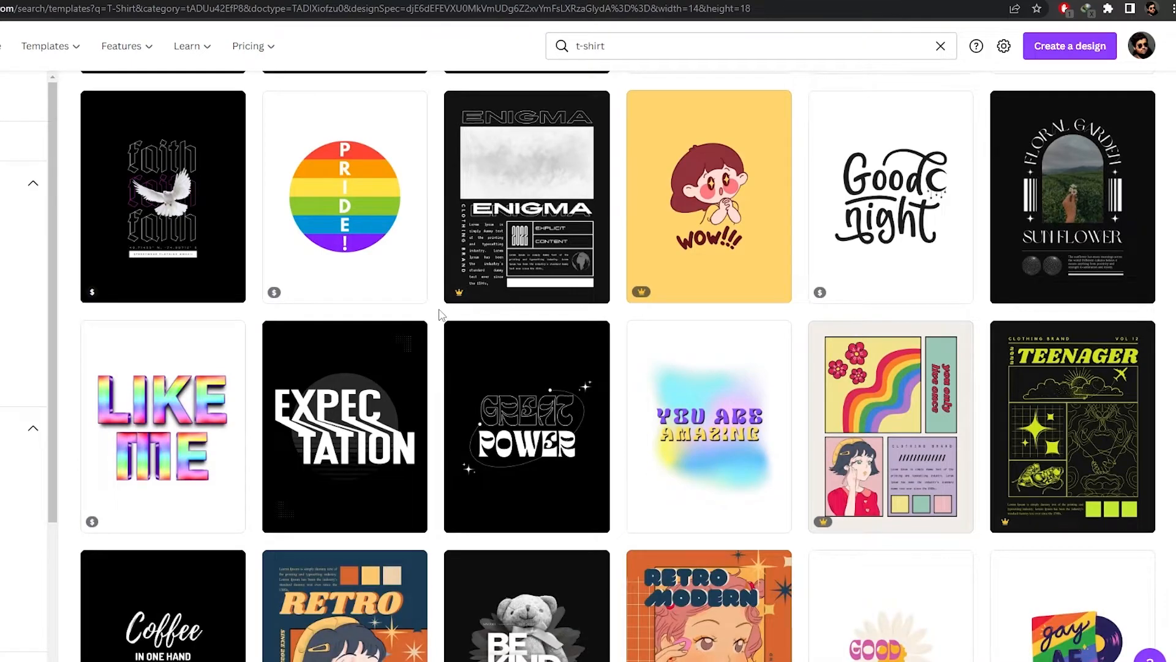
scroll(188, 275, "up", 6)
left_click(189, 274)
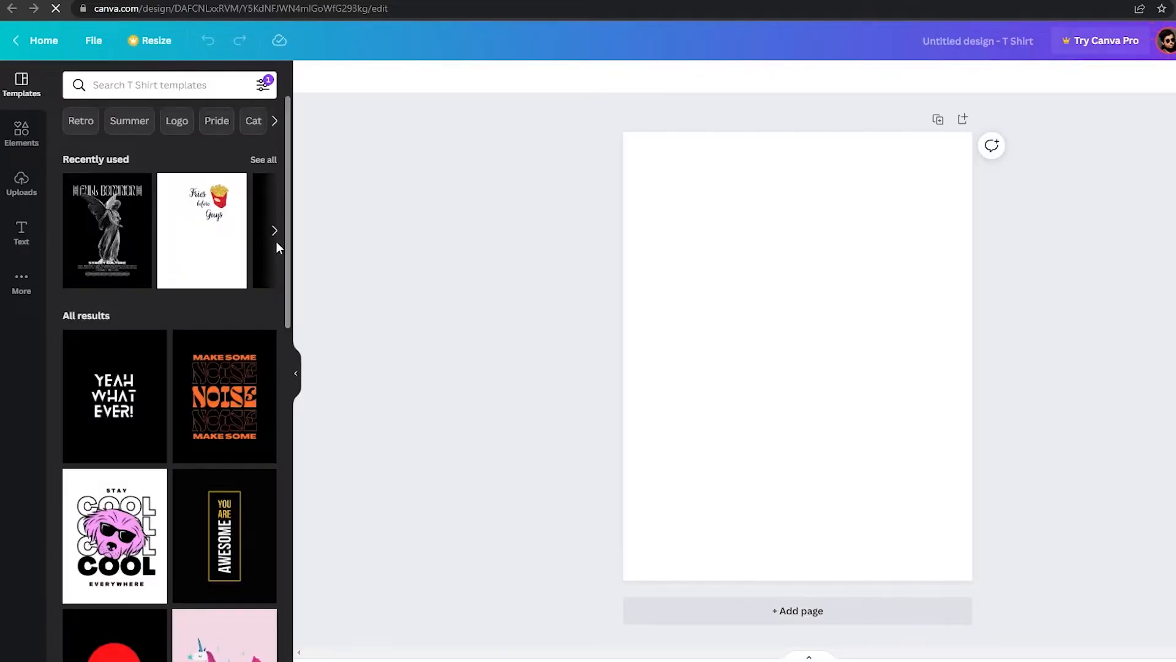
Search for circle and add a circle shape and the kanji character element to the blank page.
scroll(188, 417, "down", 5)
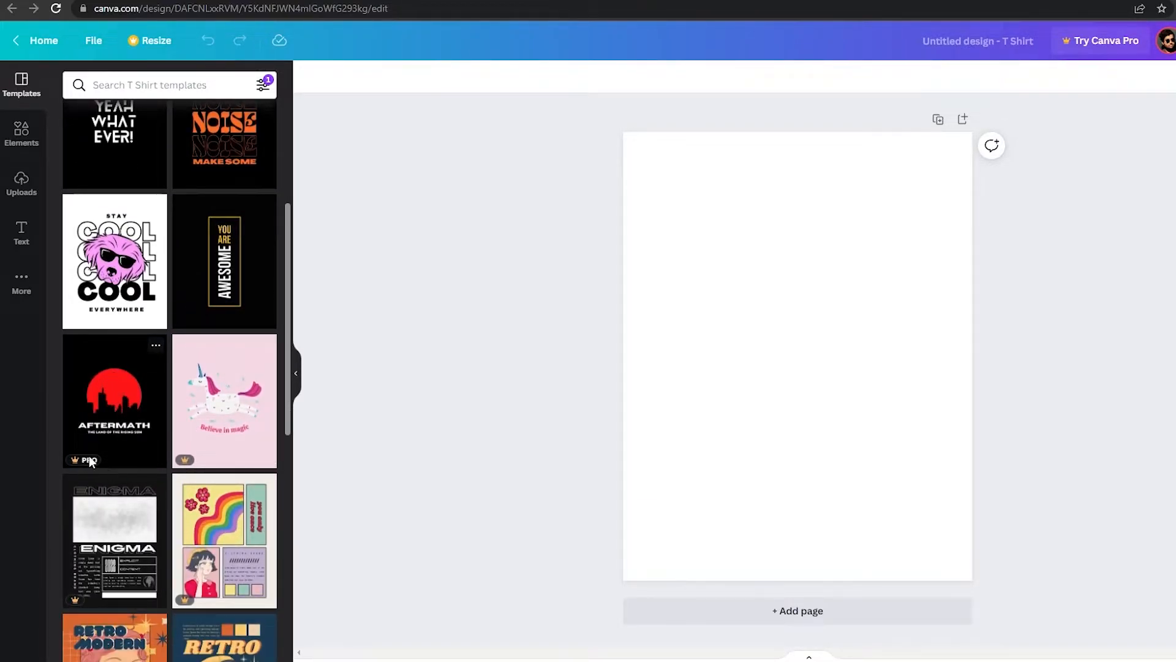
scroll(105, 459, "up", 3)
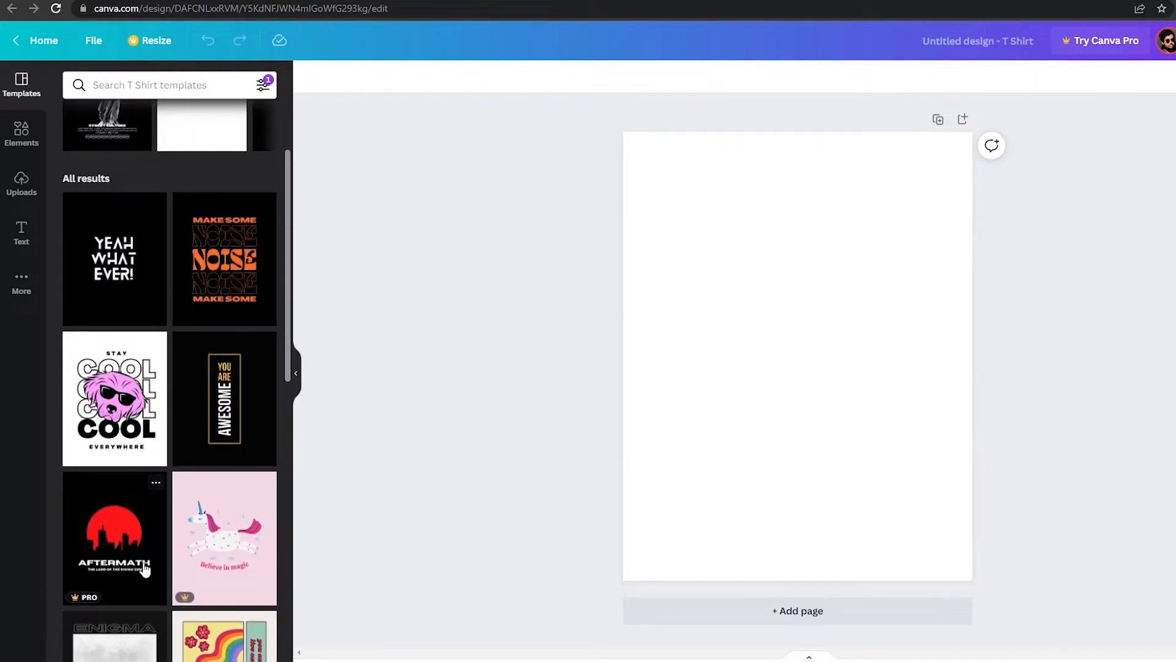
scroll(174, 301, "up", 3)
scroll(92, 472, "down", 5)
scroll(91, 472, "up", 5)
left_click(105, 86)
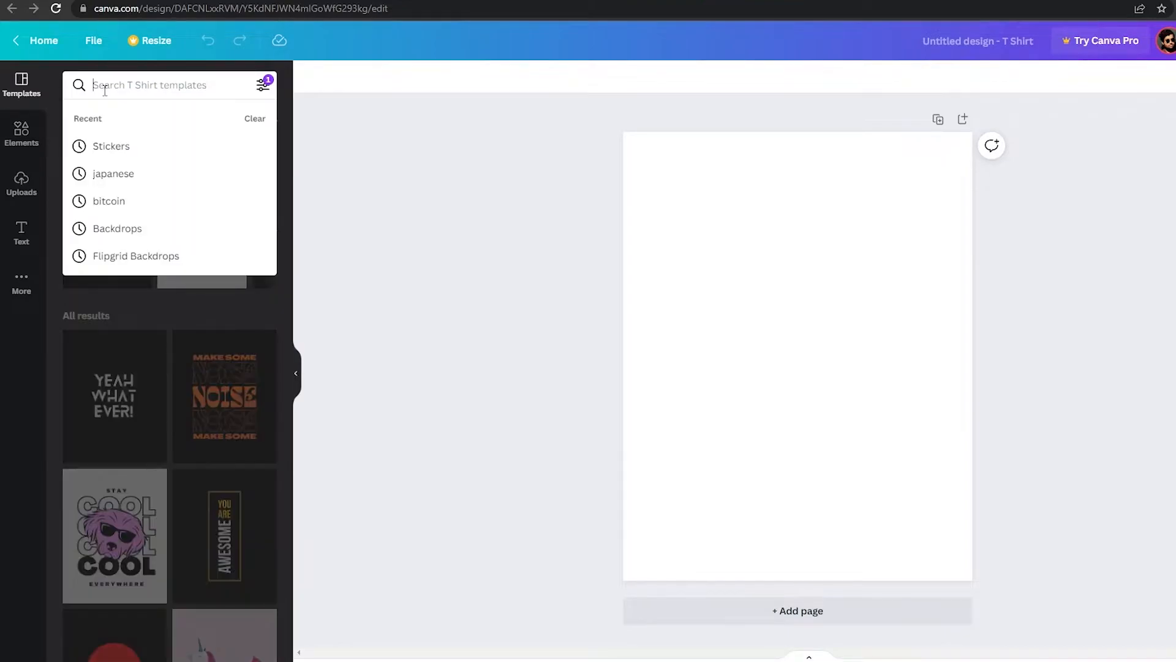
type("cir")
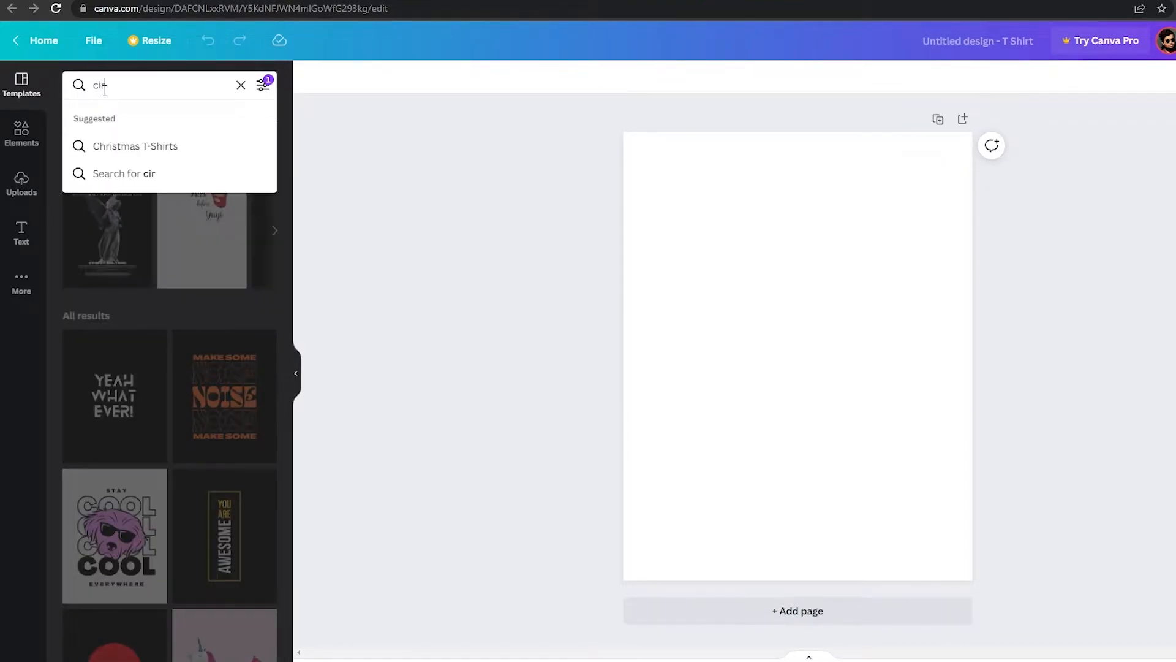
type("cle")
key("Return")
left_click(21, 134)
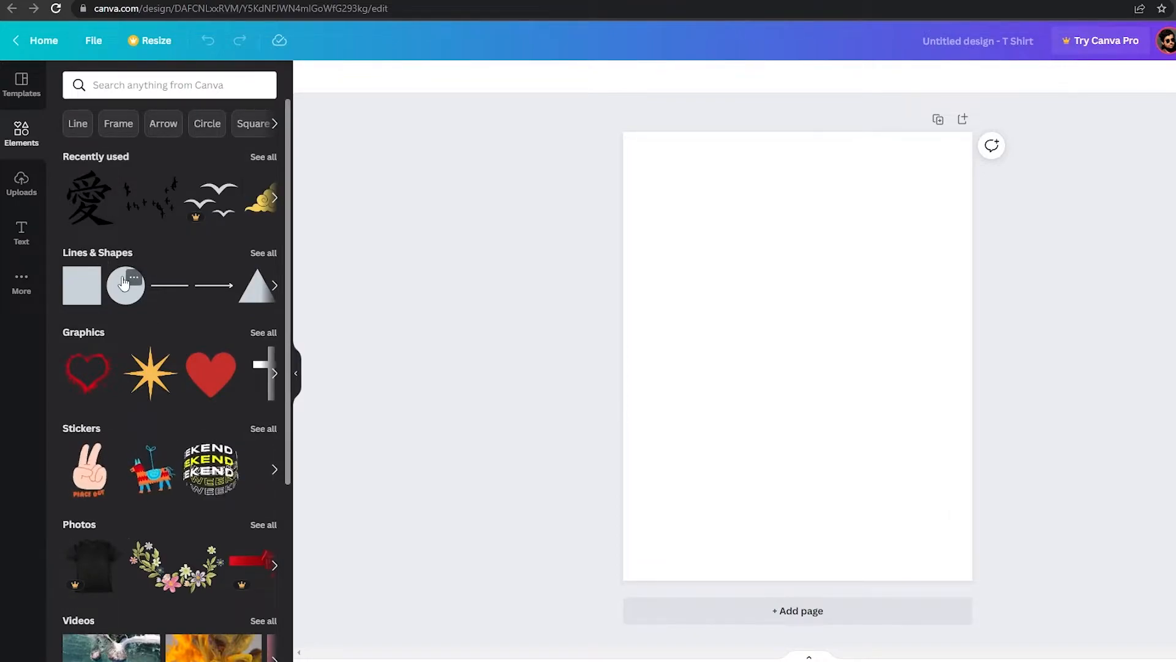
left_click(124, 284)
left_click(154, 202)
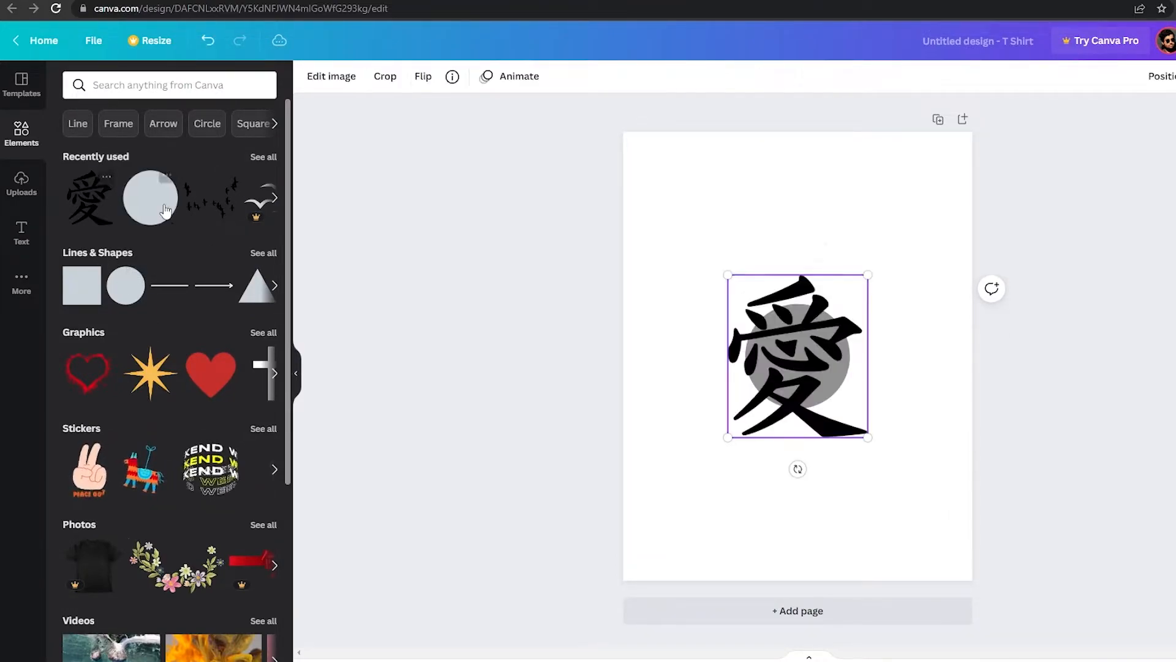
Move the circle away from the character and fill it with red.
left_click_drag(725, 315, 723, 267)
left_click(764, 340)
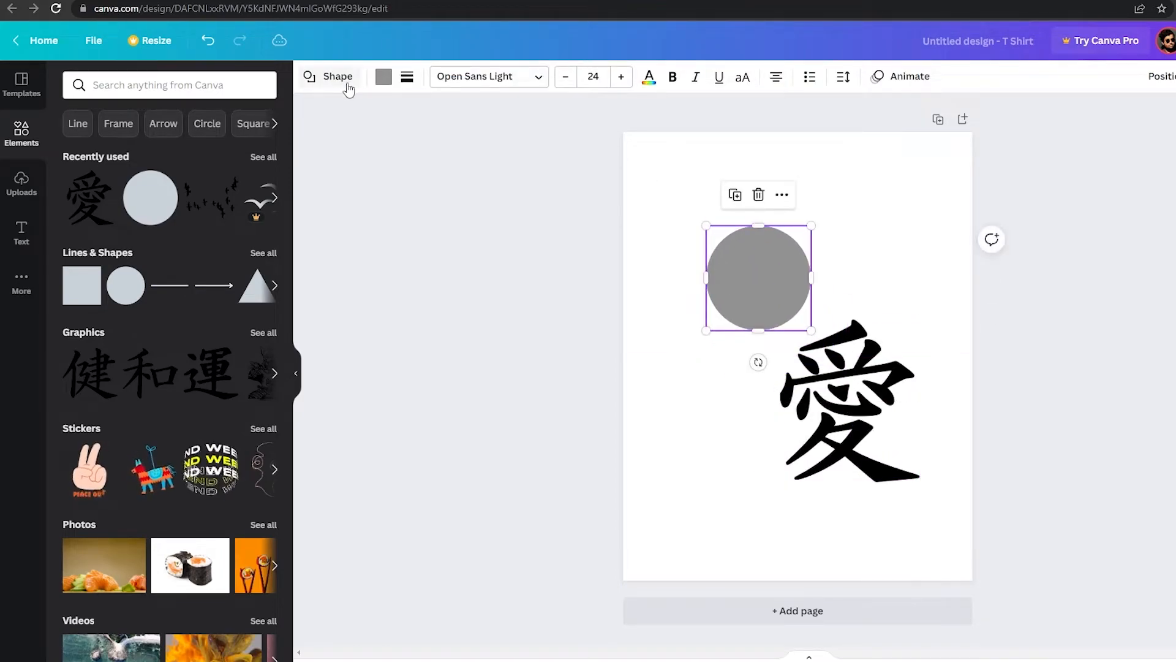
left_click(382, 79)
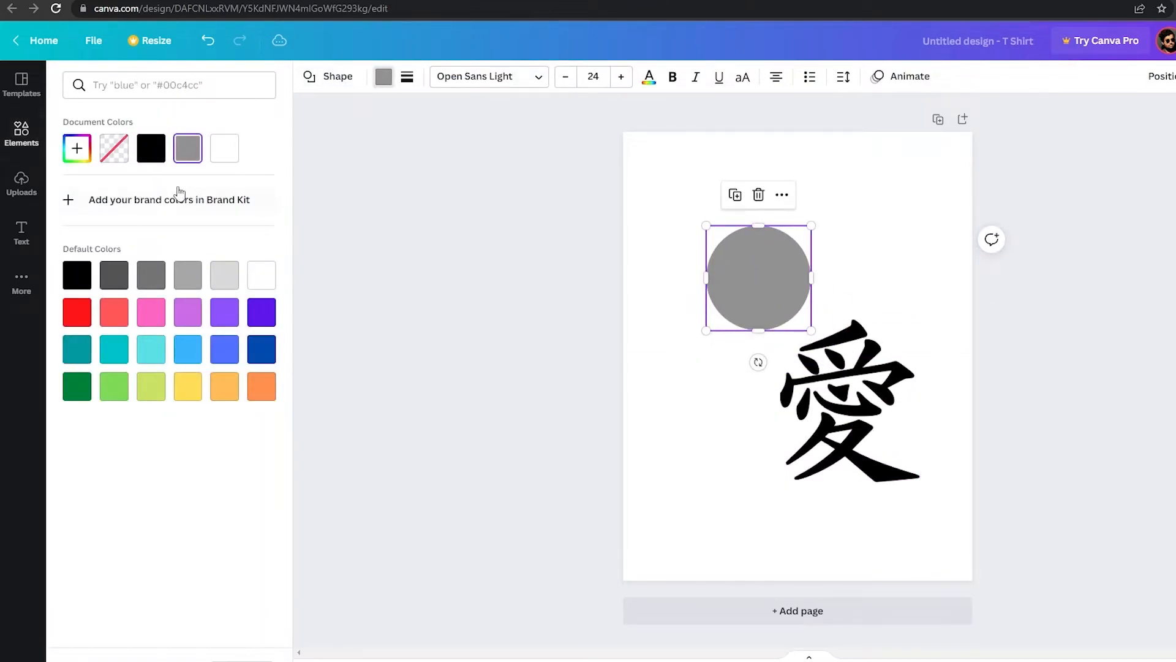
left_click(77, 314)
key("Escape")
Enlarge the red circle and center the kanji character over it.
left_click_drag(811, 331, 884, 402)
left_click_drag(785, 292, 777, 315)
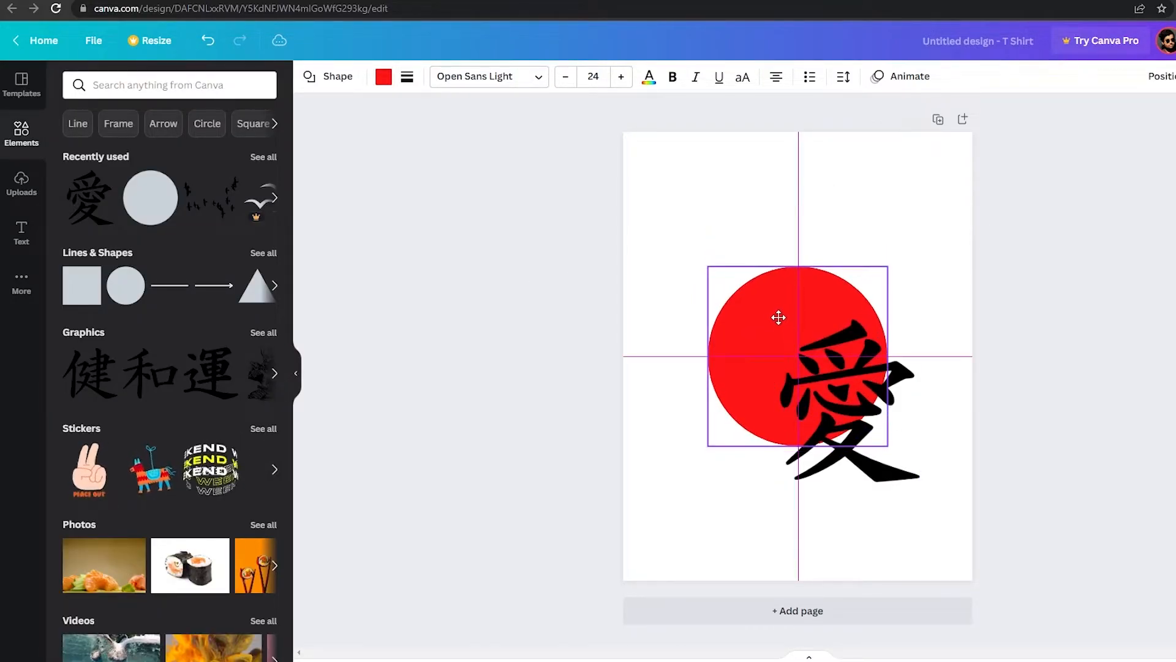
left_click_drag(862, 462, 809, 422)
left_click(1068, 384)
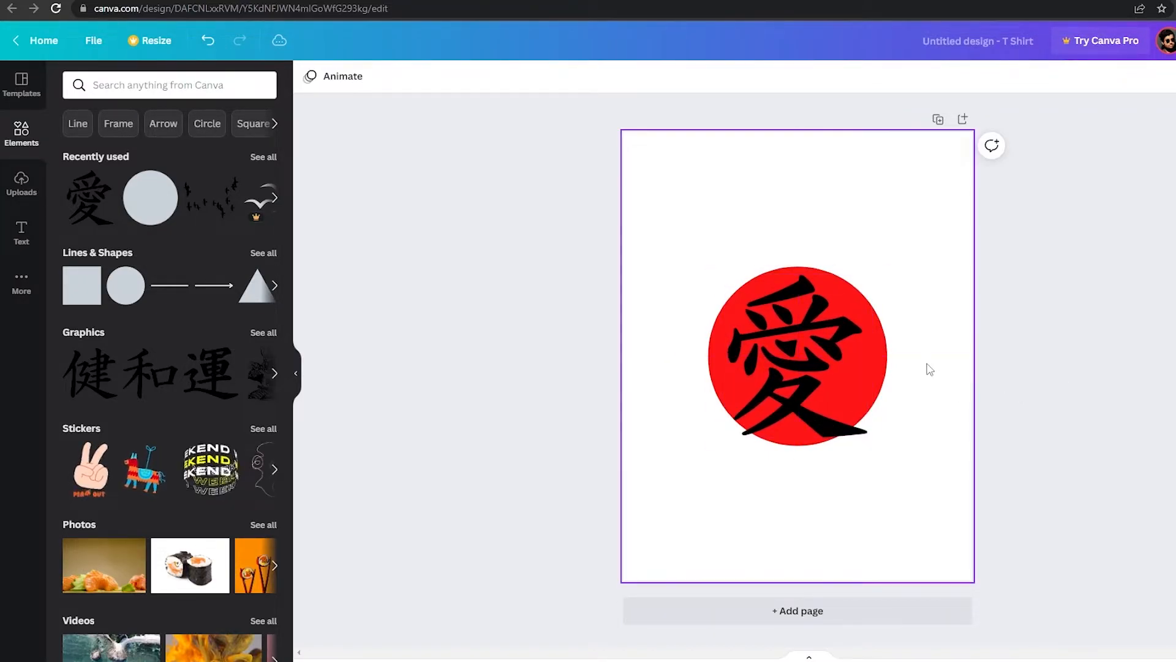
Enlarge the red circle slightly and recenter it on the page.
left_click(876, 380)
left_click_drag(887, 446, 905, 463)
mouse_move(880, 393)
left_mouse_down()
mouse_move(869, 386)
mouse_move(866, 402)
mouse_move(870, 380)
left_mouse_up()
left_click(1083, 370)
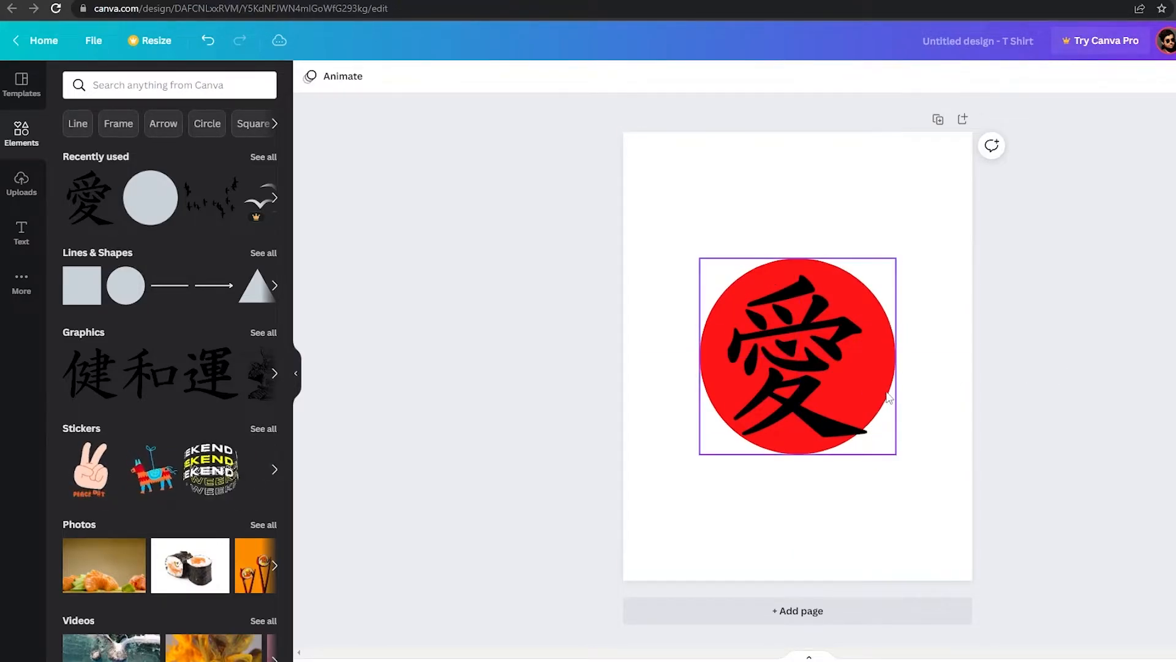
Delete the kanji character from the design.
left_click(806, 363)
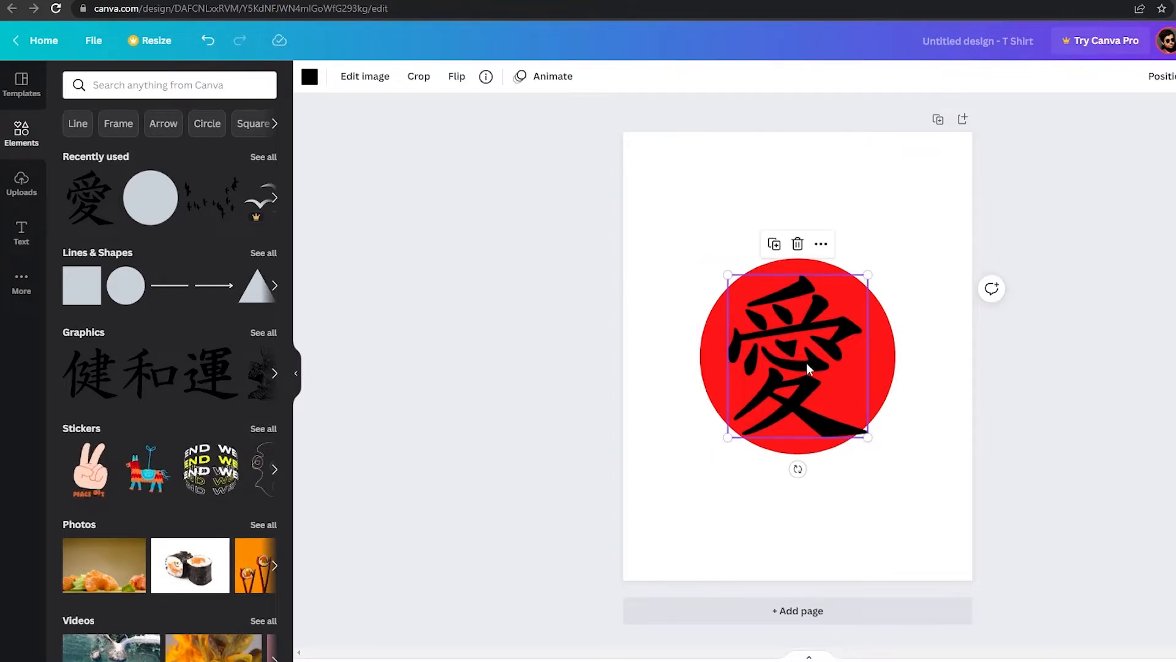
key("Delete")
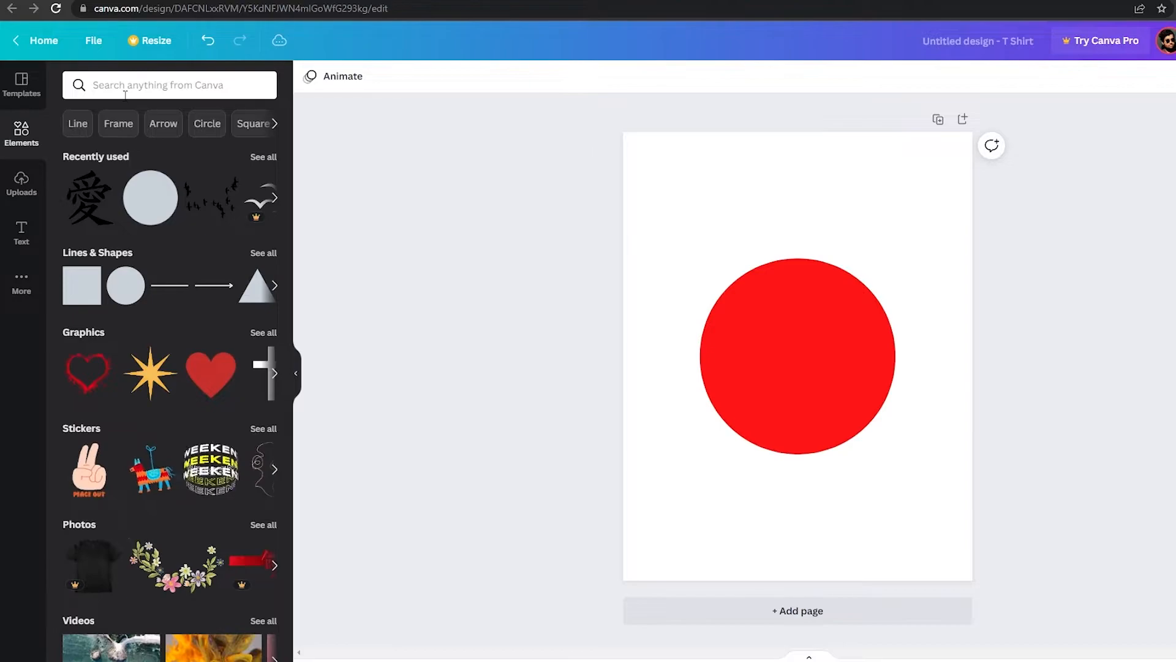
Search elements for city and place a black skyline silhouette across the lower half of the red circle.
left_click(125, 87)
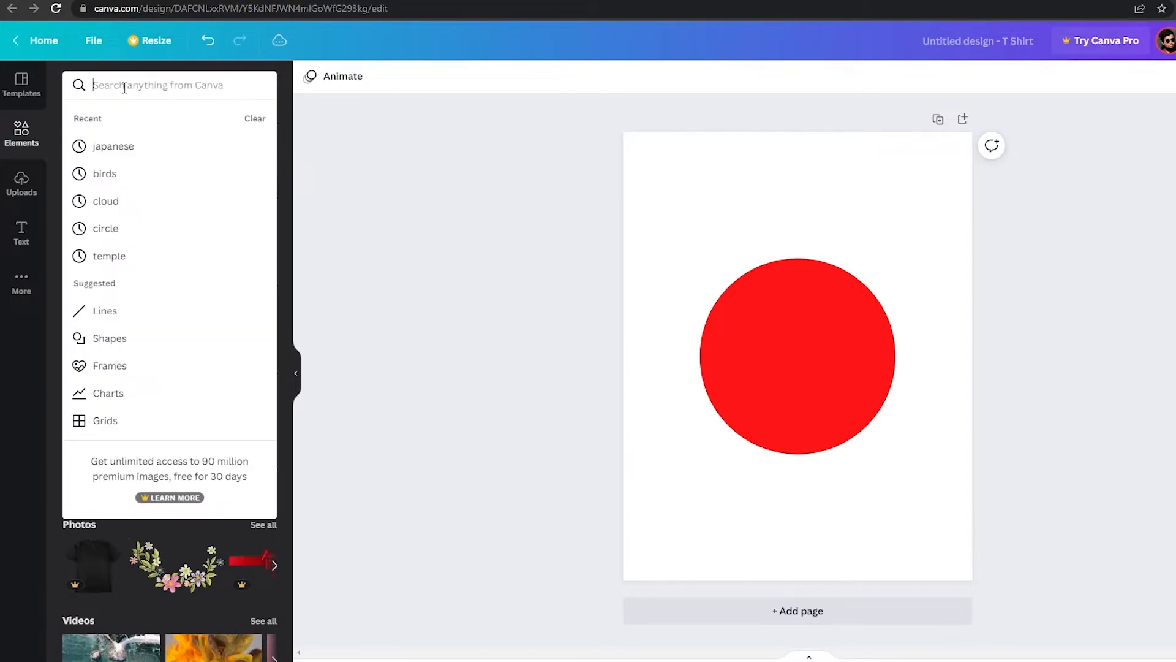
type("ci")
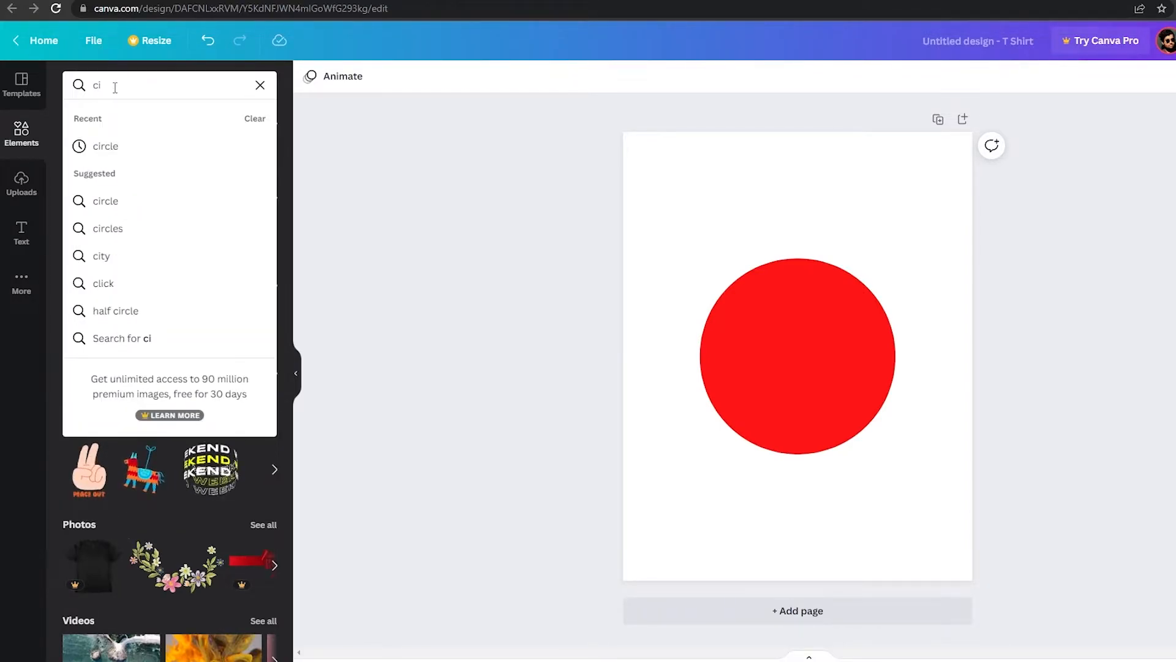
left_click(101, 255)
left_click(171, 218)
left_click_drag(865, 390, 1038, 460)
left_click_drag(917, 438, 861, 423)
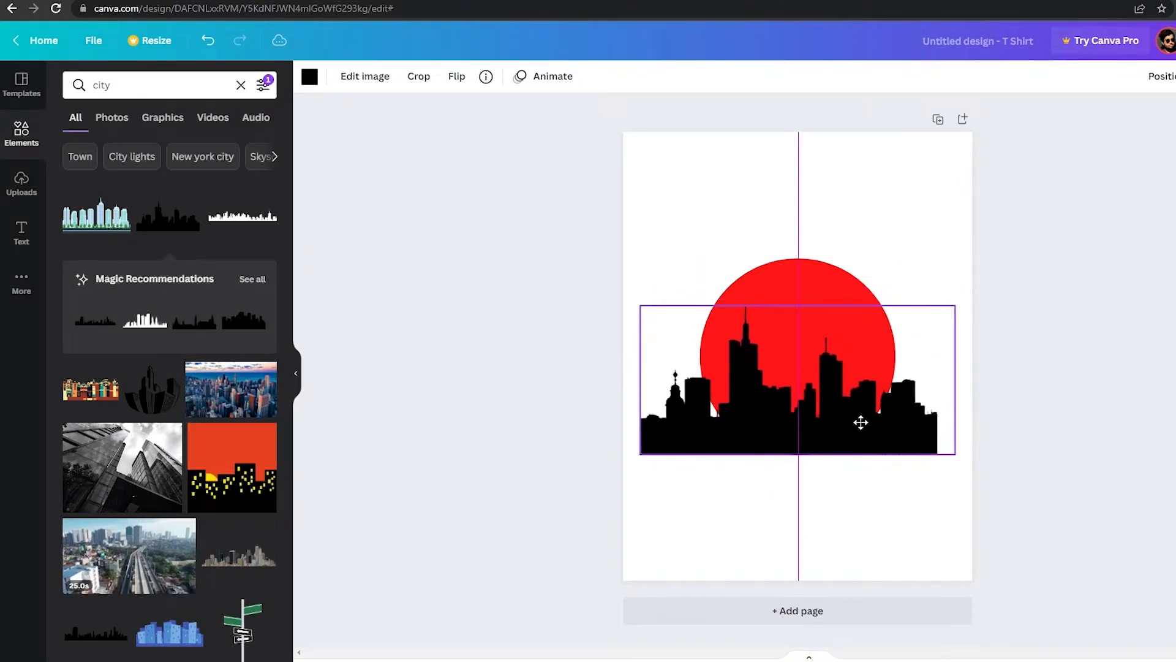
Set the page background color to black.
left_click(1113, 414)
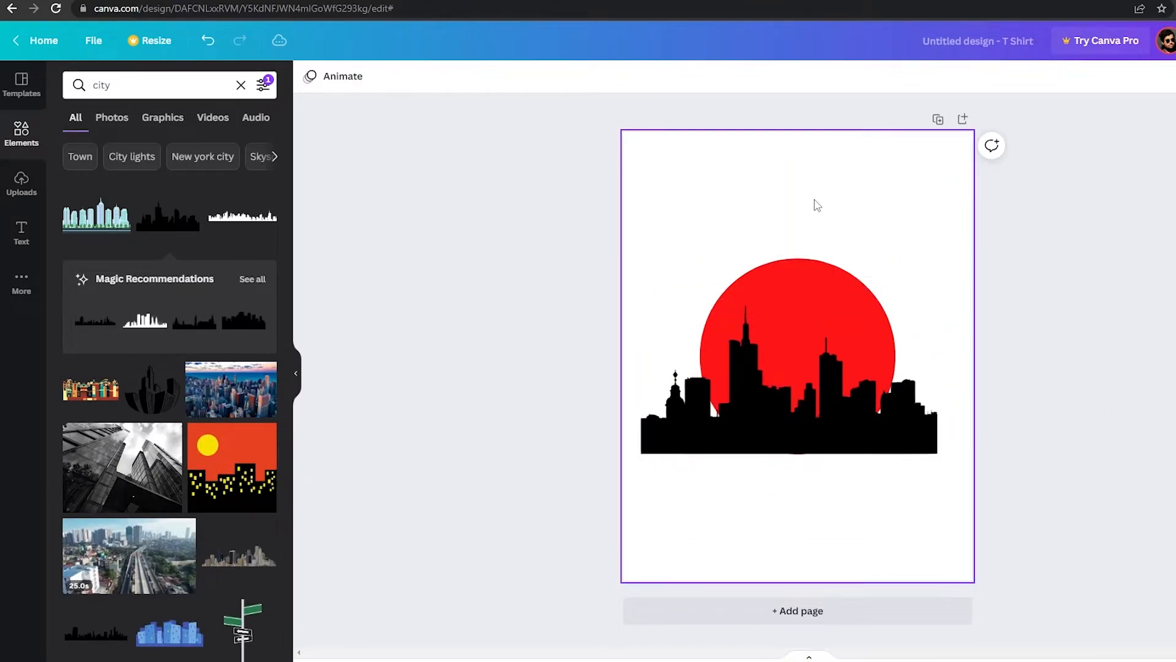
left_click(309, 76)
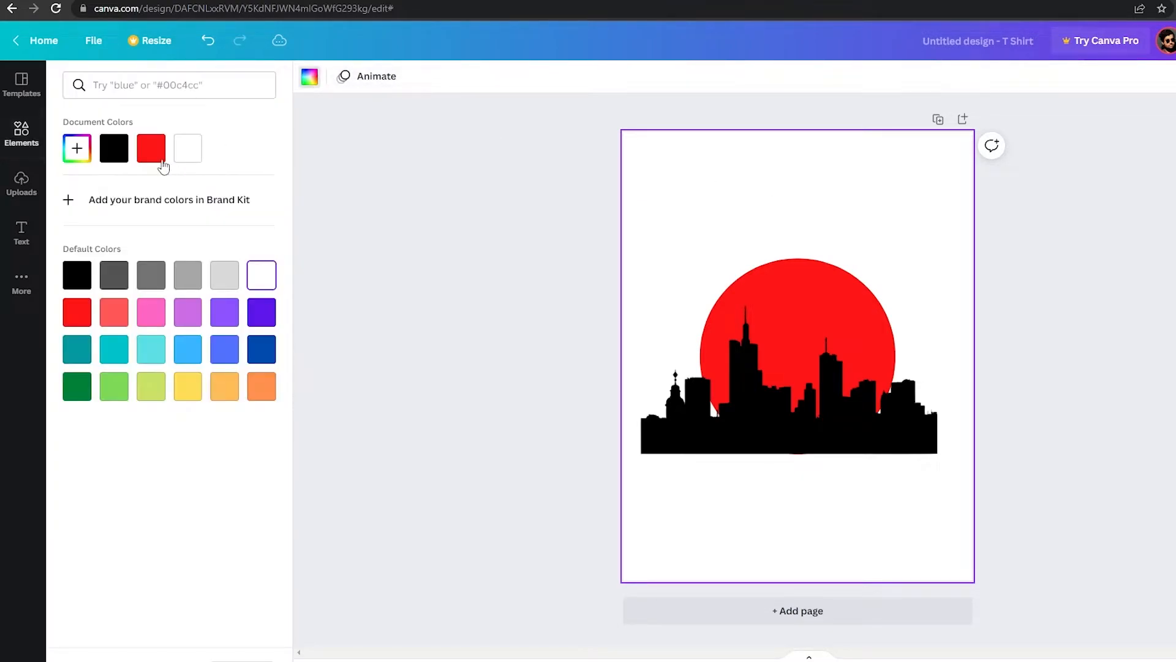
left_click(113, 147)
left_click(419, 227)
Nudge the skyline silhouette slightly upward.
left_click(868, 408)
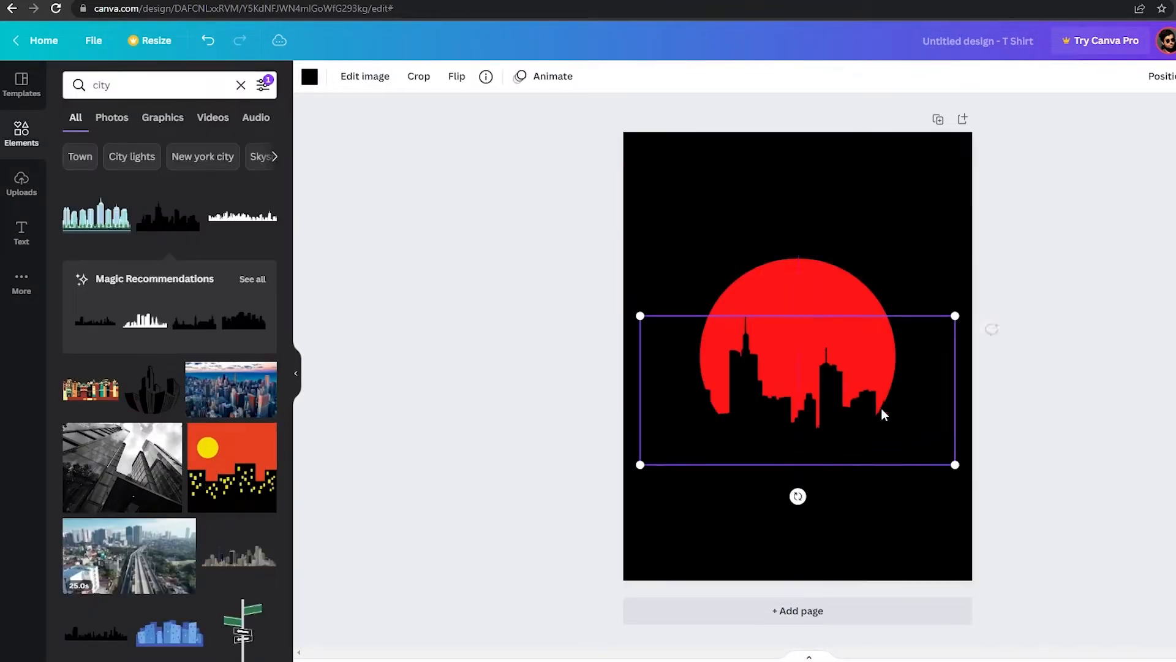
left_click_drag(874, 428, 875, 421)
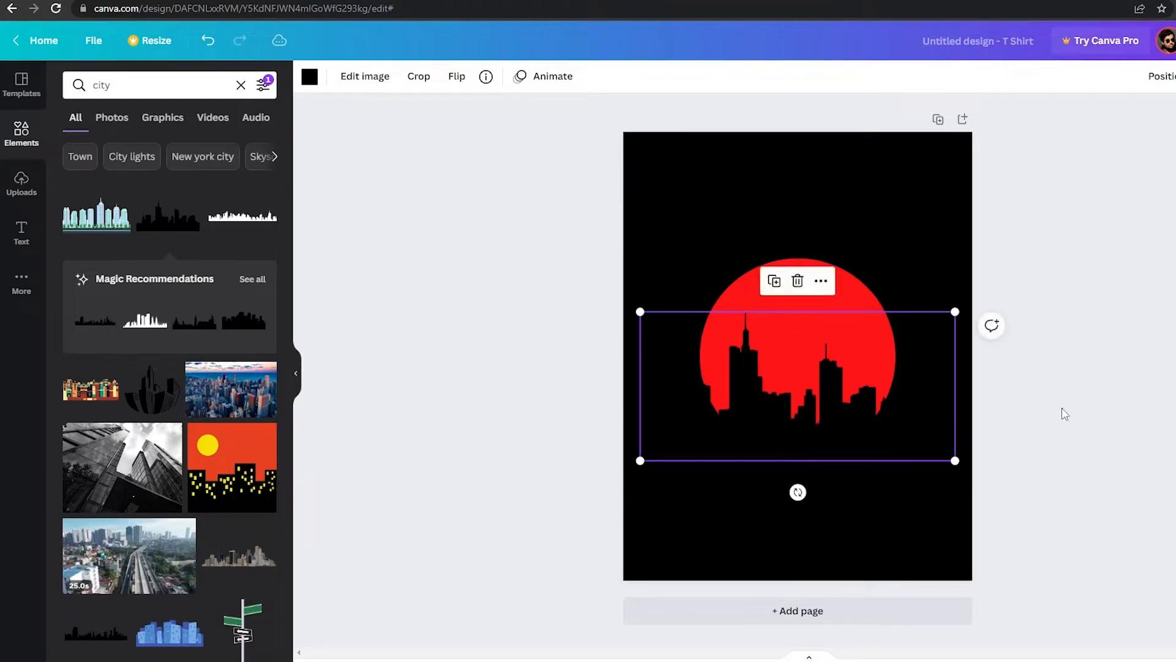
left_click(1029, 398)
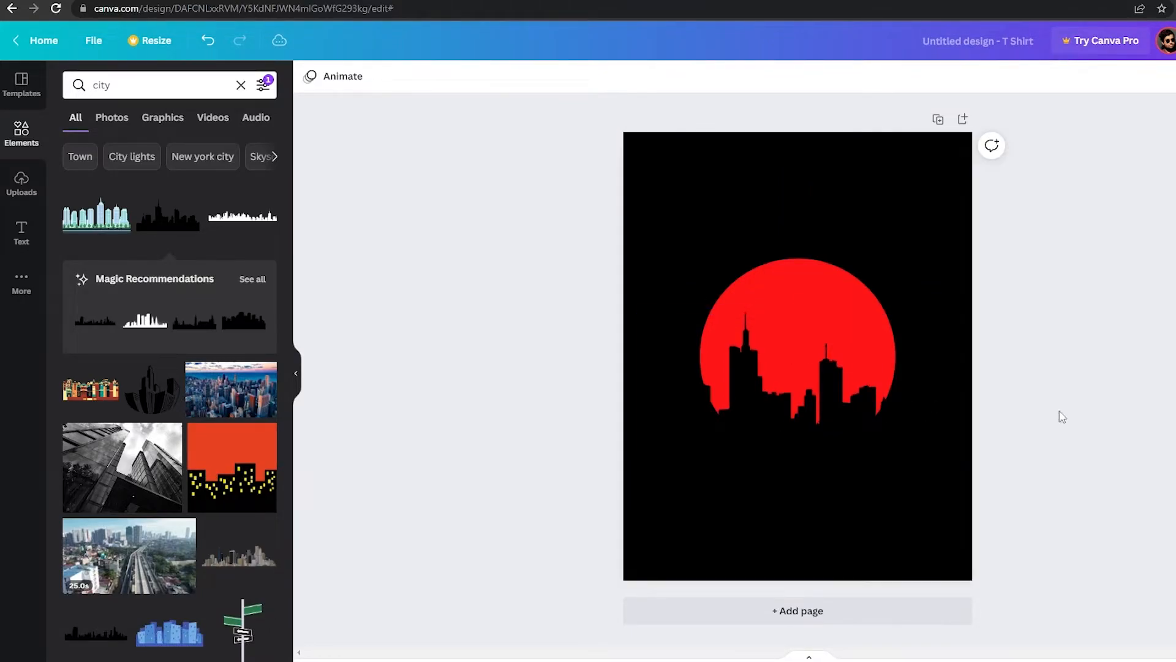
Select the circle and skyline together and move them slightly down.
left_click_drag(696, 210, 862, 447)
left_click_drag(836, 361, 831, 371)
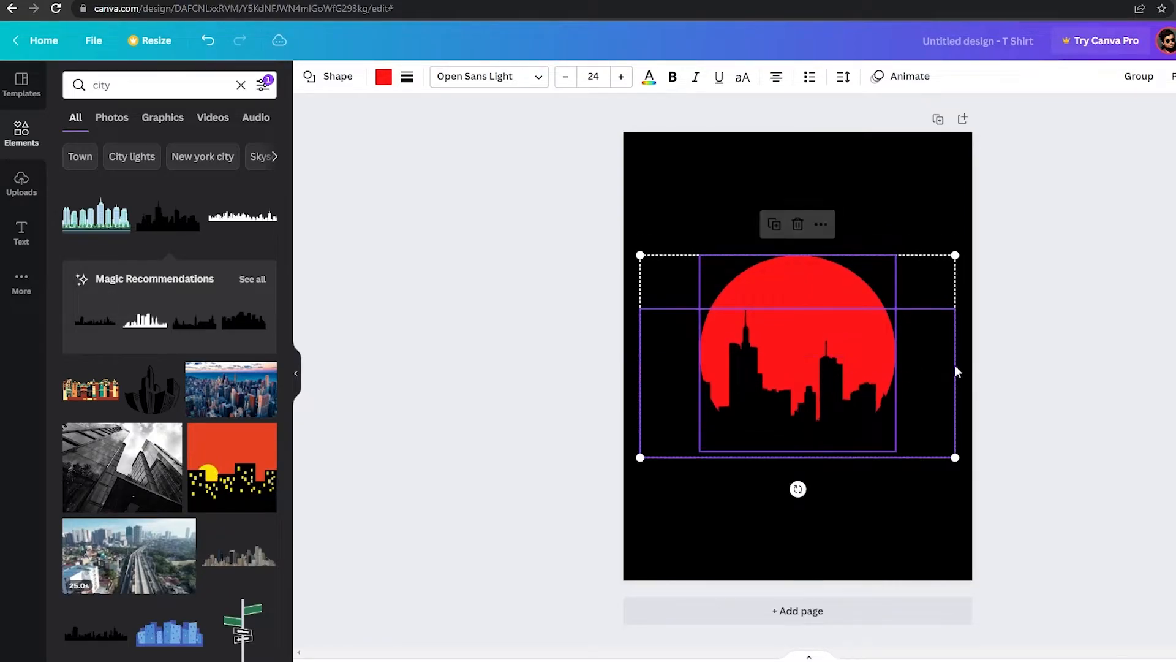
key("Escape")
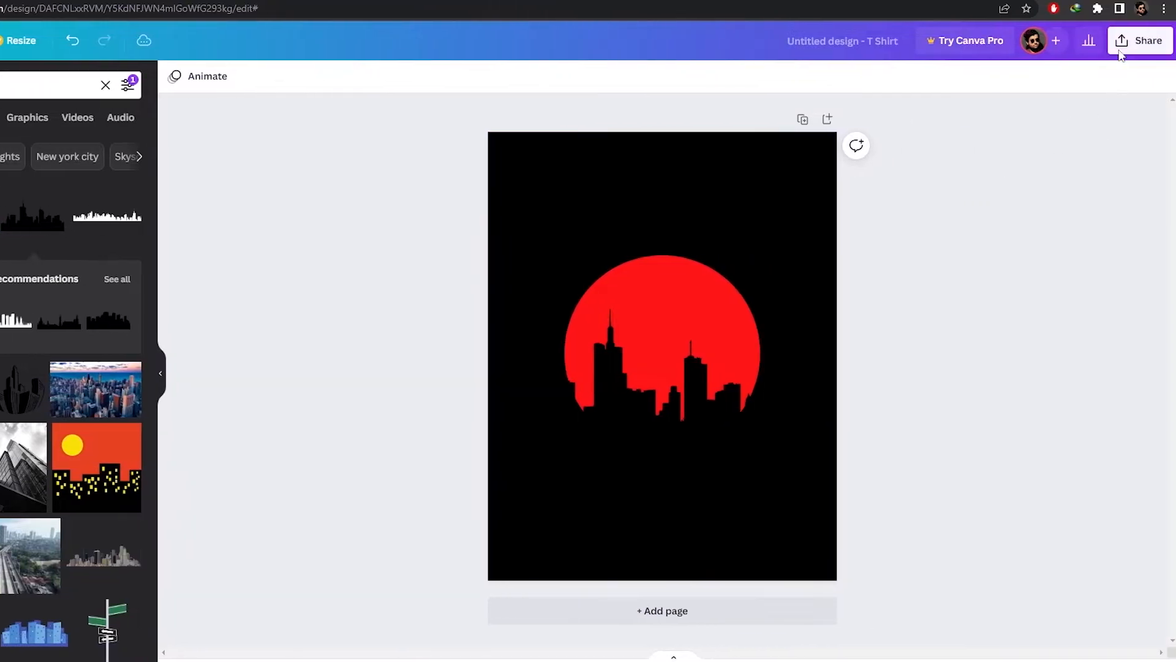
Download the design as a PNG and add a second page.
left_click(1131, 49)
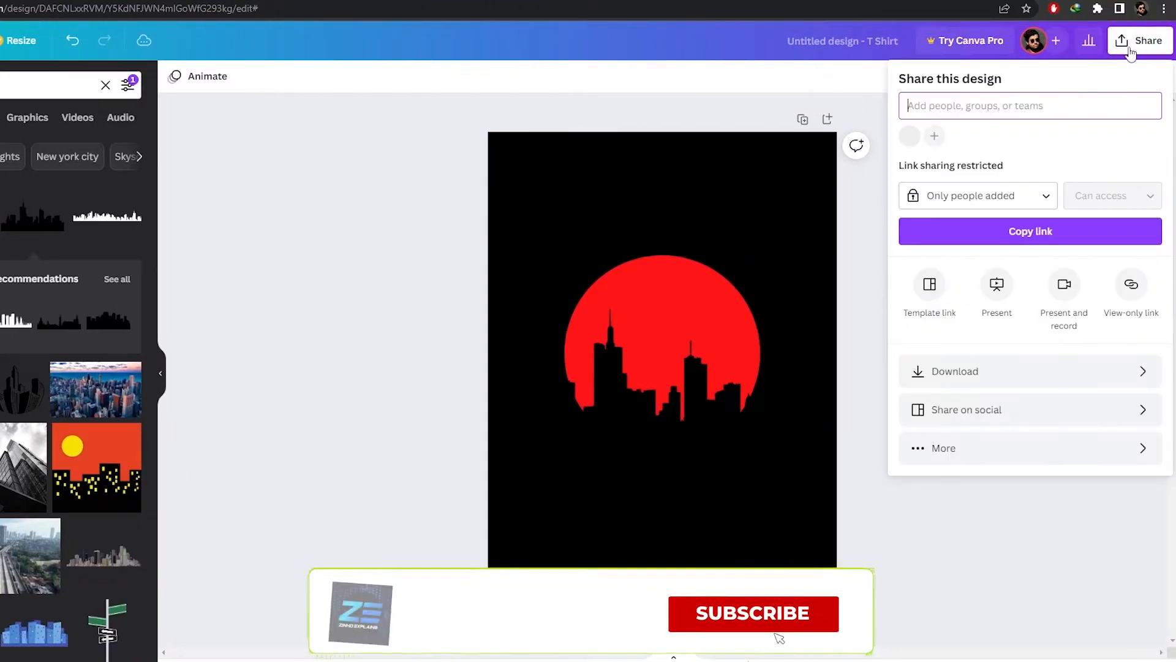
left_click(953, 383)
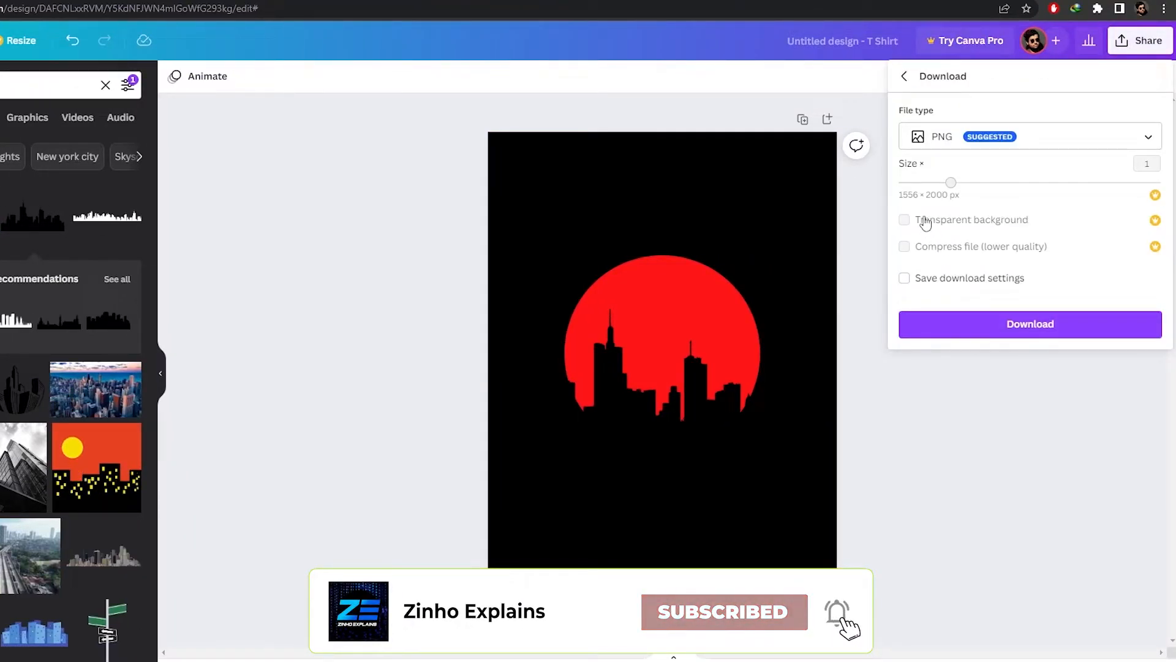
left_click(985, 332)
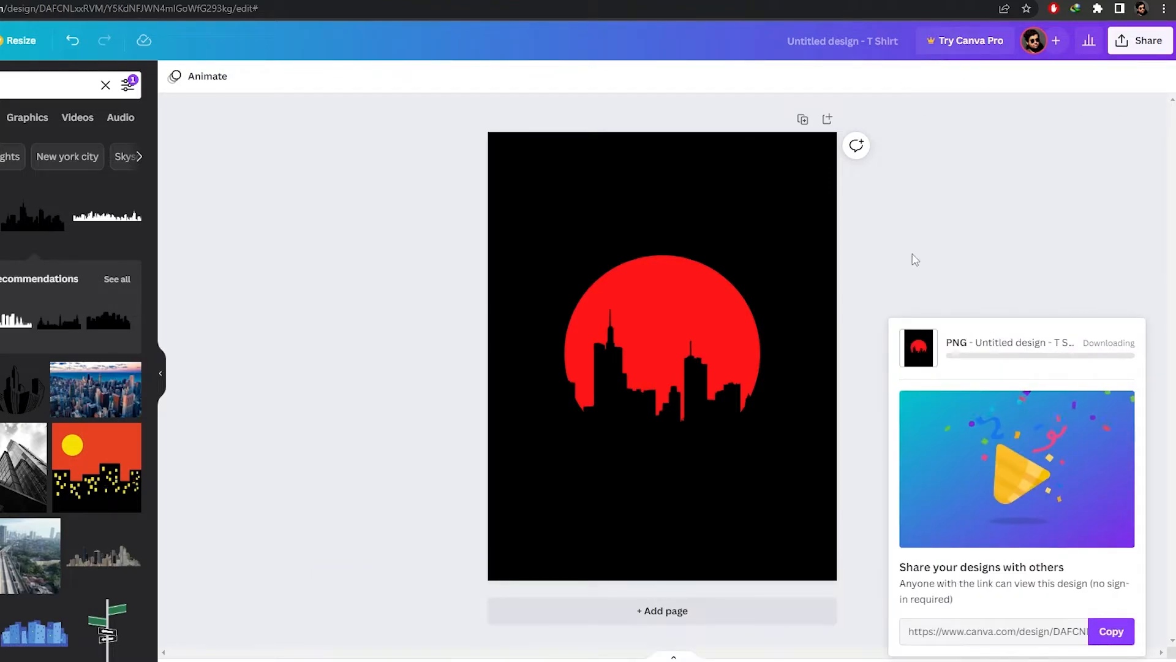
left_click(663, 613)
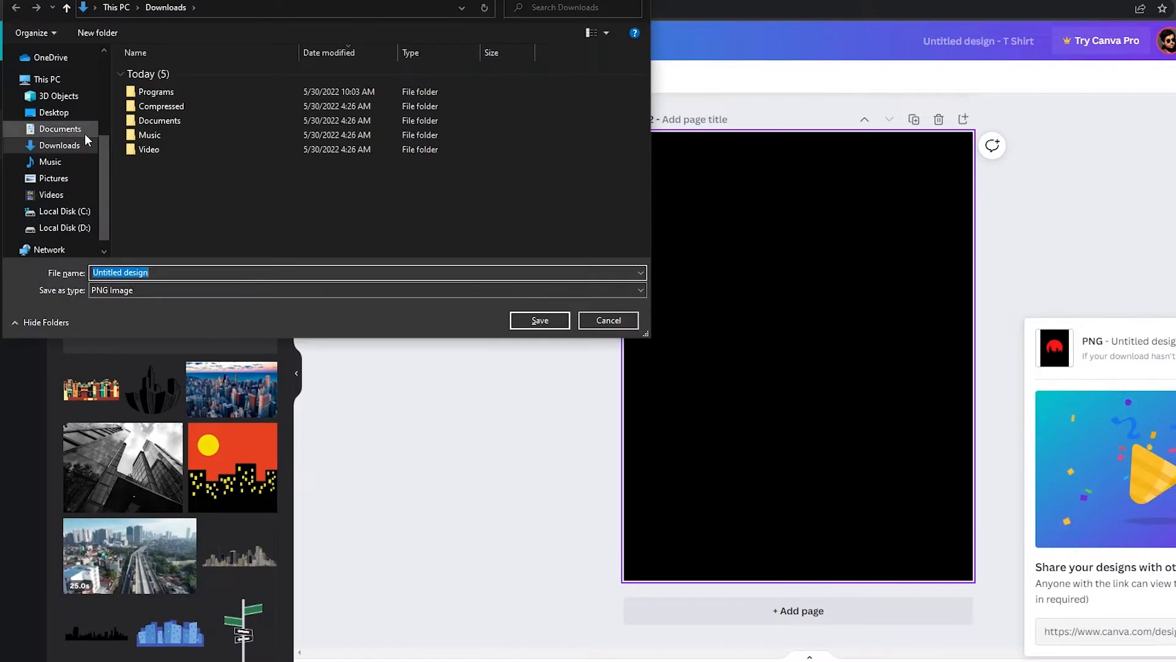
Save the downloaded PNG into the Pictures folder.
scroll(43, 176, "up", 2)
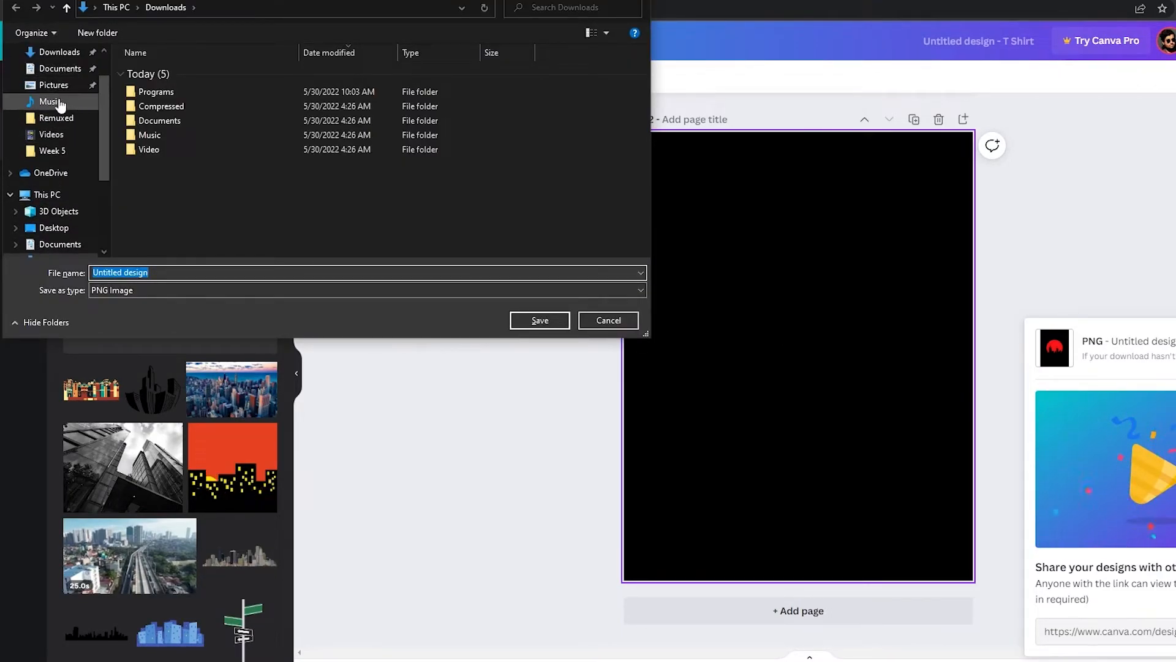
left_click(62, 85)
left_click(534, 320)
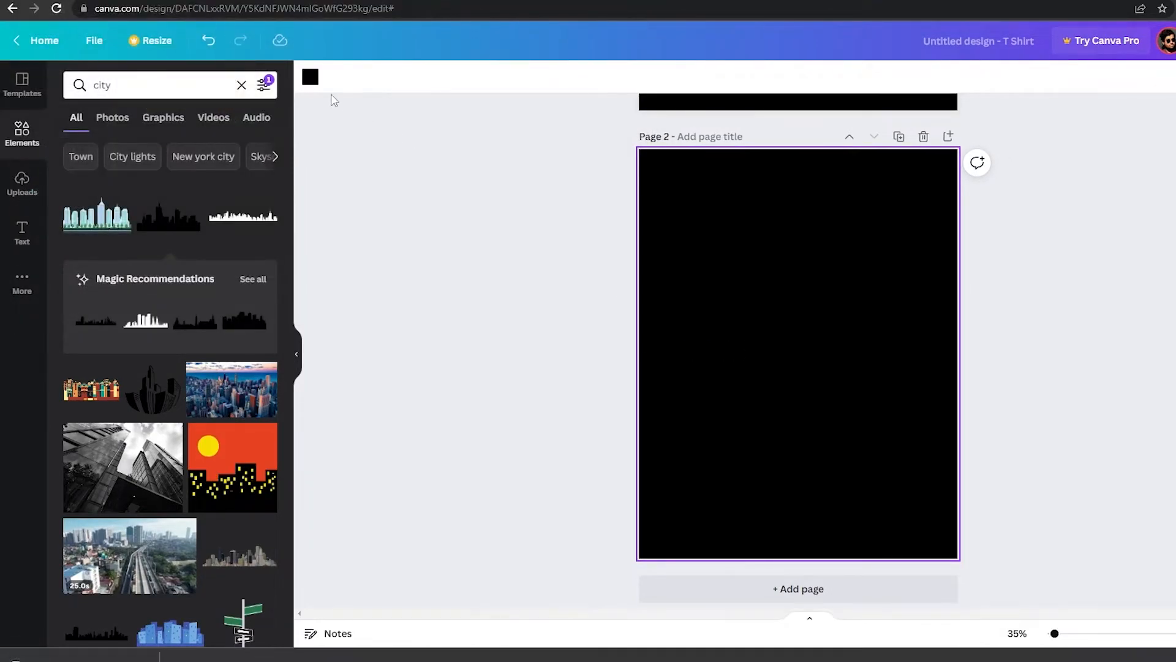
Set the second page's background color to white.
left_click(310, 79)
left_click(262, 277)
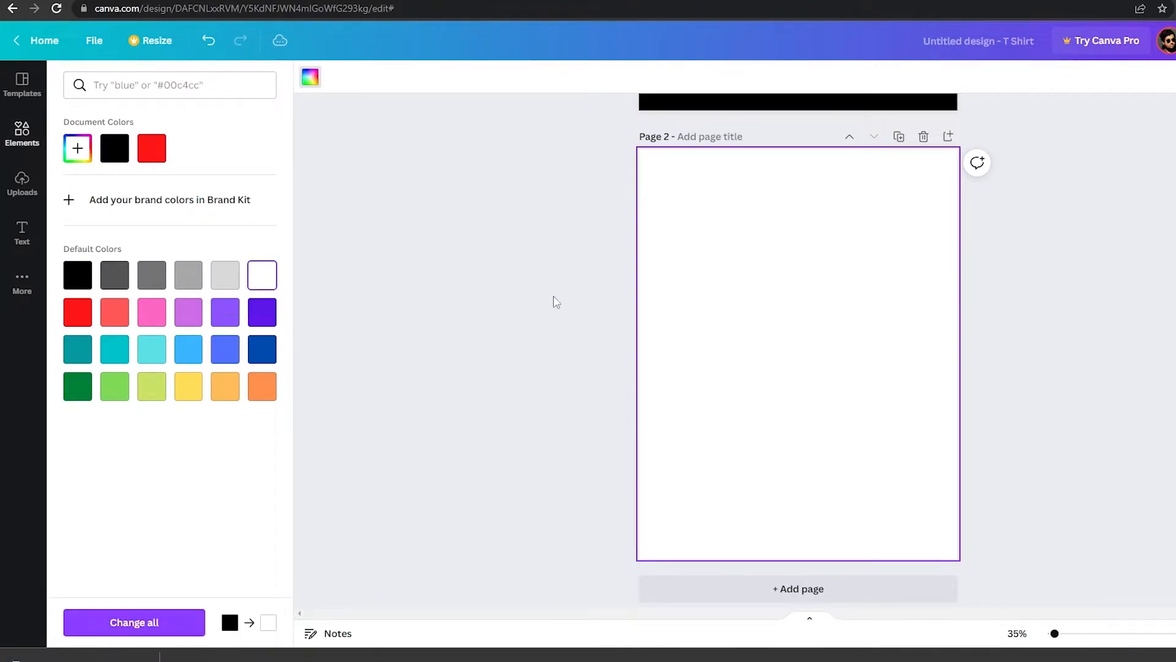
left_click(624, 305)
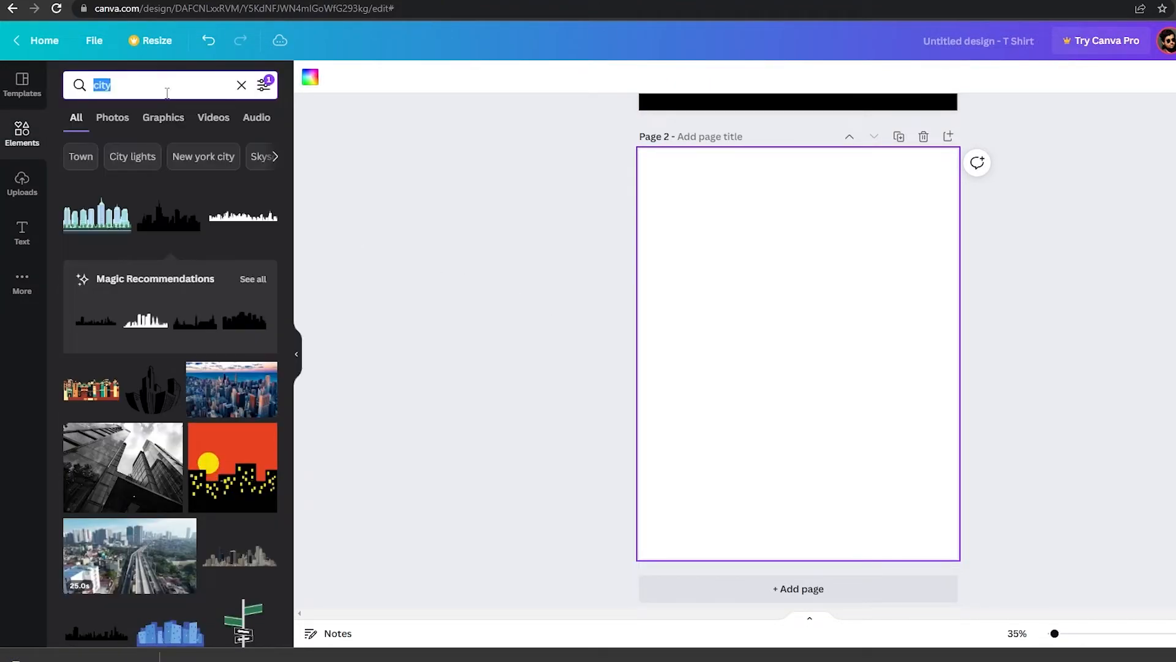
Search elements for skull and add a white cartoon skull to the second page.
type("skull")
key("Return")
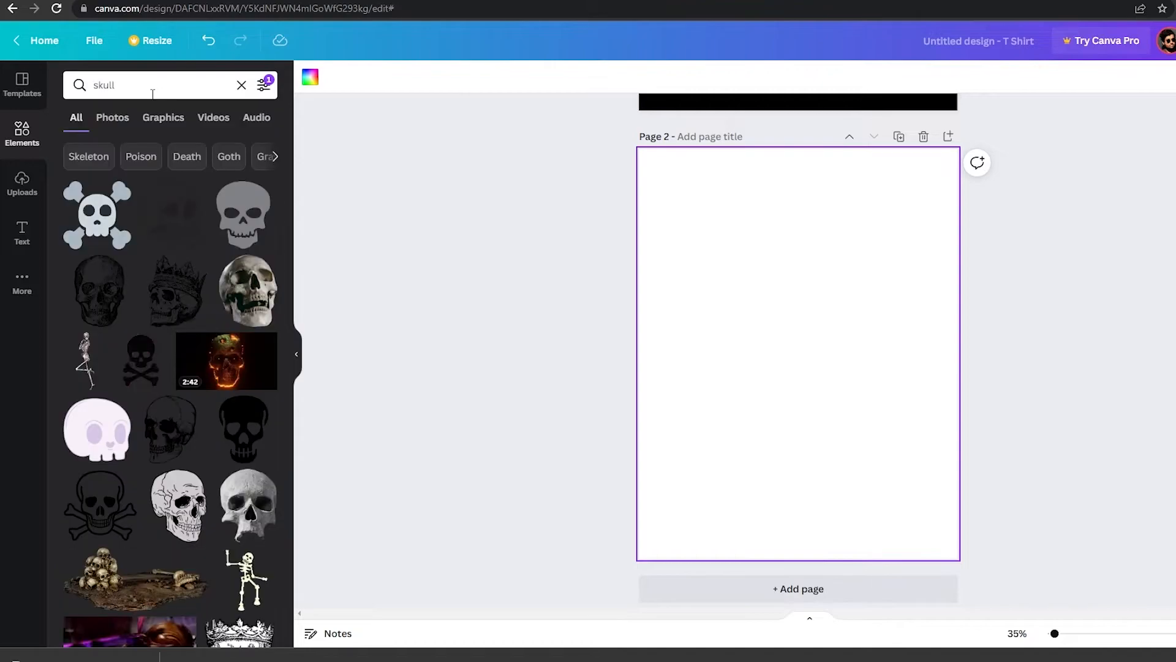
scroll(92, 447, "down", 3)
scroll(103, 435, "down", 5)
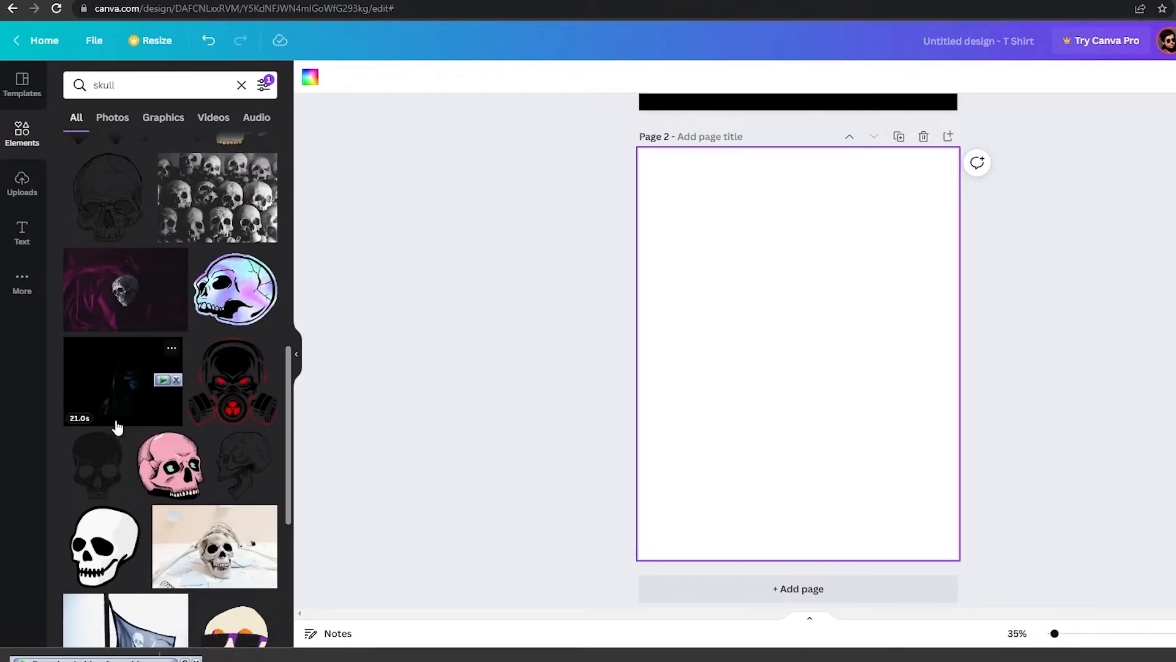
left_click(109, 560)
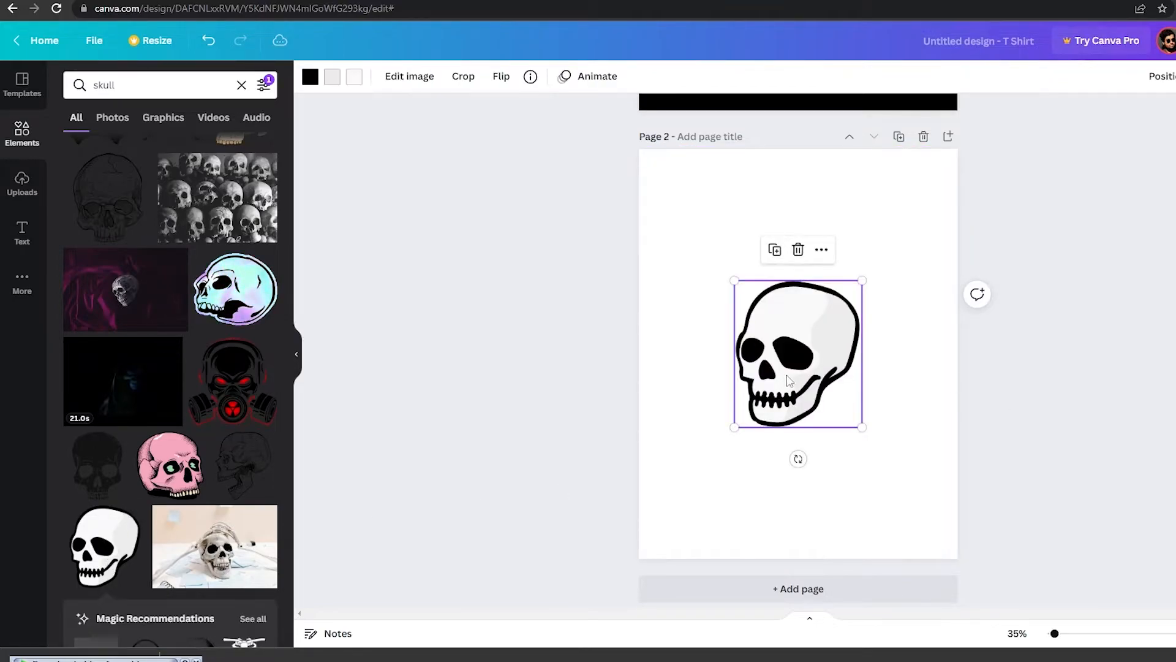
scroll(182, 524, "down", 3)
scroll(182, 524, "down", 4)
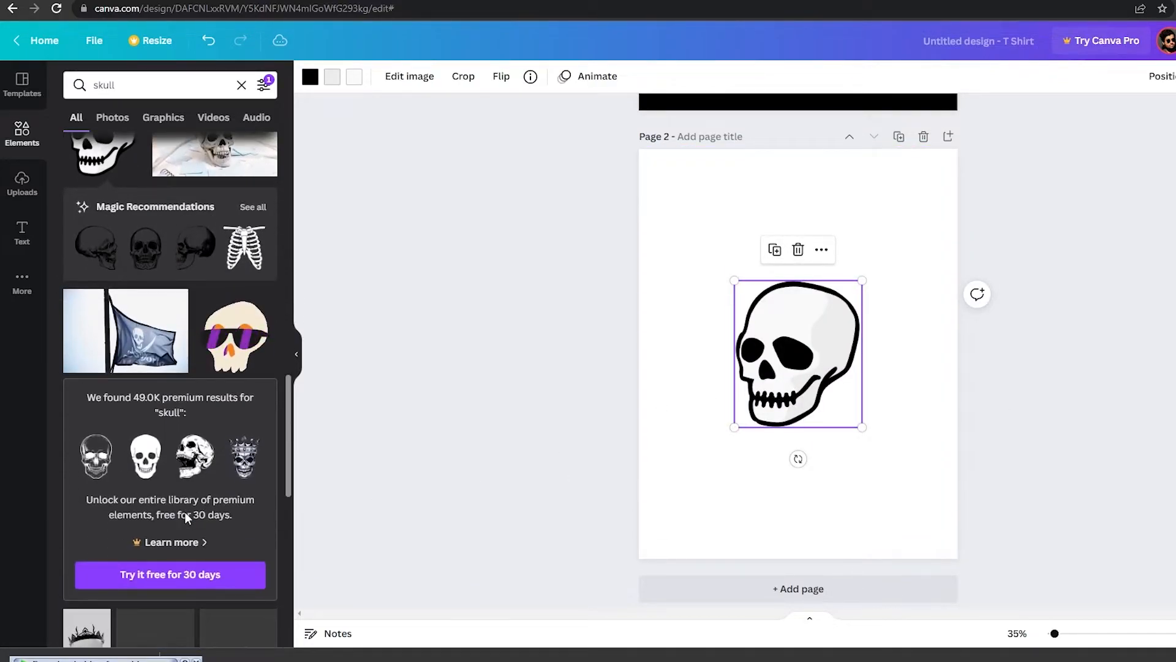
Browse through the skull element search results for another design.
left_click(535, 430)
scroll(535, 430, "down", 1)
scroll(152, 483, "down", 4)
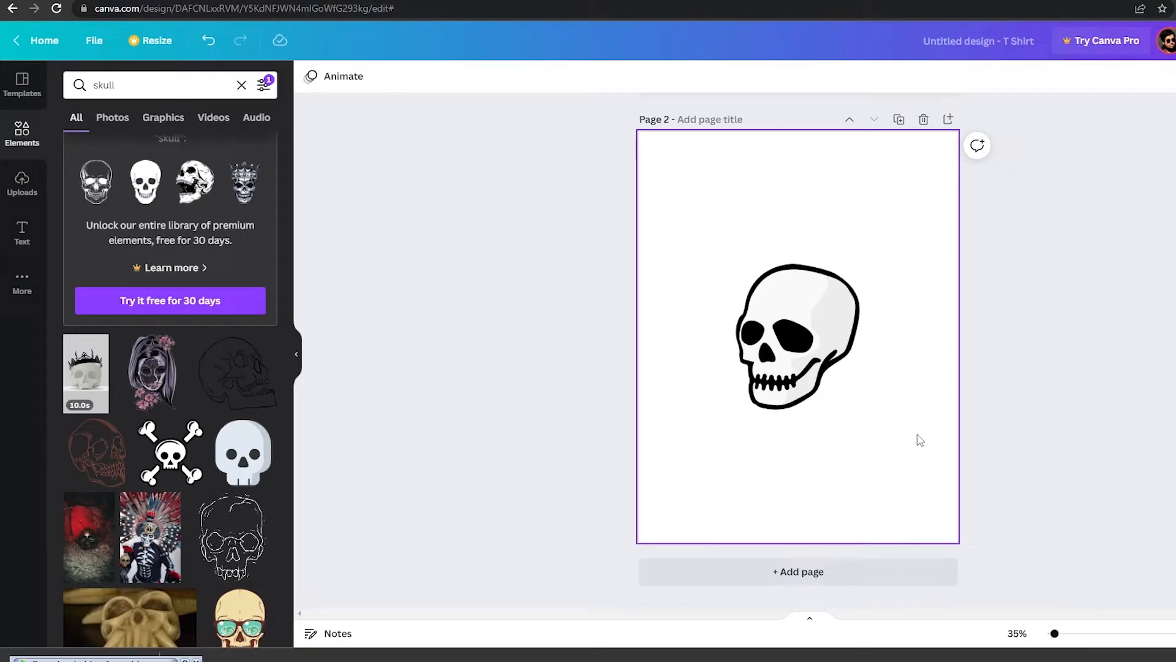
scroll(149, 386, "down", 7)
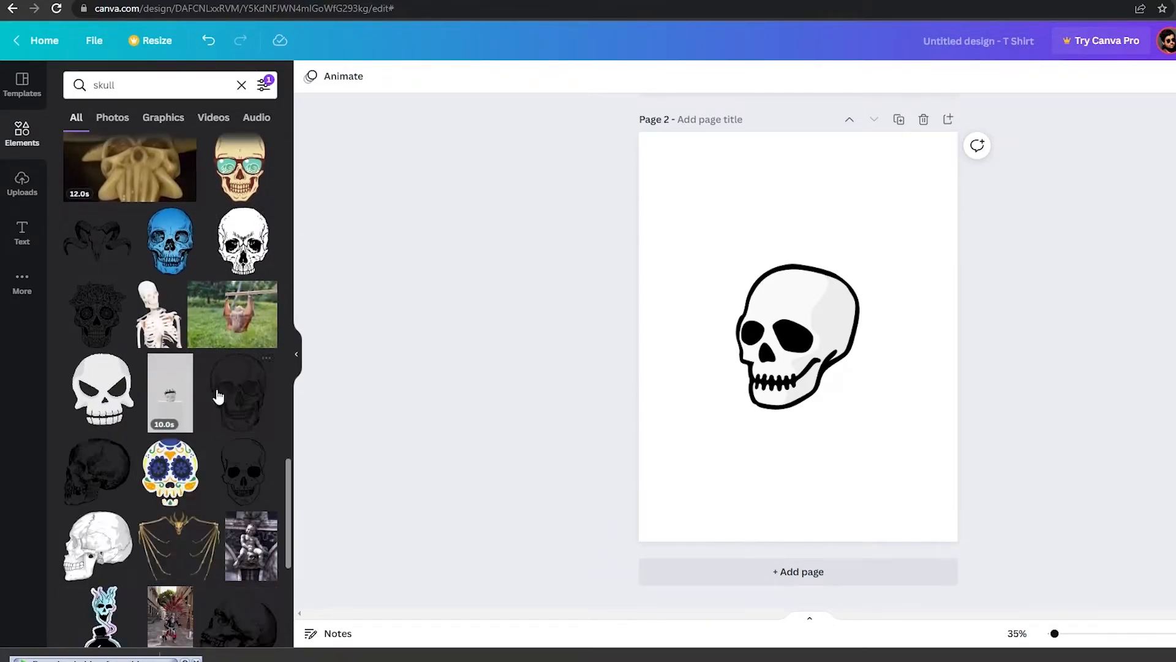
scroll(231, 389, "down", 5)
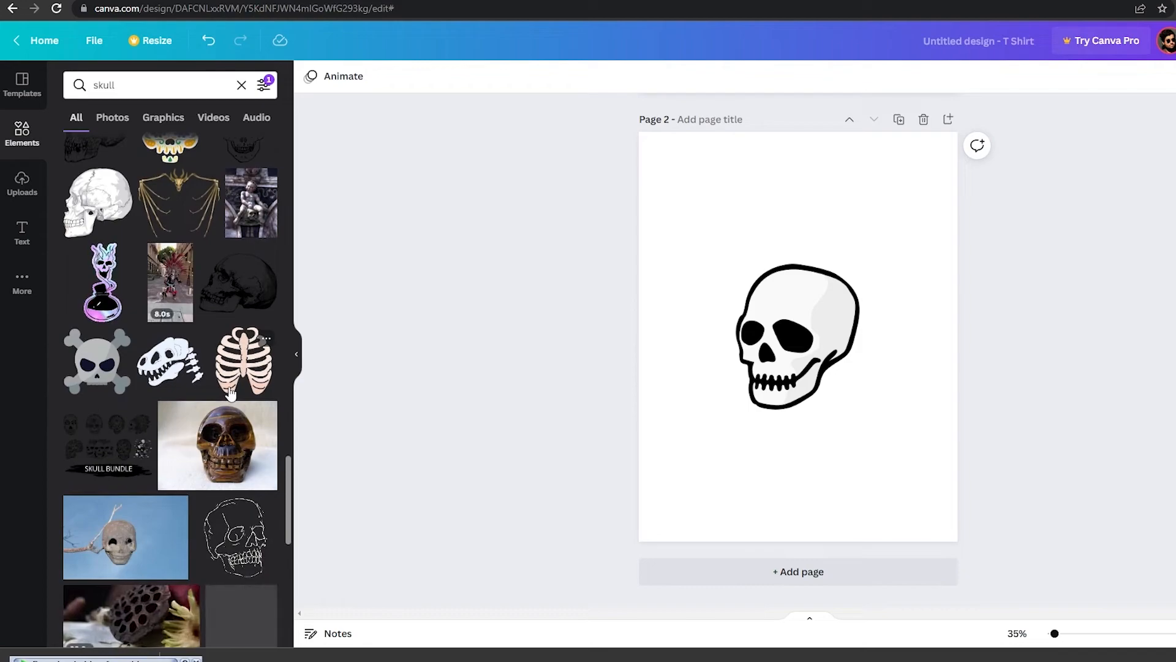
scroll(206, 415, "down", 5)
scroll(207, 406, "down", 15)
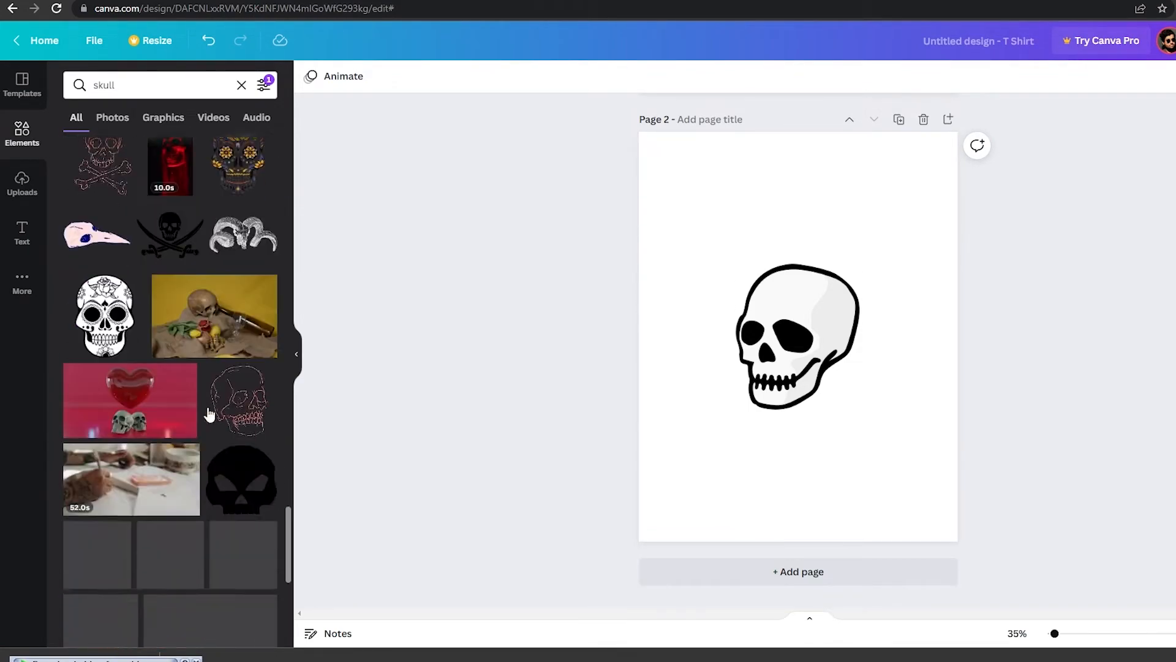
scroll(100, 444, "down", 3)
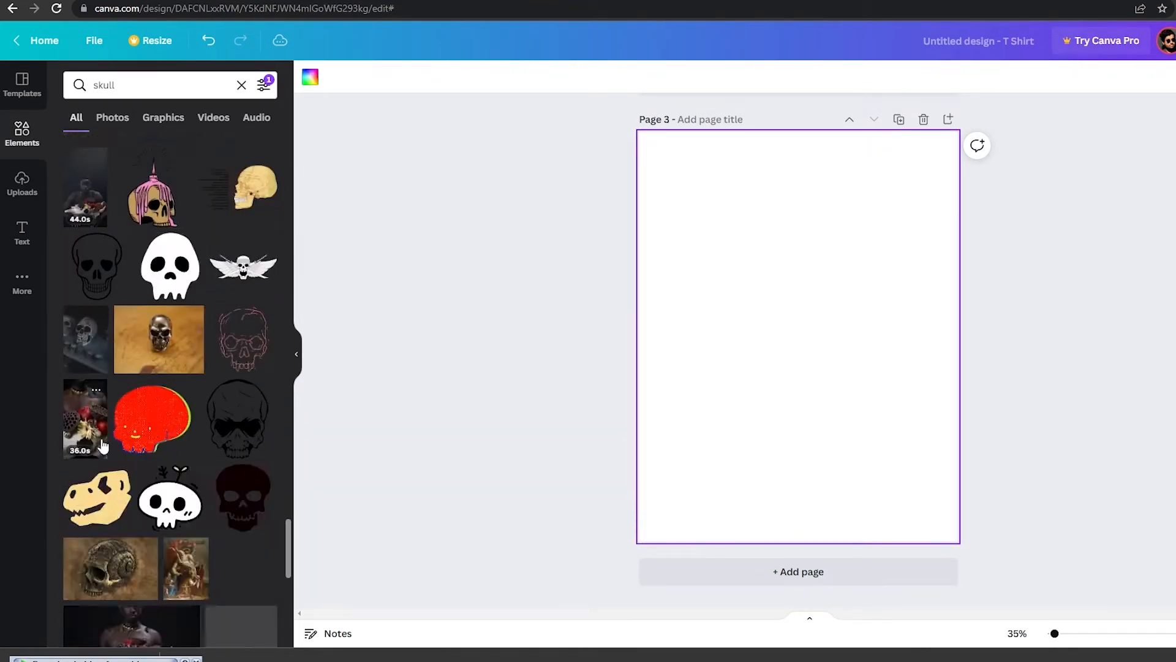
scroll(105, 447, "down", 4)
scroll(148, 431, "down", 3)
Search graphics for cute skull and add a cartoon skull graphic to the new third page.
left_click(163, 117)
scroll(192, 263, "down", 10)
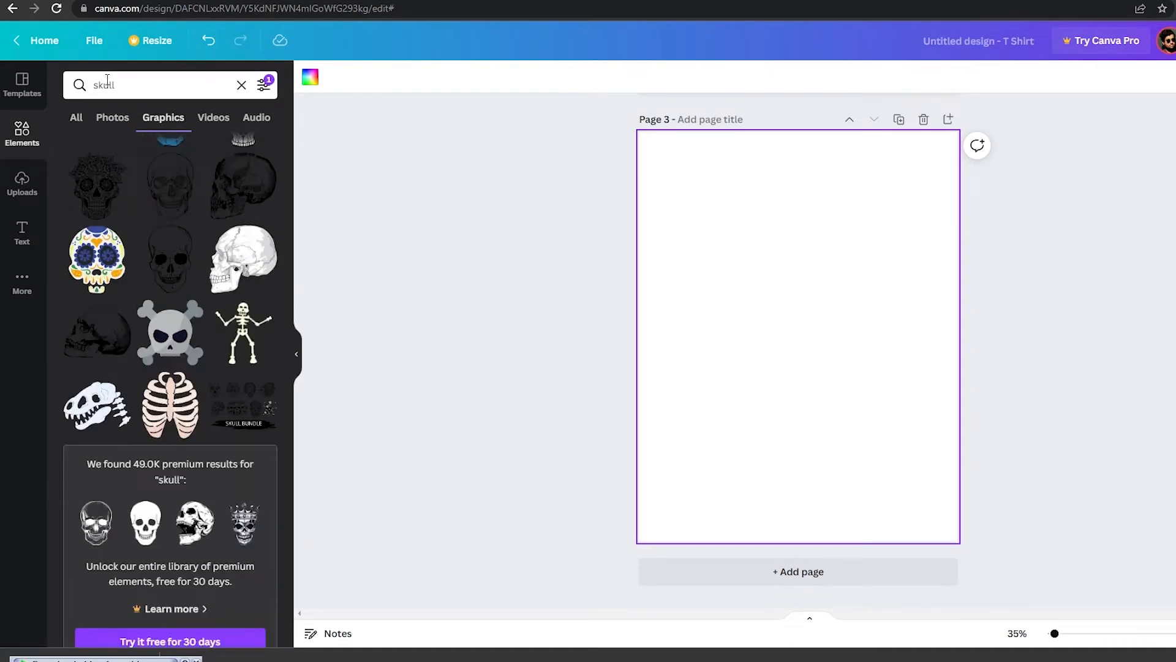
left_click(166, 91)
left_click(92, 84)
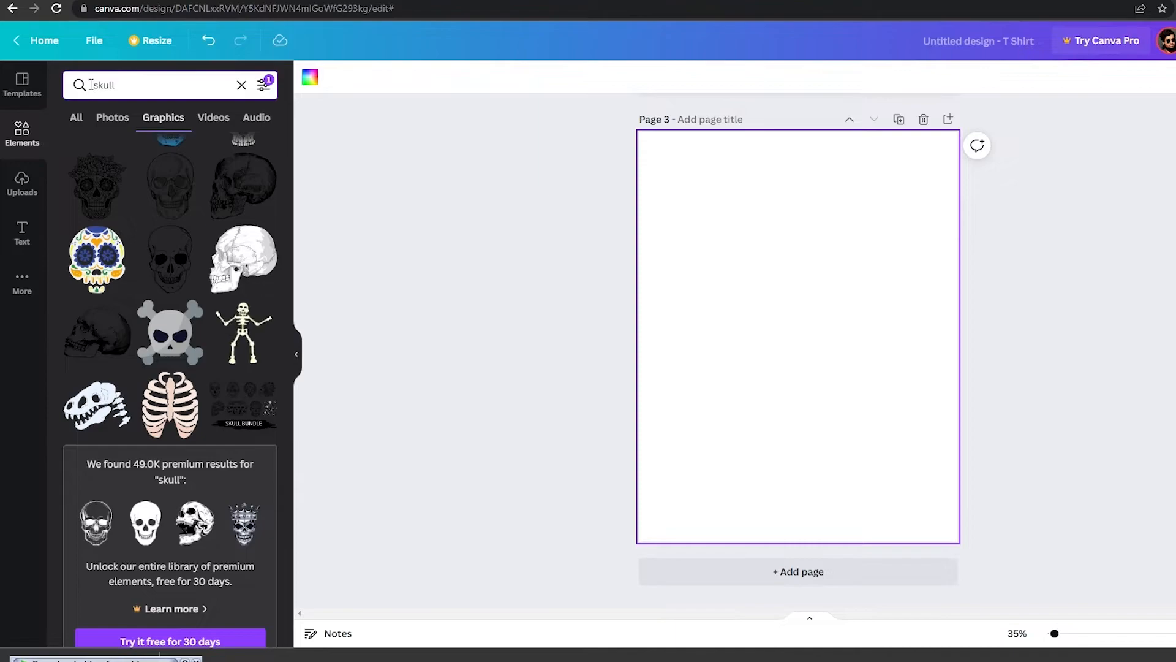
type("cute")
key("Return")
scroll(183, 368, "down", 5)
left_click(243, 297)
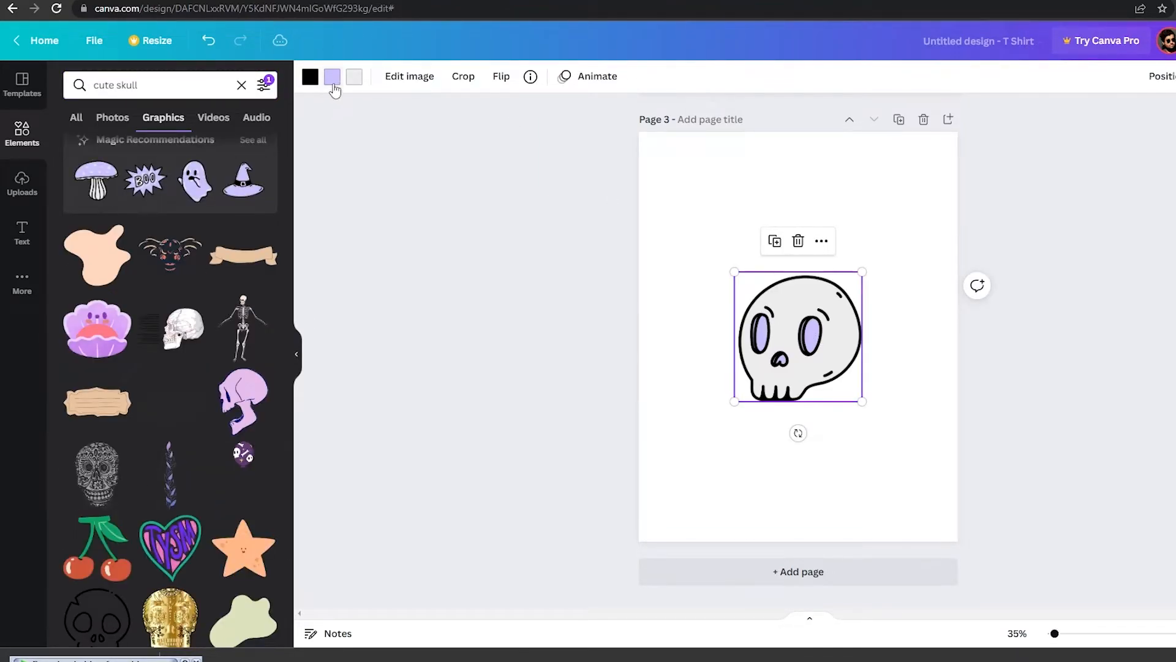
Recolor the cartoon skull's body red and its eyes dark red #8F0000.
left_click(945, 338)
left_click(841, 343)
left_click(354, 77)
left_click(78, 185)
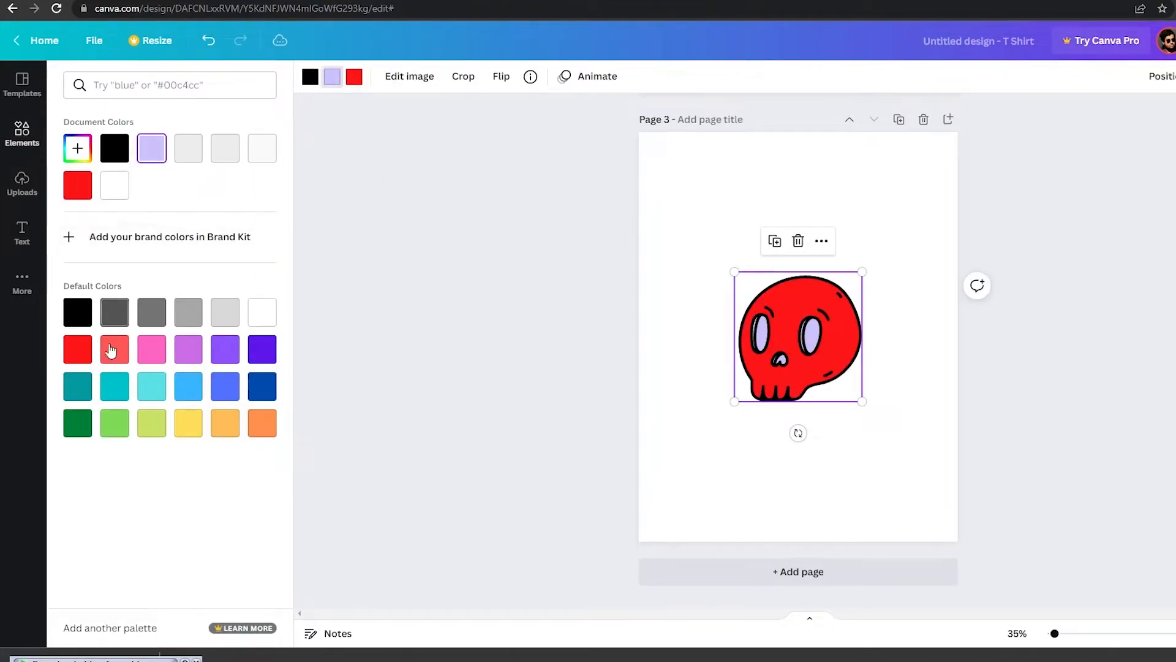
left_click(78, 146)
left_click(120, 236)
left_click_drag(199, 266, 276, 268)
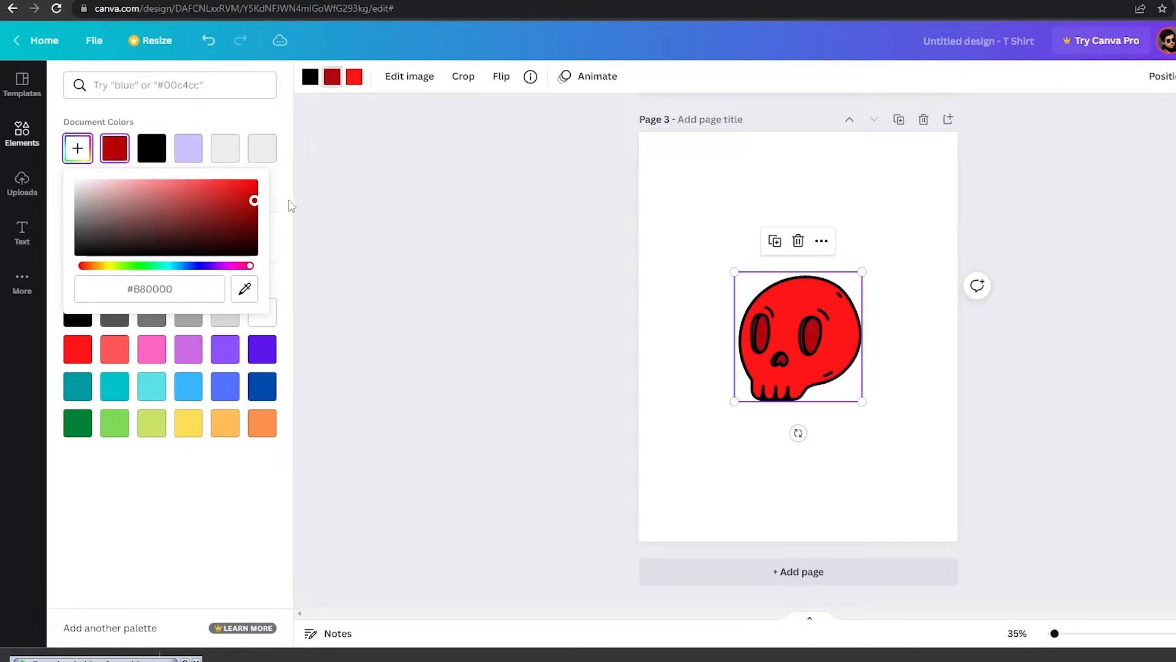
left_click_drag(308, 210, 318, 226)
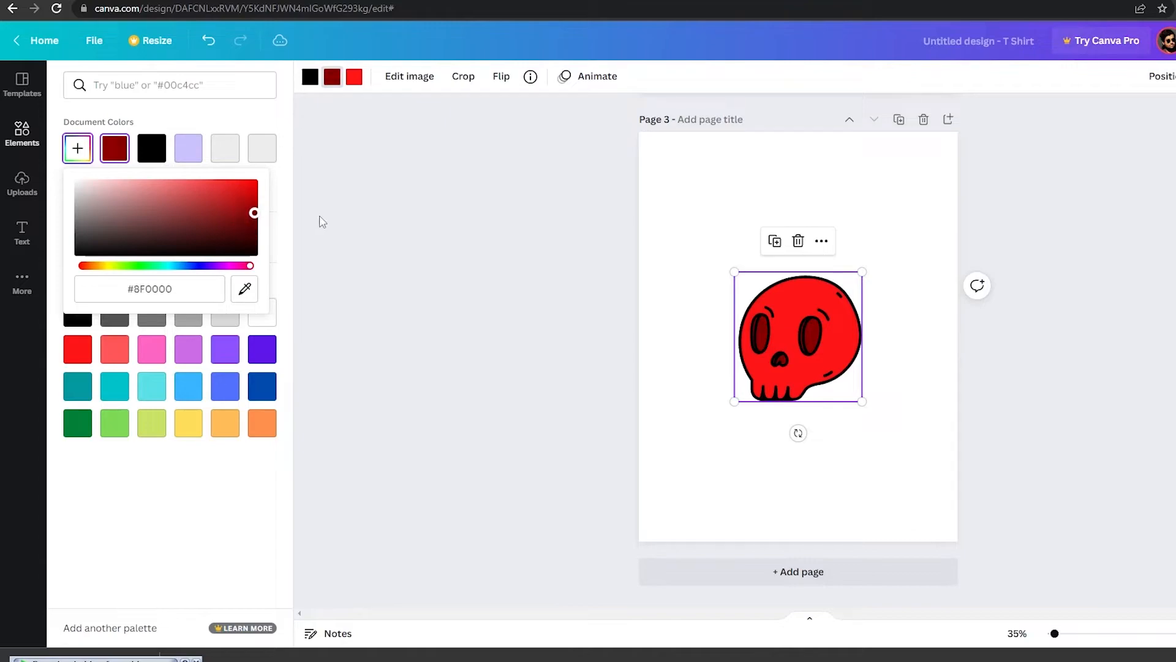
left_click(415, 230)
Nudge the red skull slightly upward on the third page.
left_click(900, 394)
left_click_drag(816, 352, 805, 327)
left_click(927, 386)
scroll(859, 328, "up", 6)
left_click(805, 315)
left_click(727, 441)
scroll(729, 453, "down", 6)
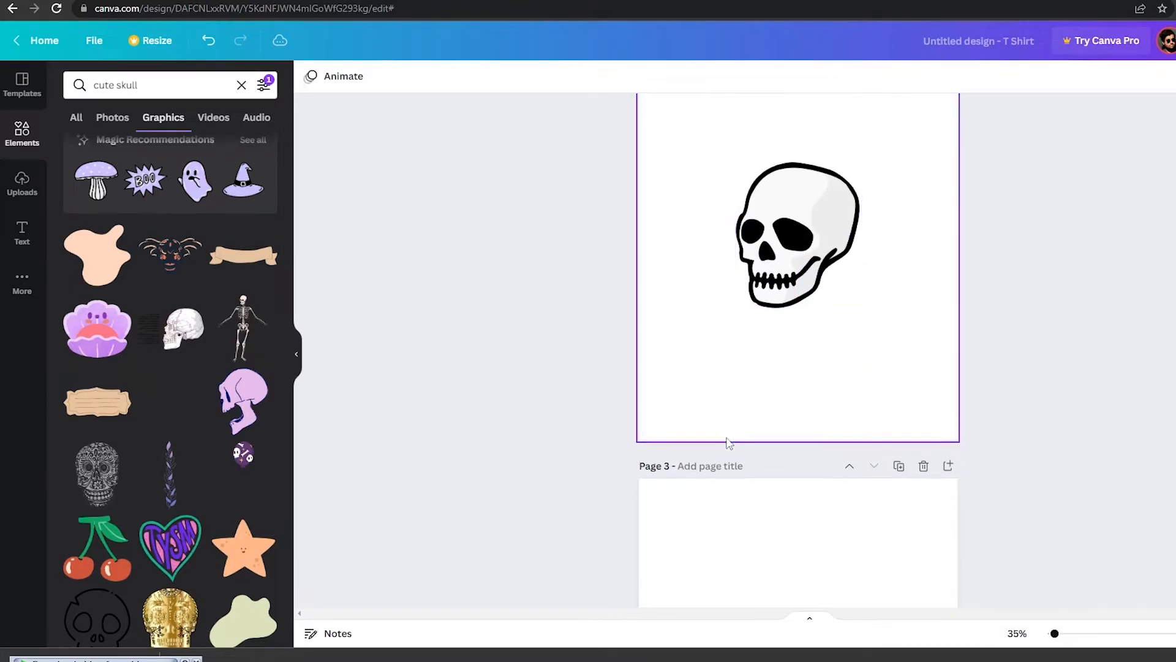
scroll(732, 463, "up", 4)
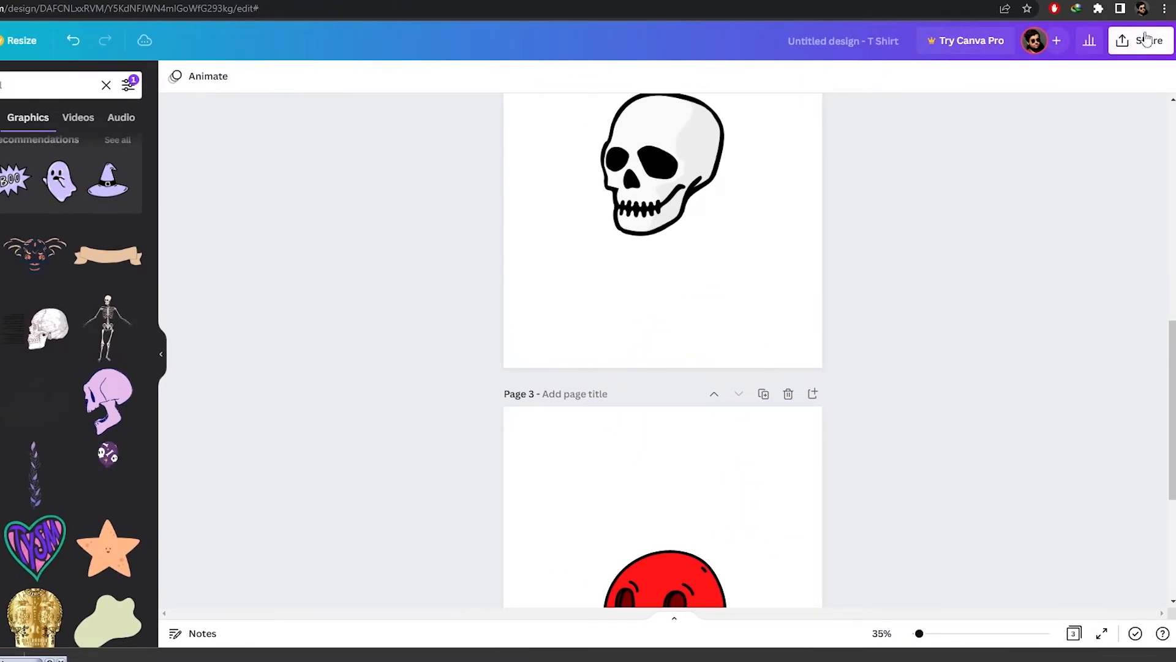
Download all pages of the design as PNG files.
left_click(1147, 38)
left_click(969, 367)
left_click(969, 376)
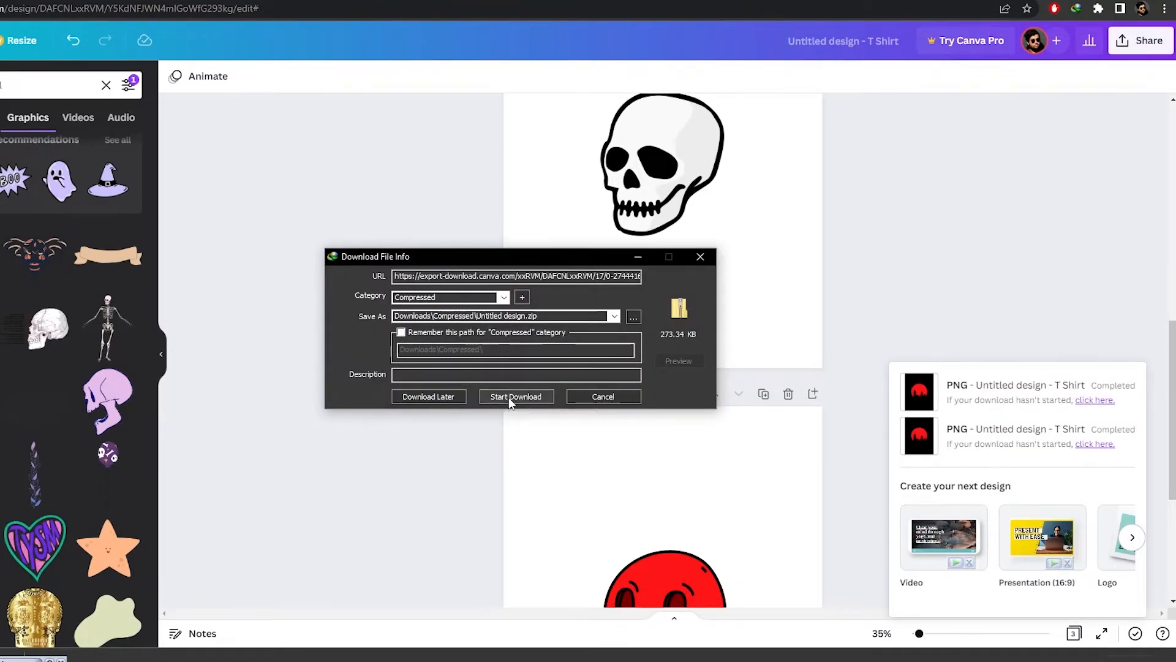
left_click(509, 397)
Extract the downloaded Untitled design zip archive.
left_click(537, 377)
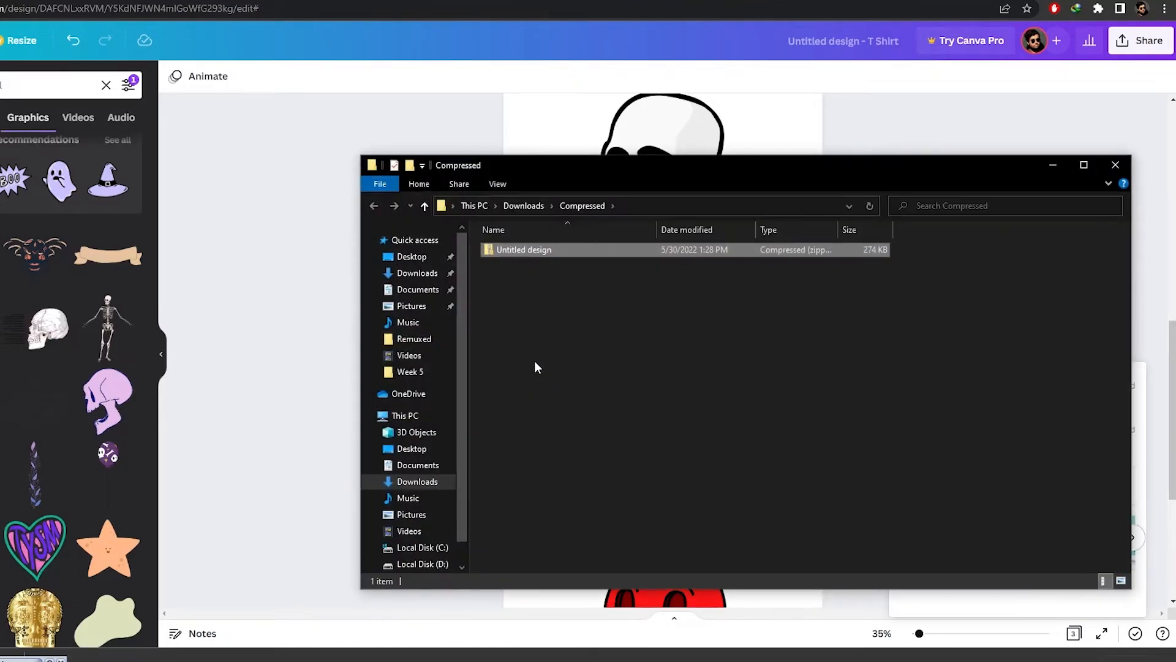
left_click(562, 250)
right_click(564, 250)
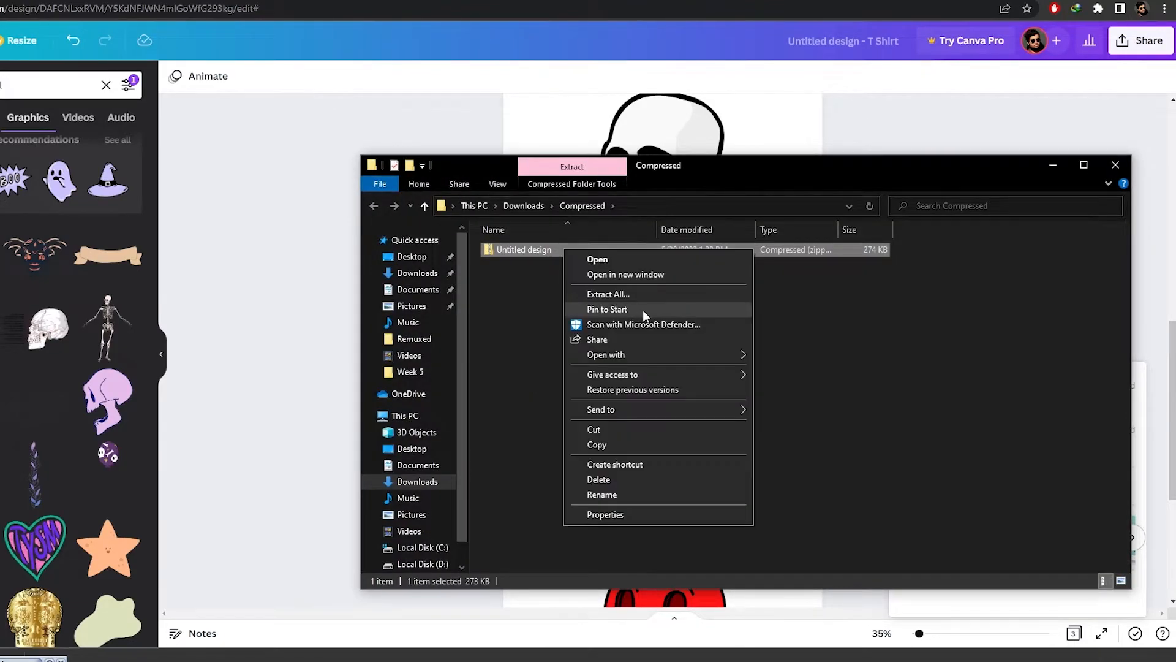
left_click(660, 295)
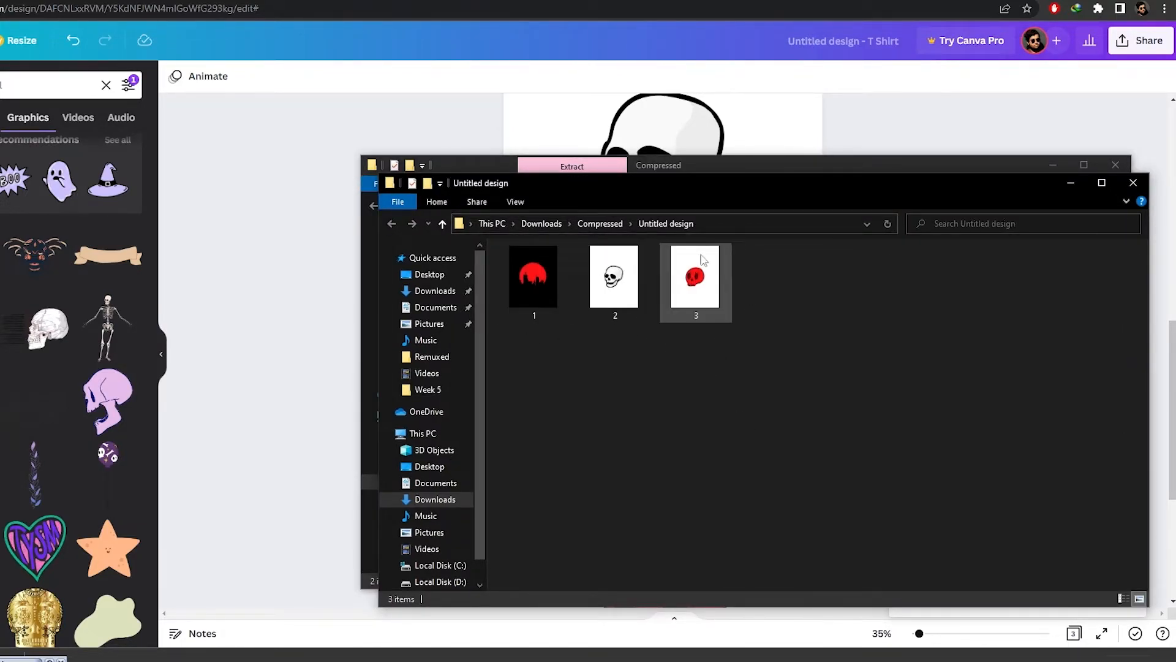
Open remove.bg in a new browser tab.
key("ctrl+t")
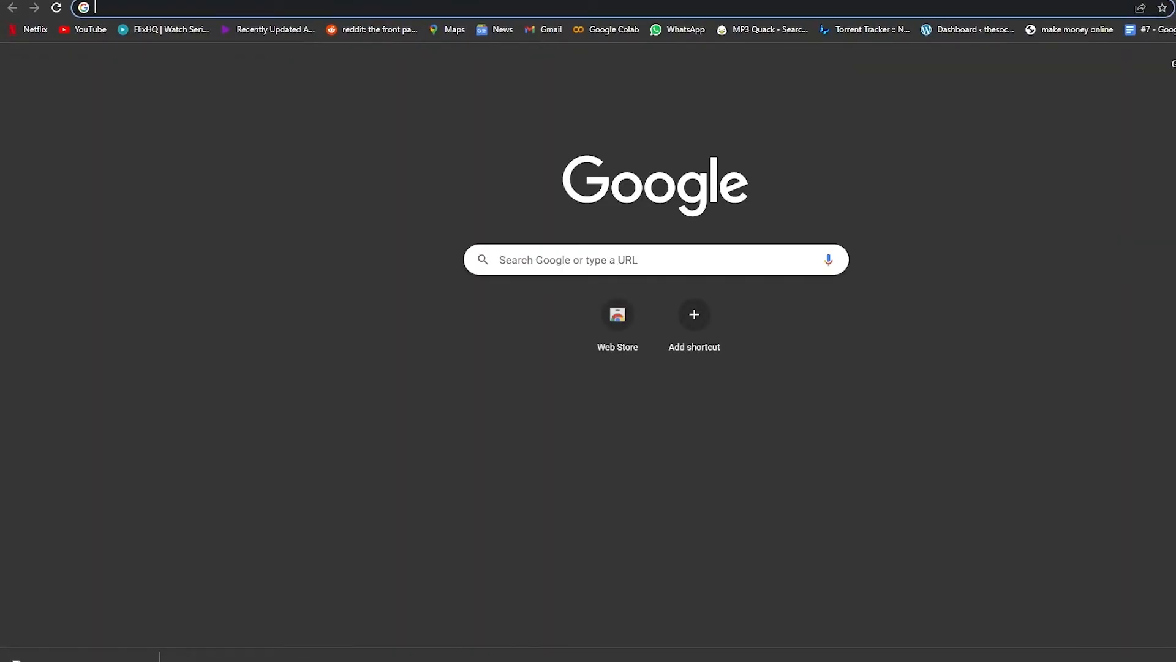
type("r")
key("BackSpace")
key("BackSpace")
type("back")
key("Down")
key("Return")
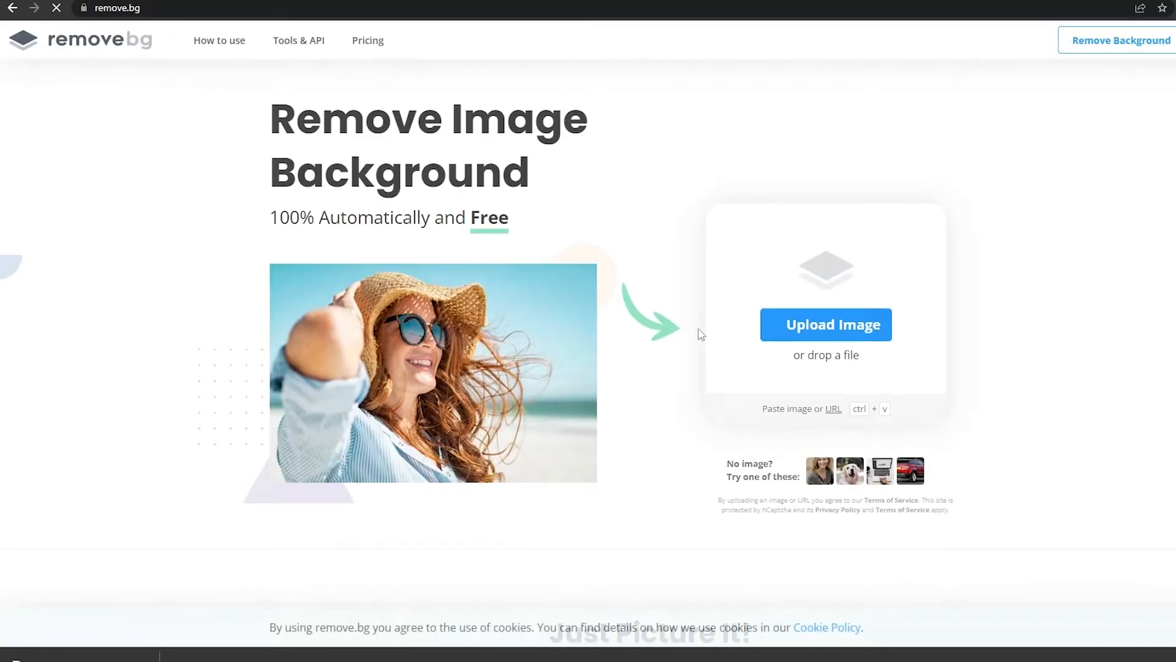
Upload image 2, the white skull page, to remove its background.
left_click(779, 322)
left_click(645, 397)
left_click(231, 88)
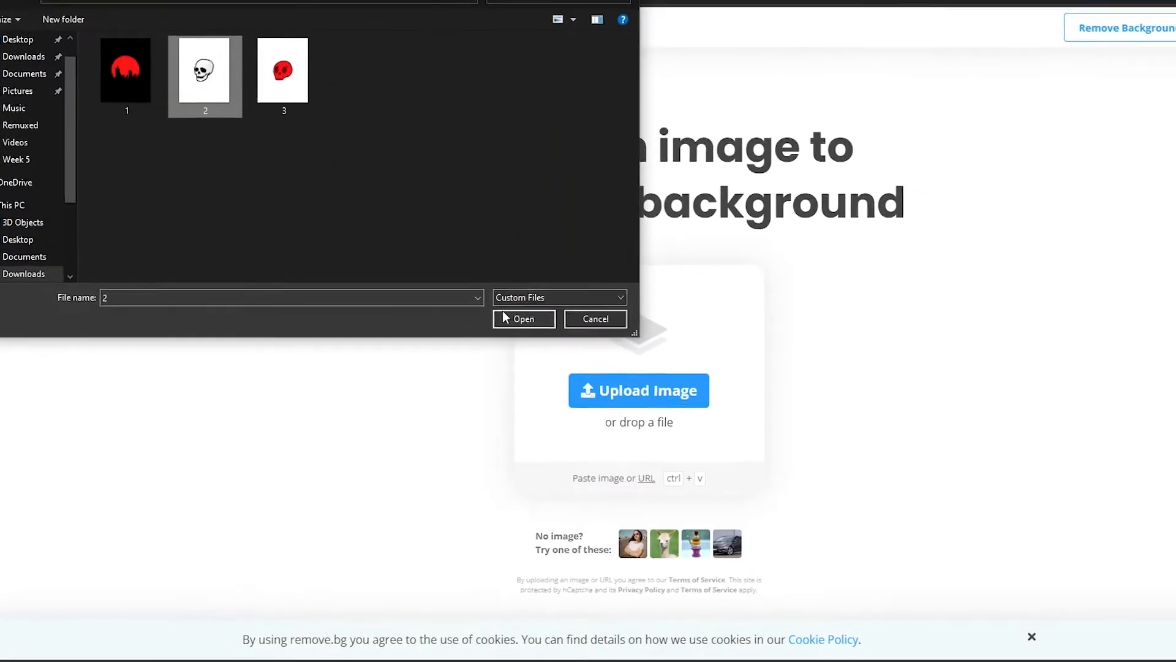
left_click(525, 318)
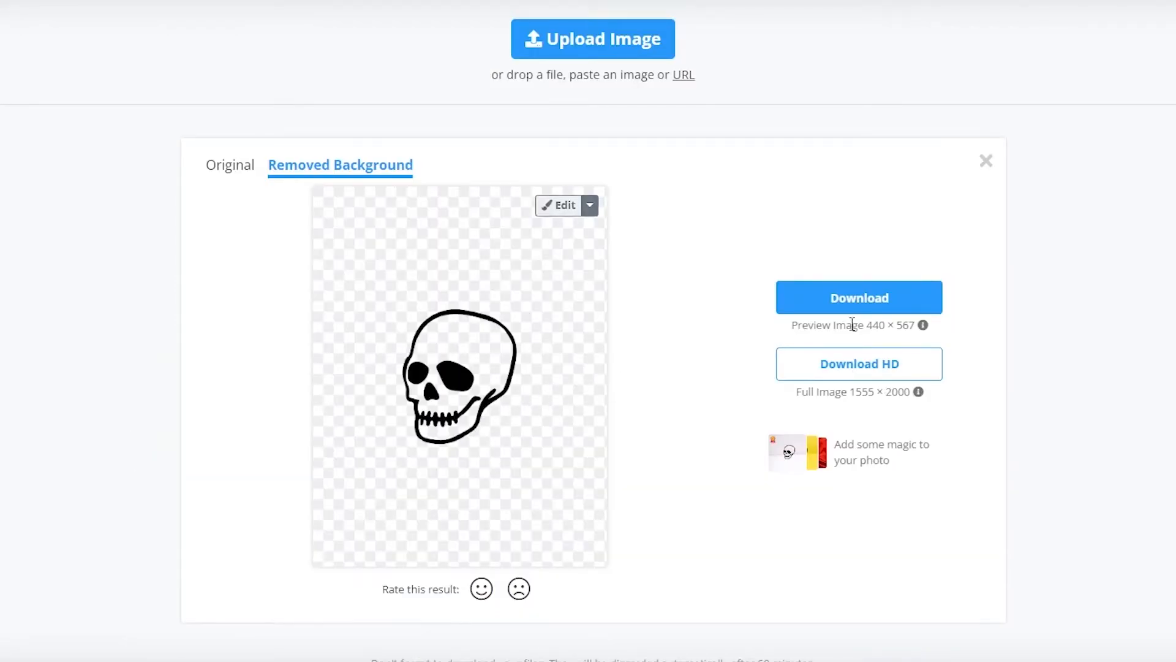
Open the cutout editor and brush over the skull's interior in Erase / Restore mode.
left_click(567, 211)
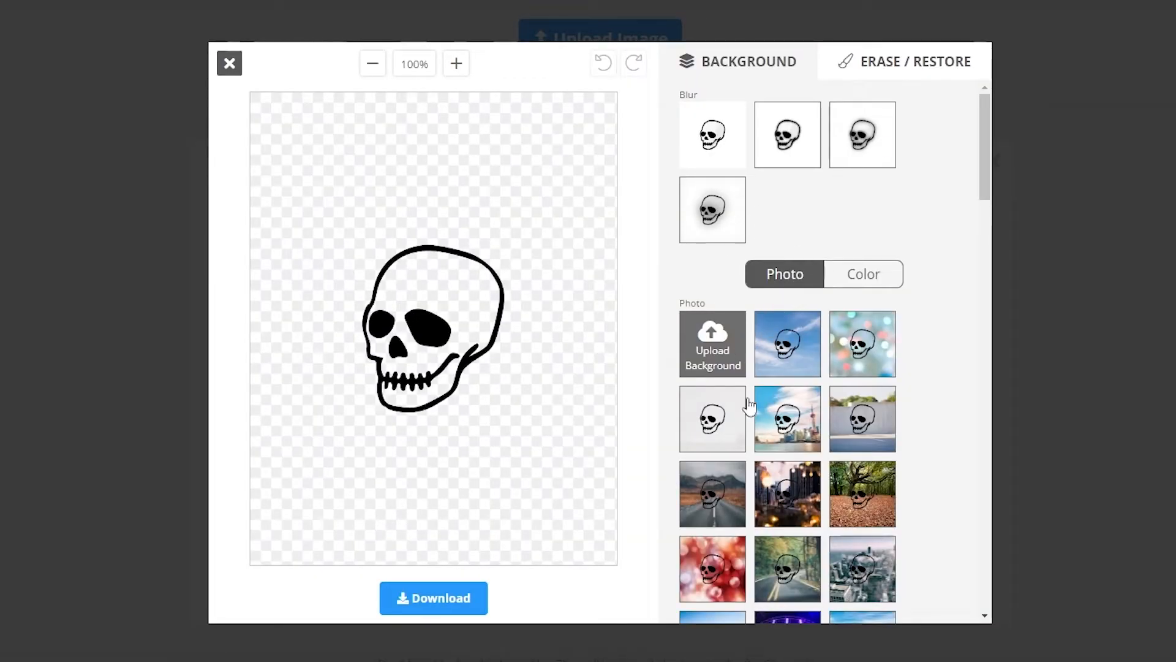
left_click(881, 67)
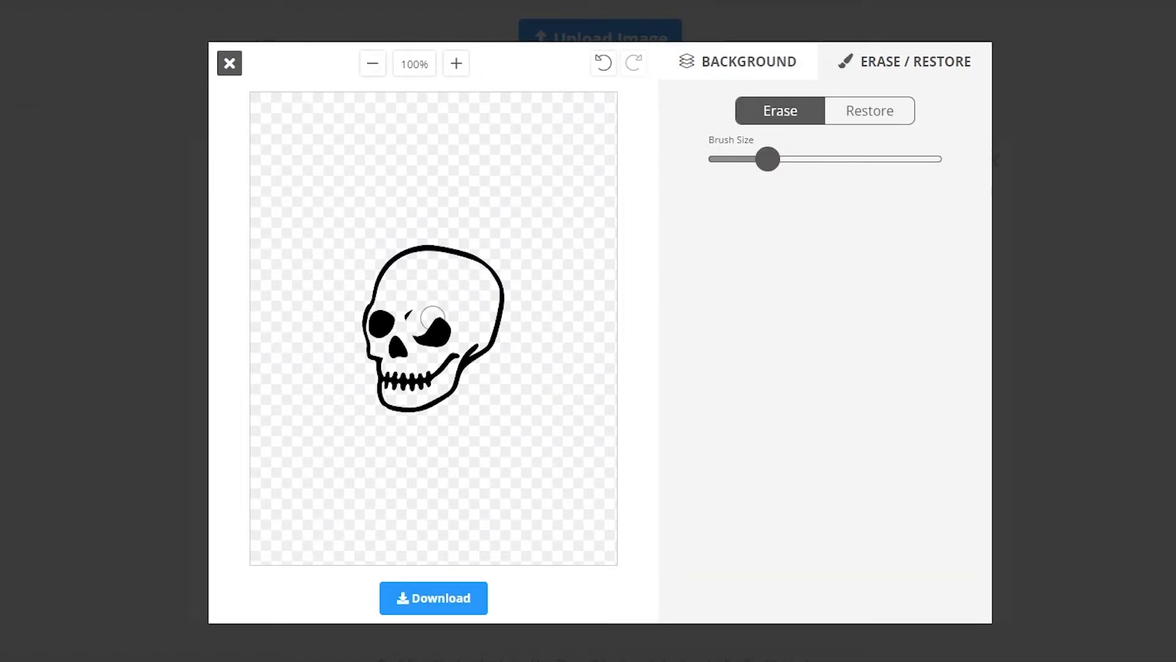
left_click_drag(433, 318, 436, 320)
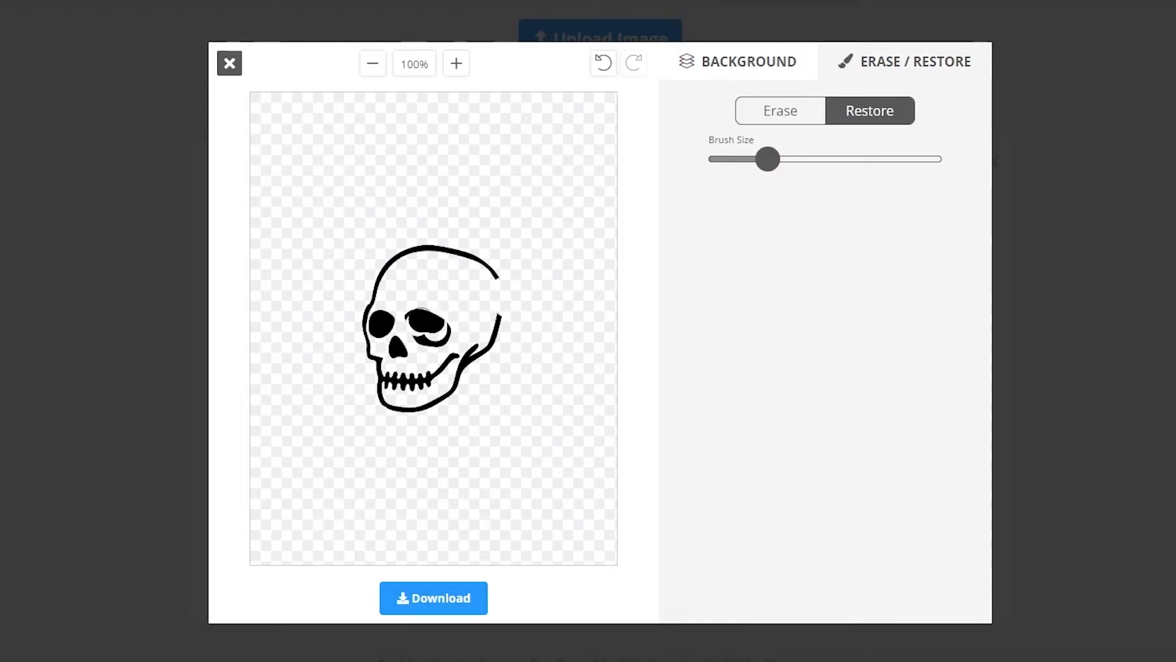
mouse_move(408, 318)
left_mouse_down()
mouse_move(455, 313)
mouse_move(460, 333)
mouse_move(432, 387)
mouse_move(442, 378)
mouse_move(395, 391)
left_mouse_up()
mouse_move(451, 331)
left_mouse_down()
mouse_move(464, 295)
mouse_move(416, 290)
mouse_move(384, 314)
mouse_move(371, 307)
mouse_move(397, 271)
mouse_move(431, 256)
mouse_move(490, 285)
mouse_move(493, 299)
mouse_move(428, 272)
mouse_move(391, 287)
mouse_move(444, 278)
mouse_move(457, 311)
mouse_move(429, 340)
mouse_move(460, 247)
mouse_move(485, 258)
mouse_move(495, 290)
mouse_move(492, 333)
mouse_move(454, 392)
mouse_move(397, 411)
mouse_move(383, 406)
mouse_move(364, 296)
left_mouse_up()
Zoom in and restore the skull's white interior using a smaller Restore brush.
left_click(456, 63)
left_click(456, 63)
left_click(455, 63)
left_click(456, 63)
left_click(456, 63)
left_click(456, 64)
left_click(756, 118)
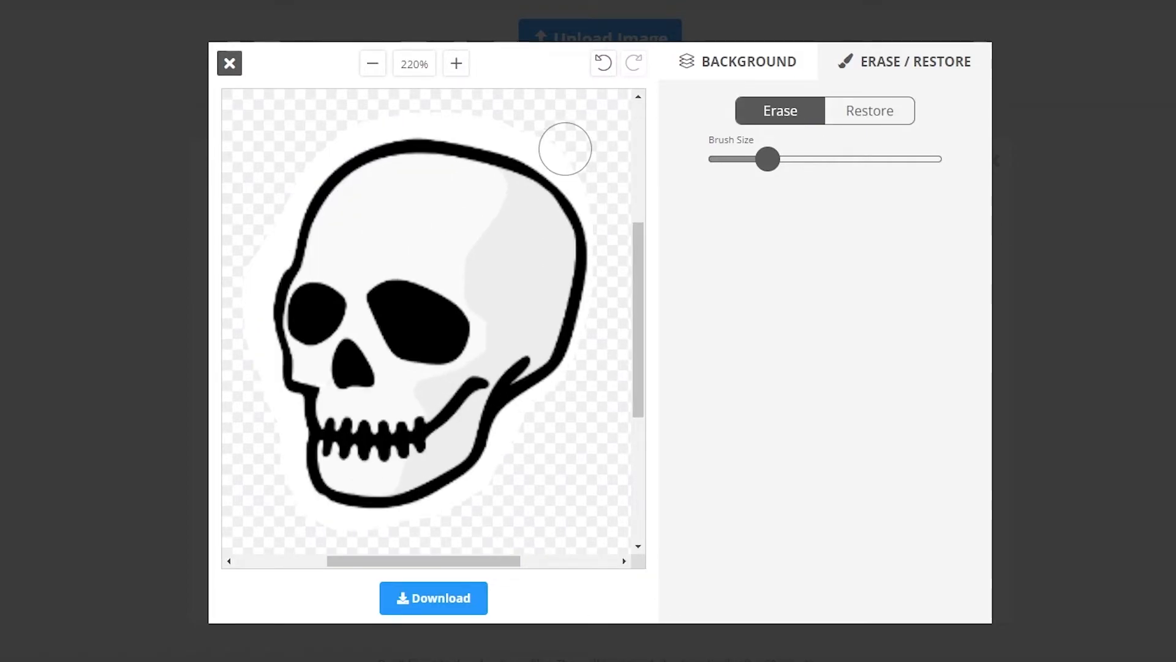
left_click_drag(564, 149, 495, 118)
left_click_drag(768, 159, 719, 159)
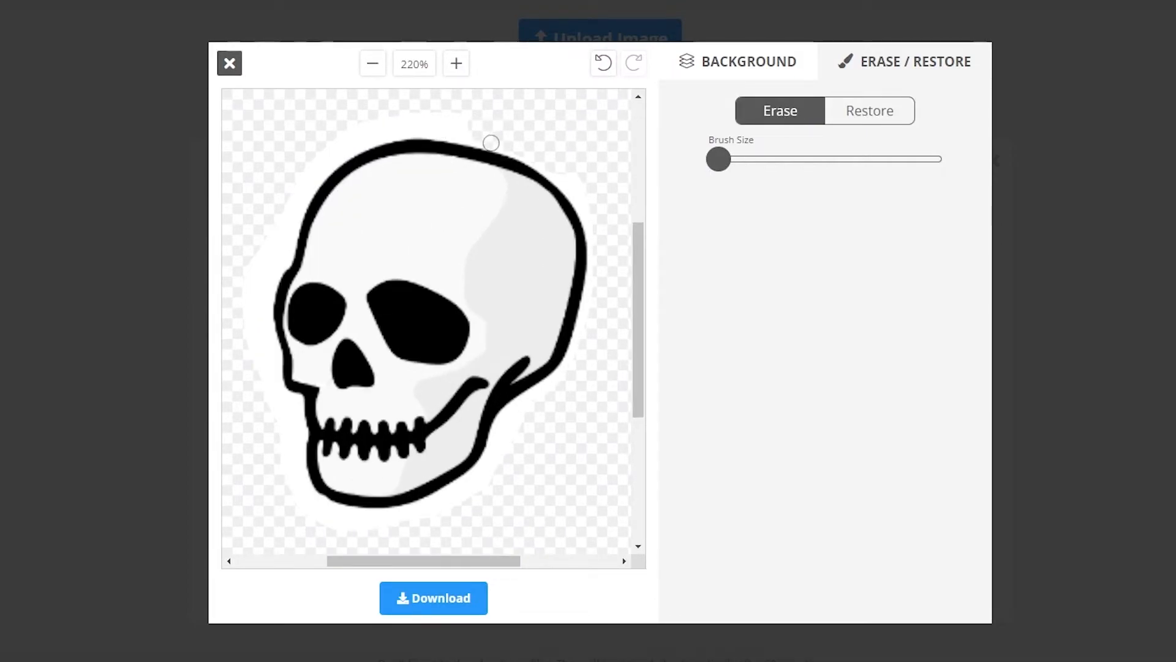
mouse_move(490, 143)
left_mouse_down()
mouse_move(451, 124)
mouse_move(386, 131)
mouse_move(312, 184)
left_mouse_up()
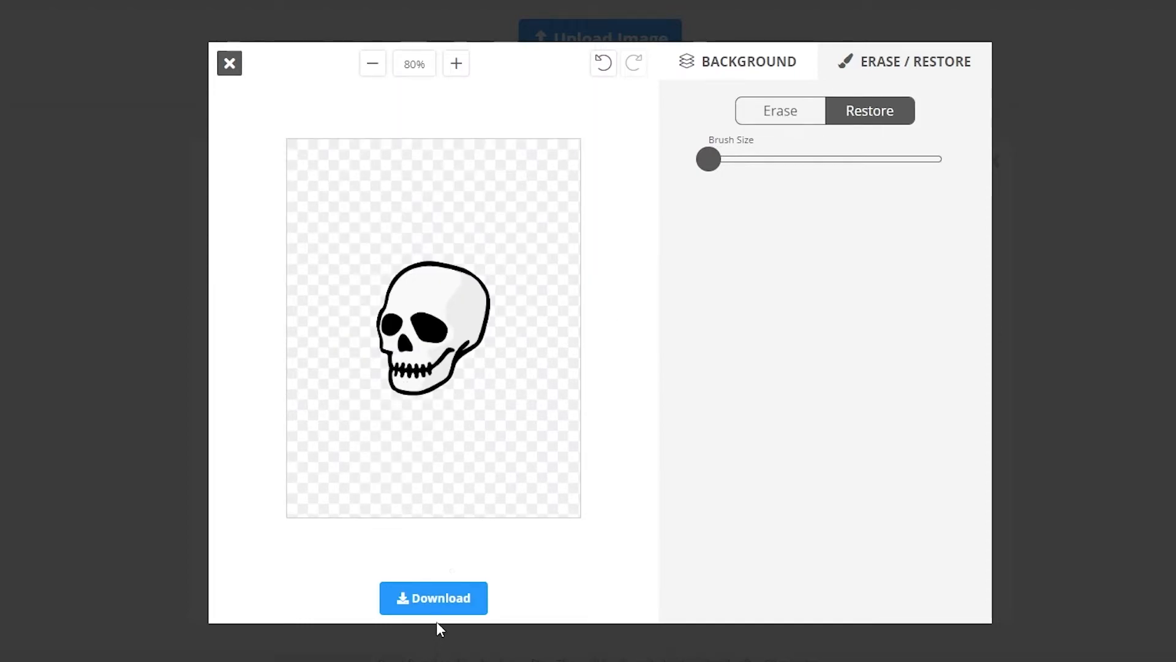
Download the edited skull image into the Saved Pictures folder.
left_click(439, 609)
left_click(610, 367)
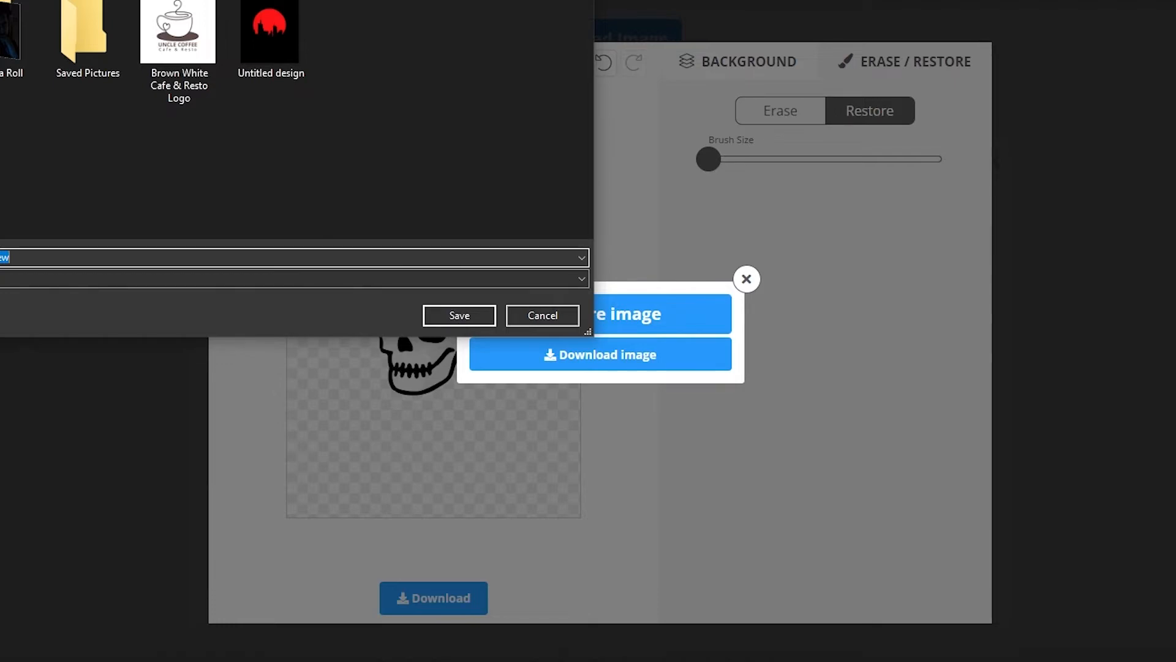
double_click(83, 46)
left_click(460, 315)
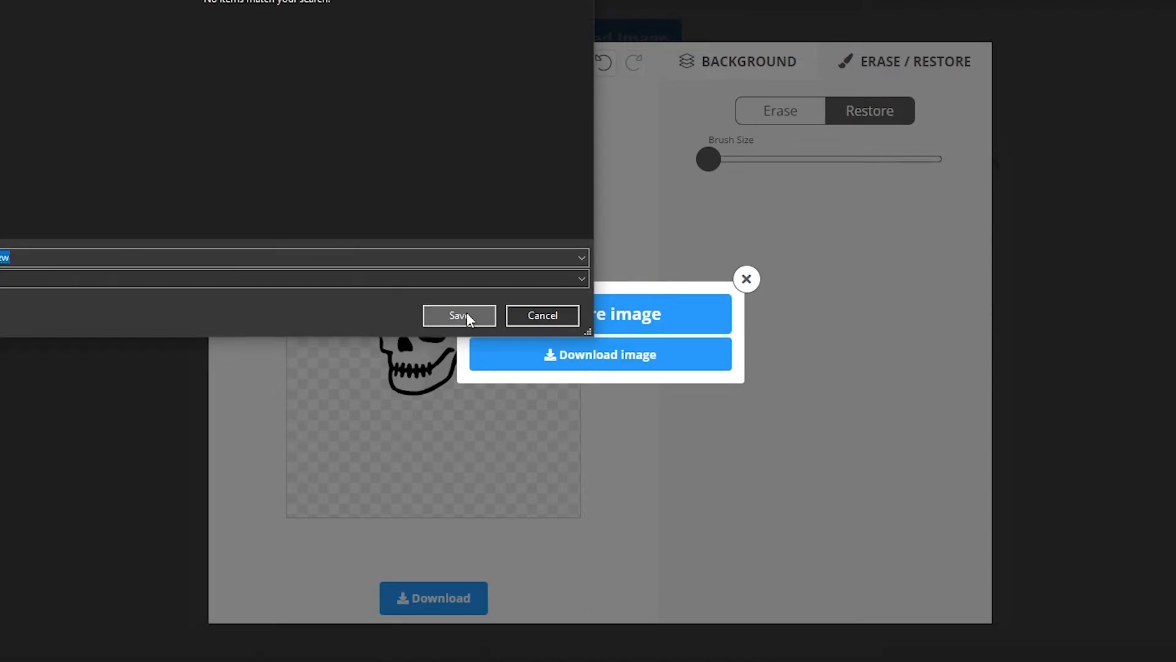
Upload image 3, the red skull, and download its background-free version.
left_click(230, 63)
left_click(570, 39)
double_click(174, 32)
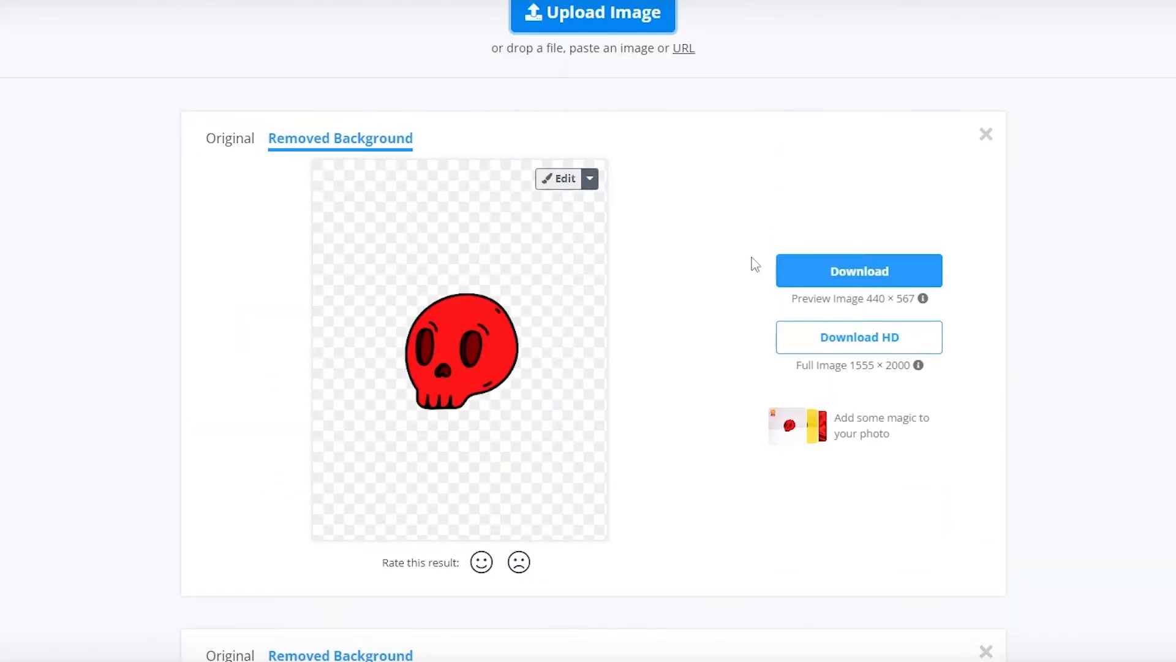
left_click(862, 270)
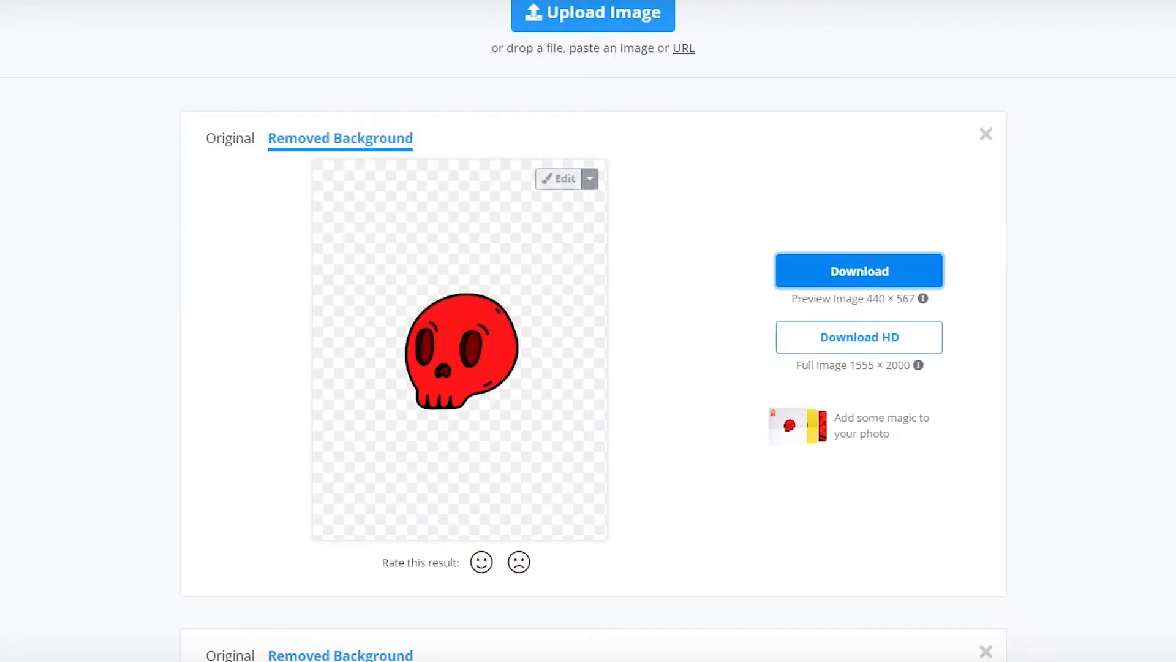
left_click(555, 20)
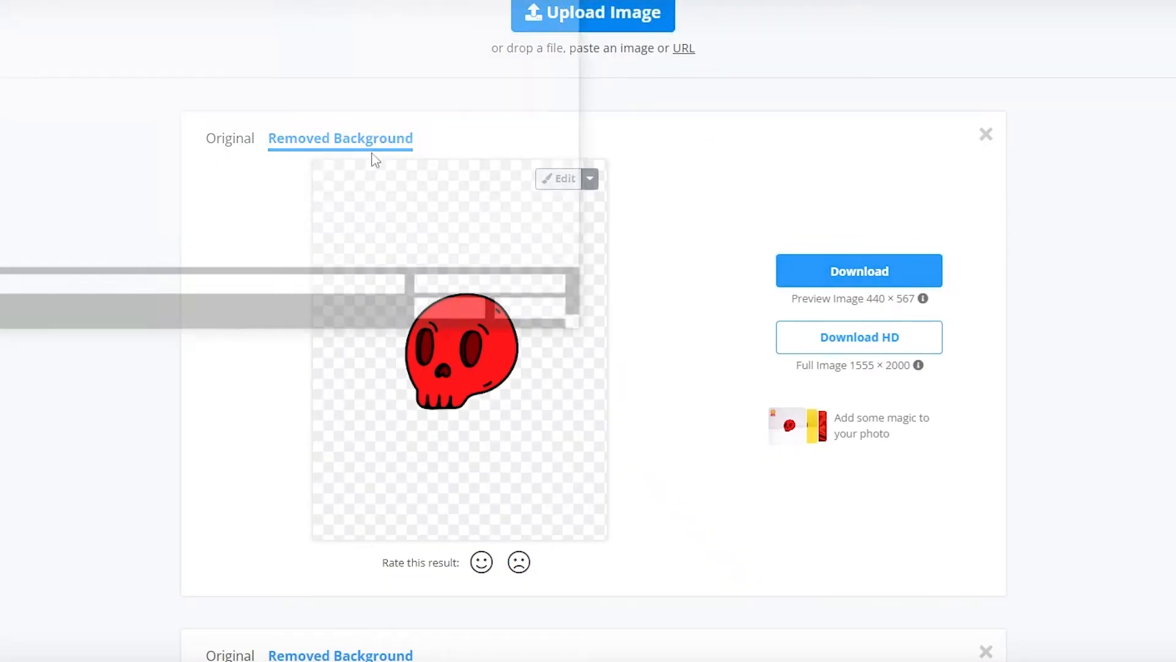
double_click(8, 37)
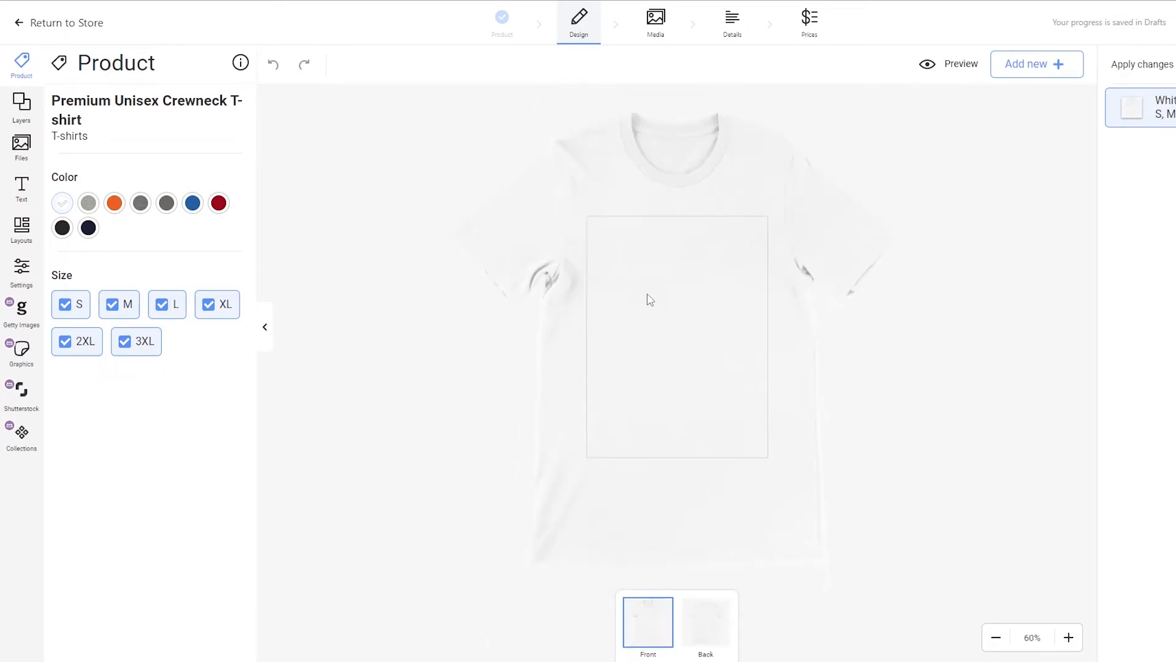
Add black as a T-shirt color and remove the 2XL and 3XL sizes.
left_click(62, 229)
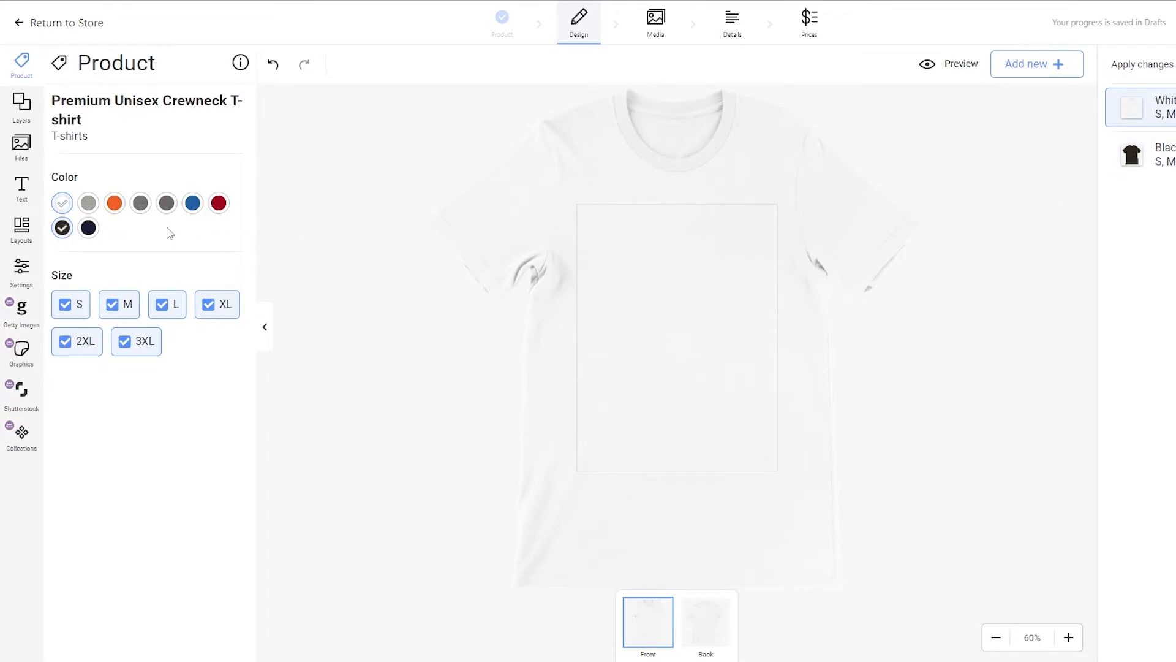
left_click(125, 345)
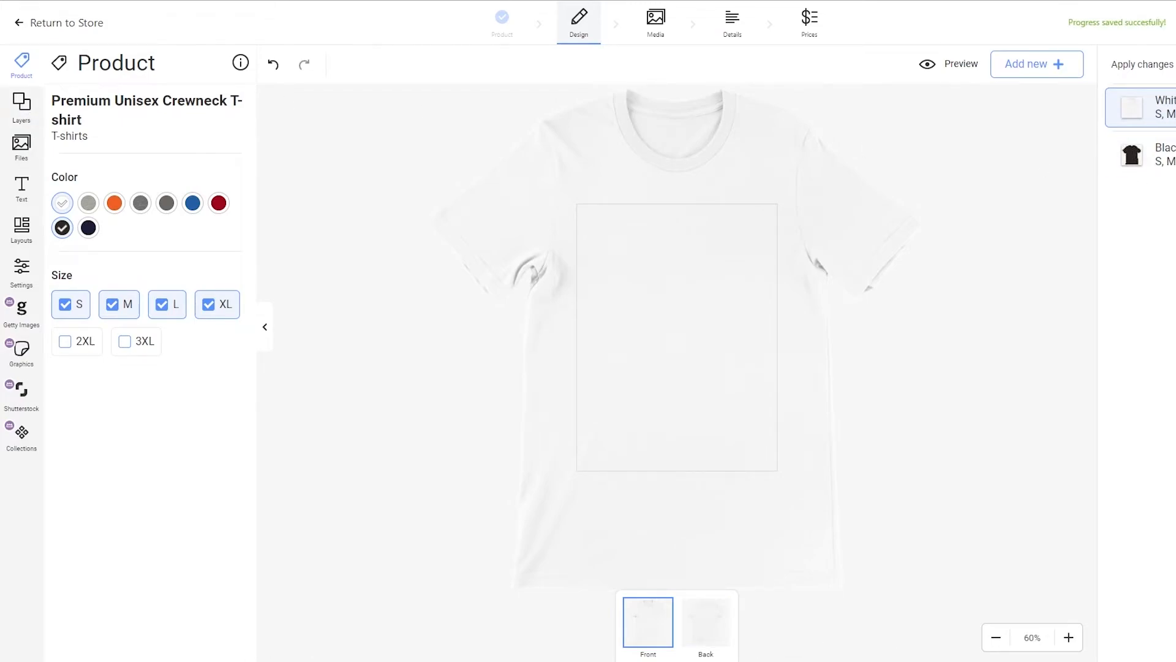
Upload the background-removed skull images from the downloads folder to the product designer's files.
left_click(476, 631)
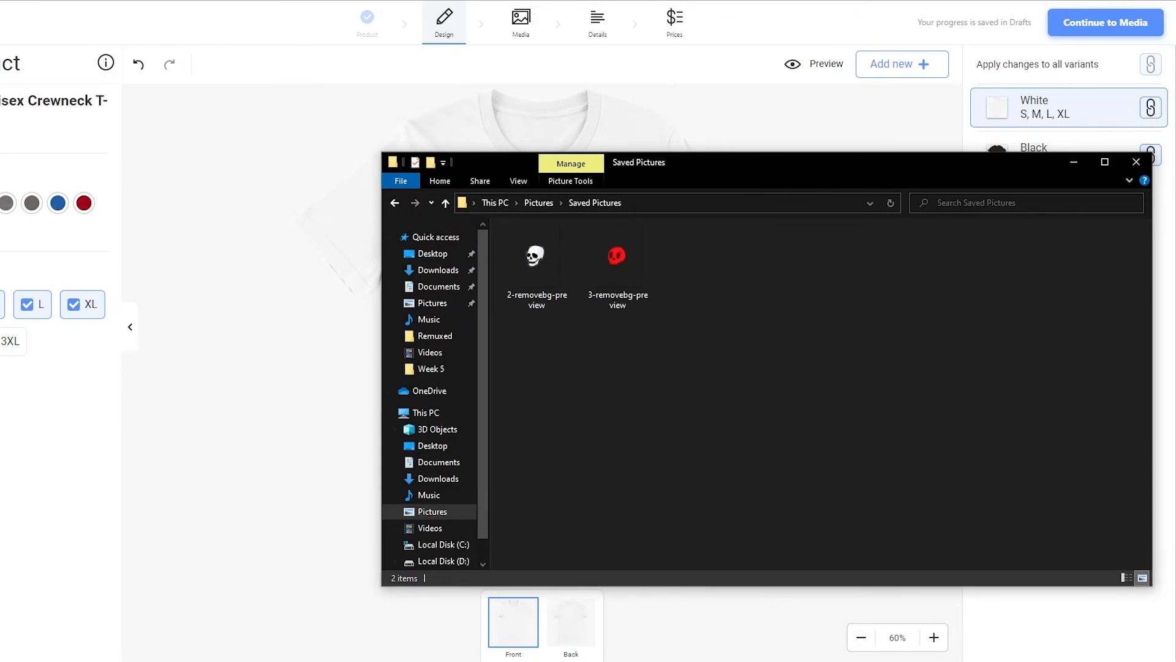
left_click(978, 72)
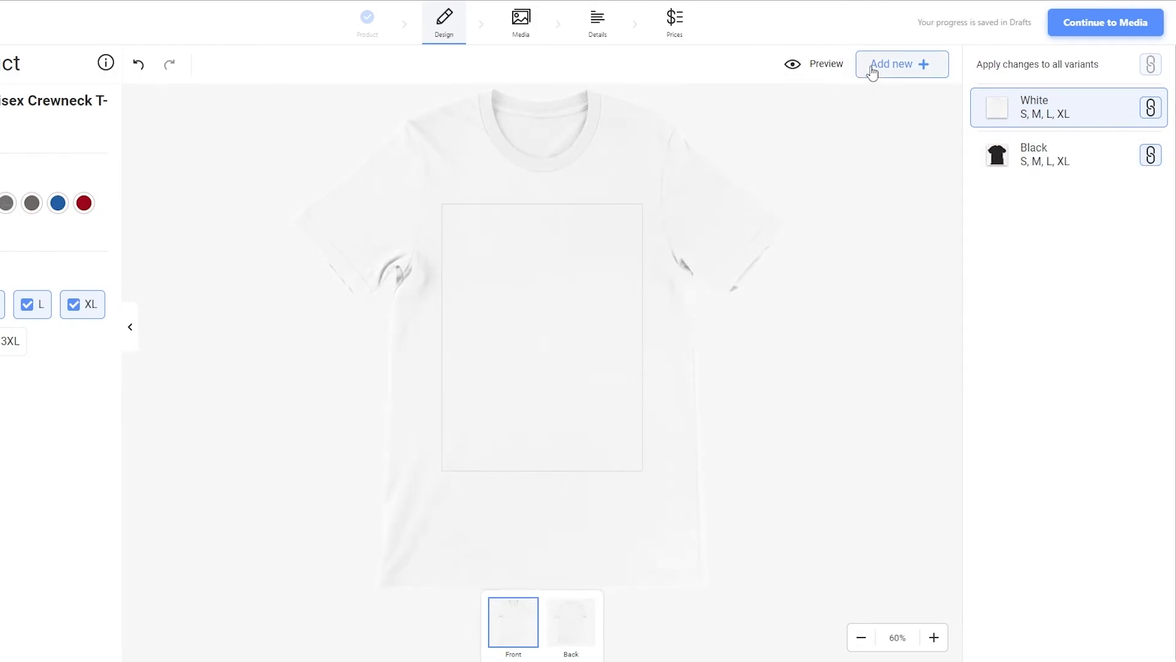
left_click(869, 73)
left_click(896, 111)
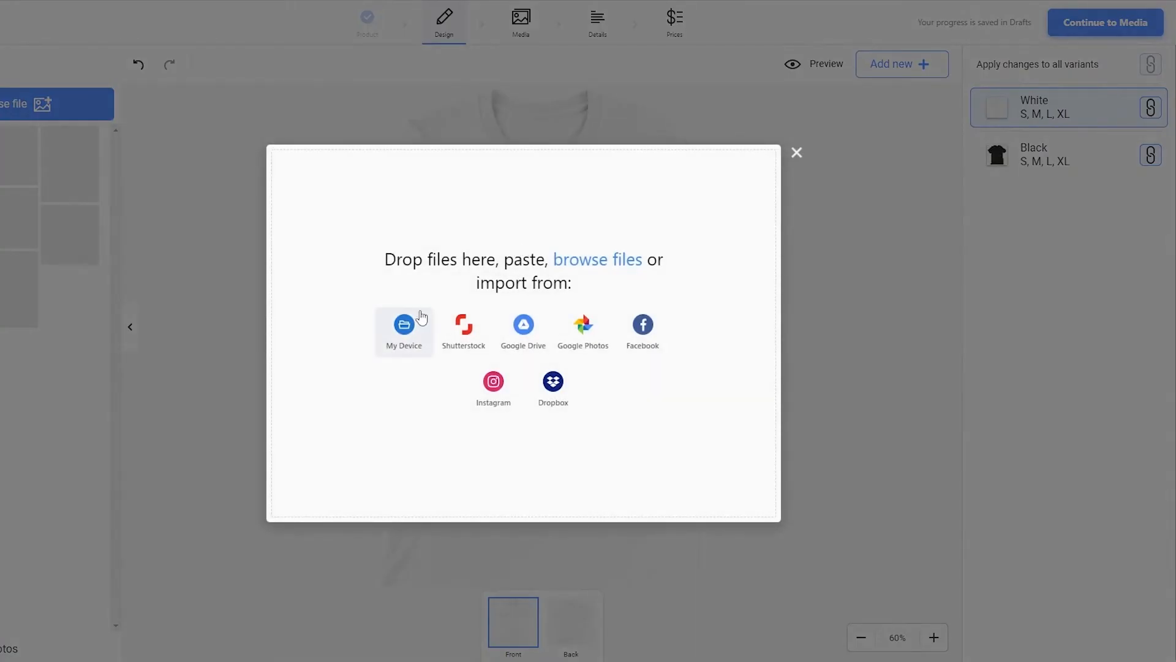
left_click(395, 334)
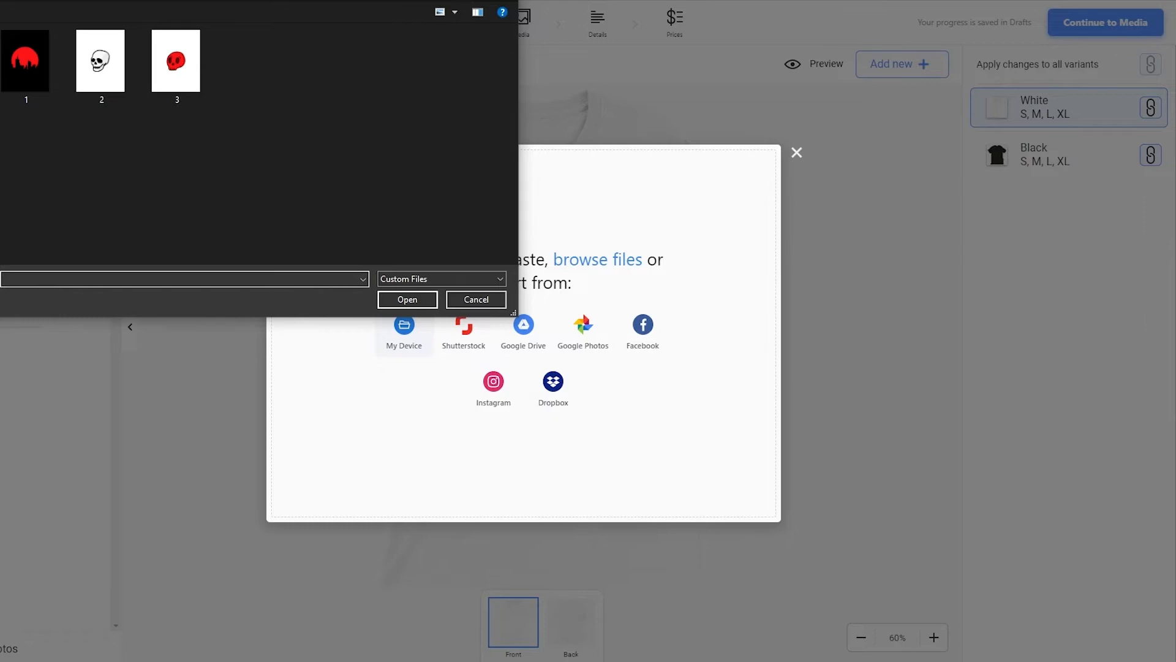
double_click(134, 63)
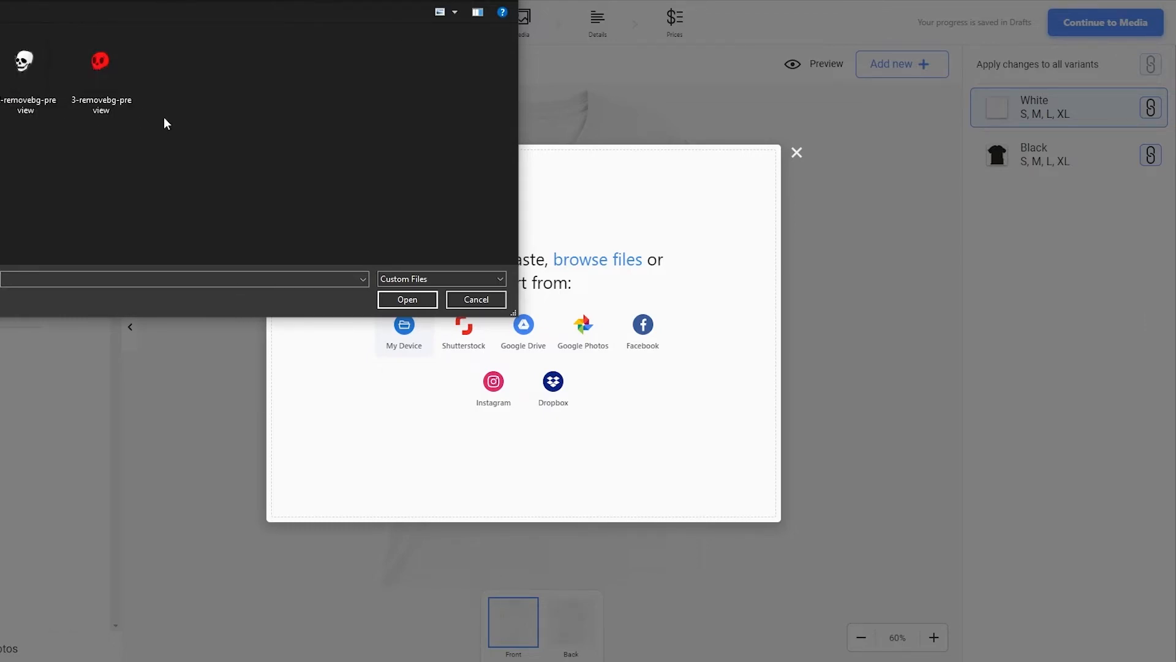
left_click_drag(163, 123, 13, 43)
left_click(405, 299)
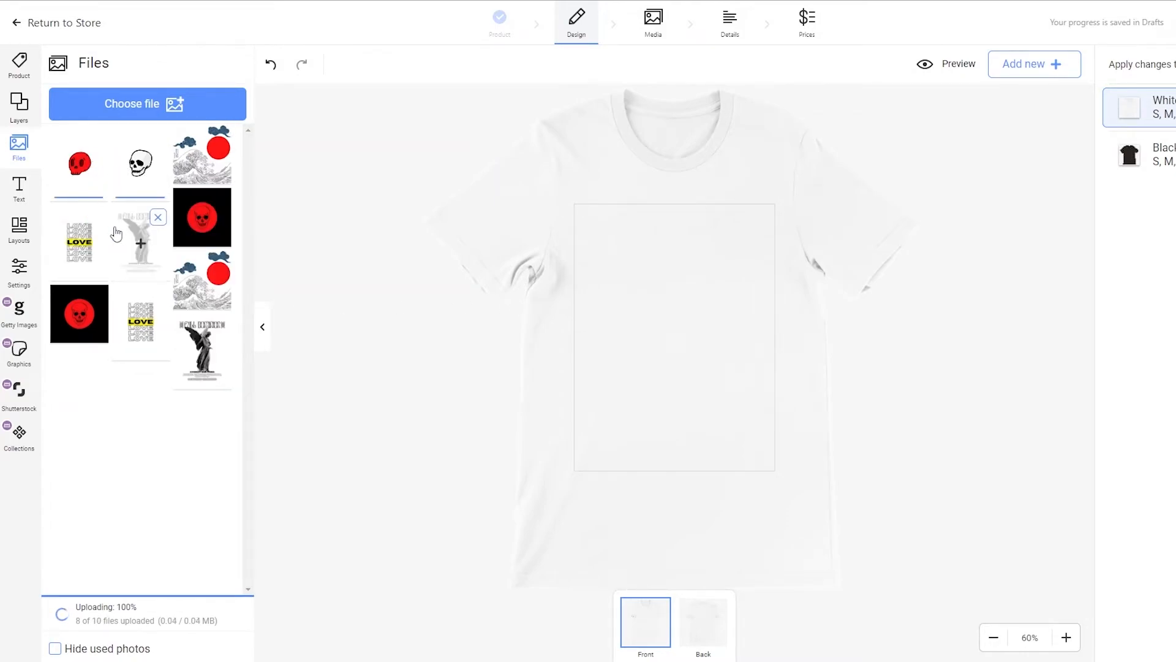
Place the black-outline skull on the T-shirt front and unlink the White and Black variants from shared changes.
left_click(144, 169)
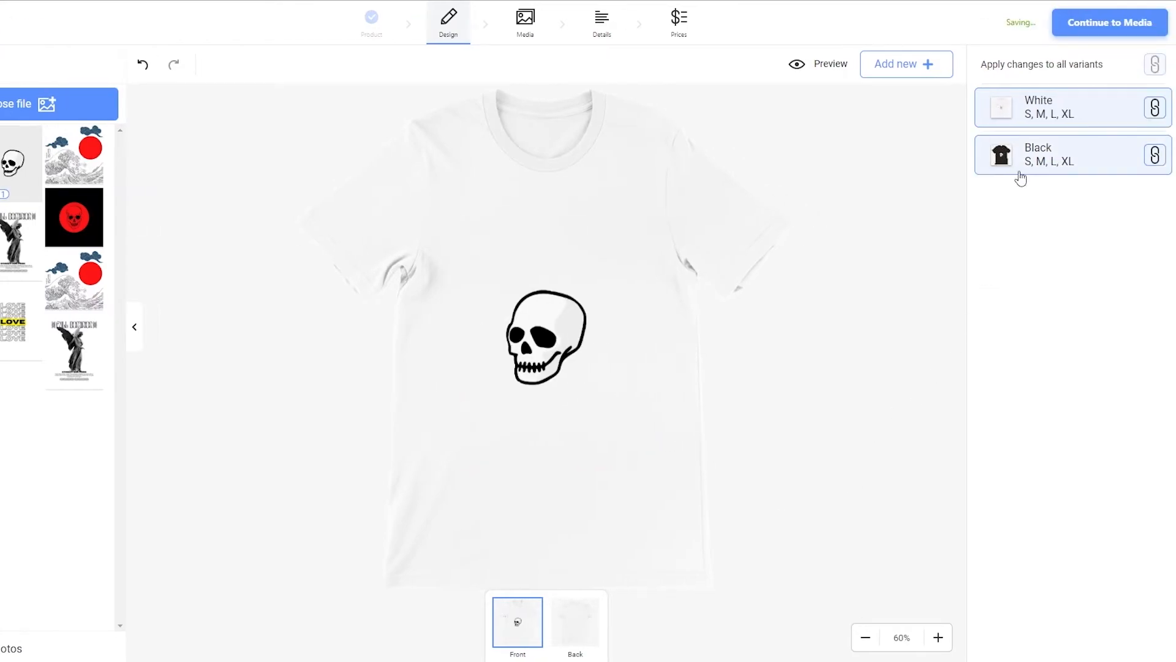
left_click(1162, 160)
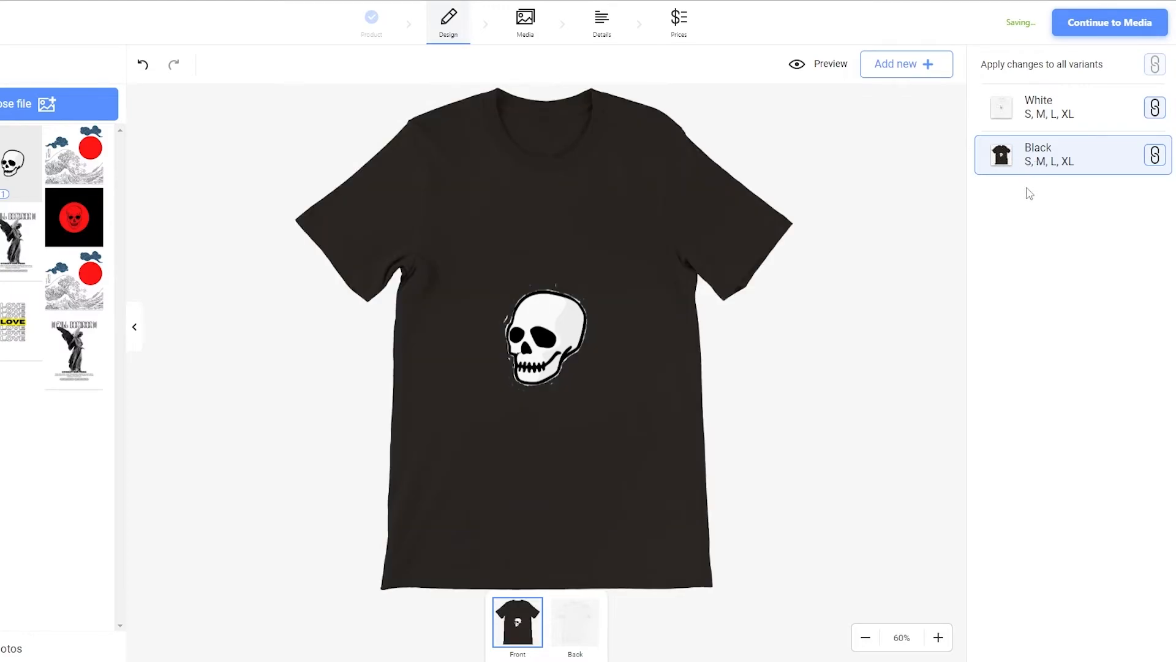
left_click(1155, 157)
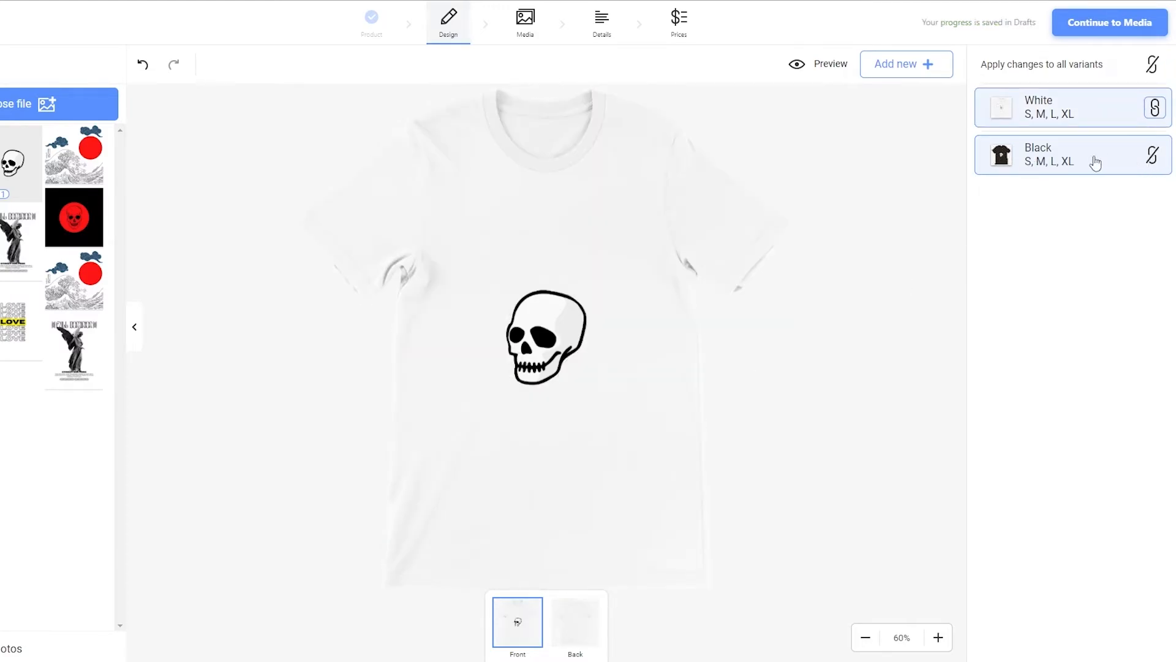
left_click(1155, 107)
Place the red skull design on the Black variant's front instead of the outline skull.
left_click(1058, 159)
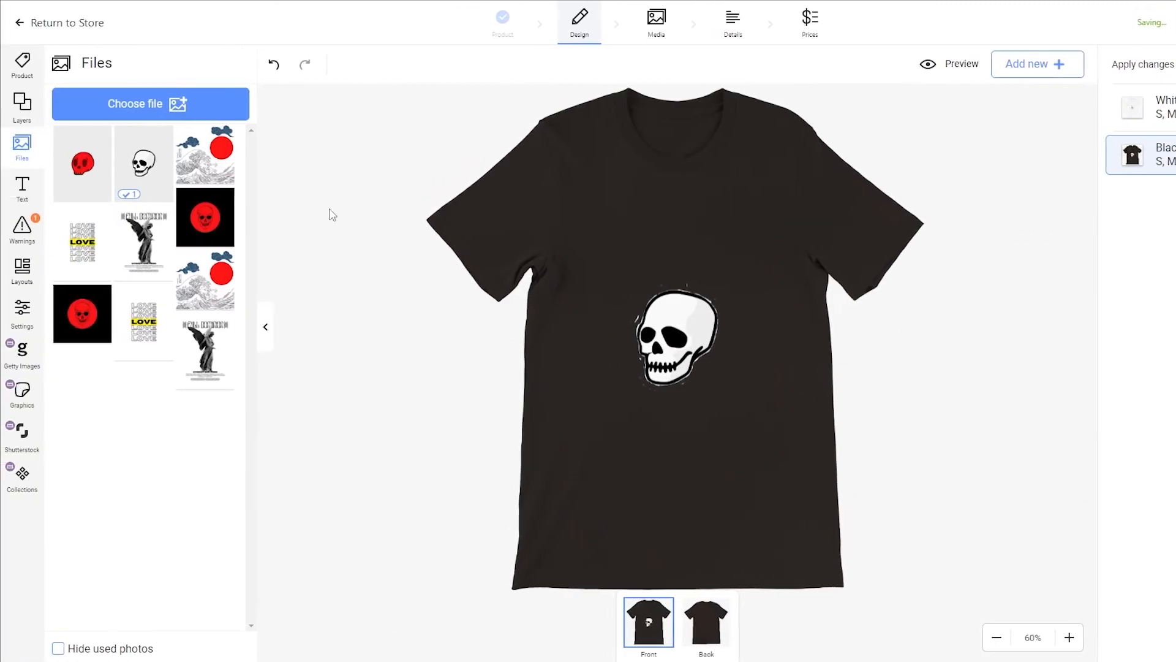
left_click(82, 163)
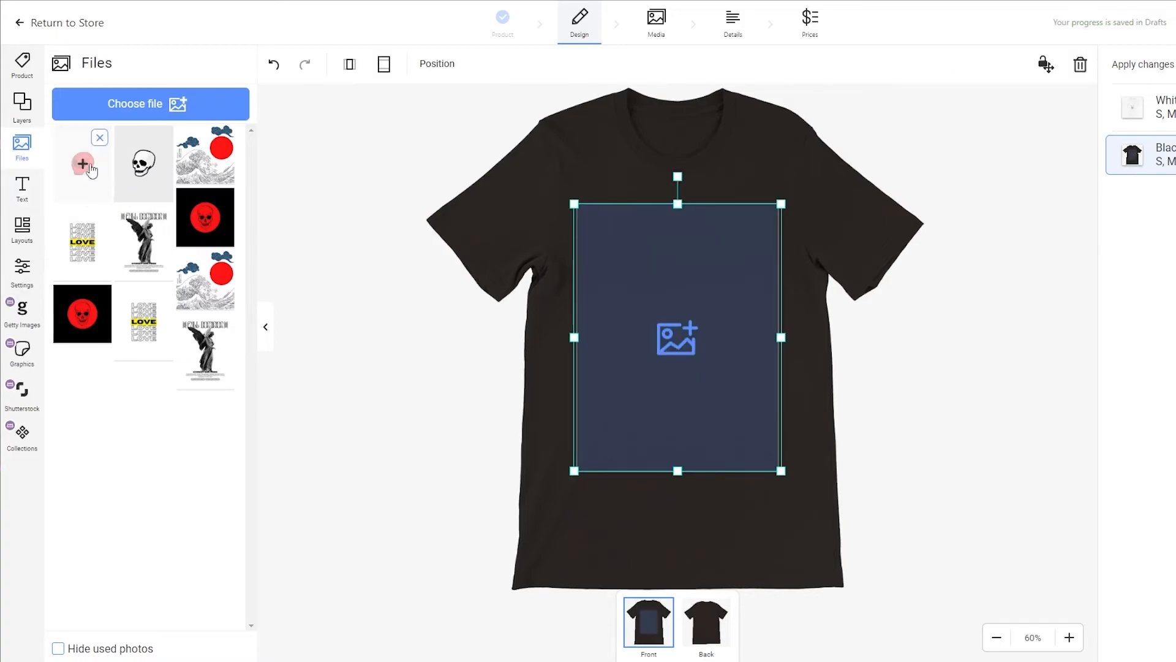
left_click(877, 342)
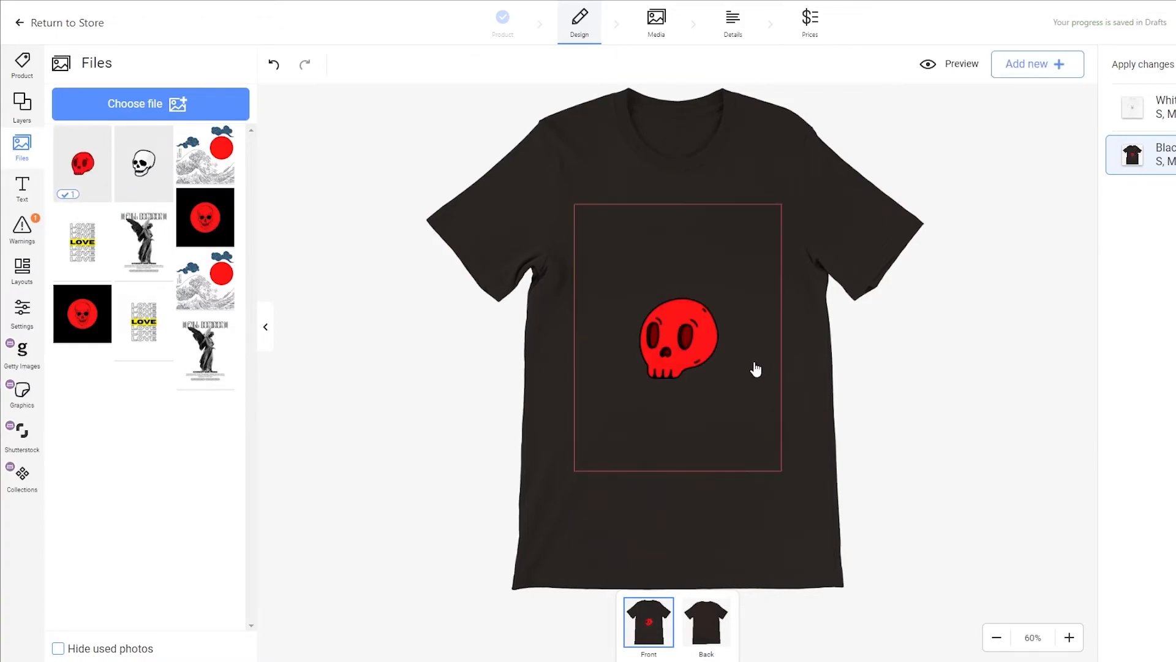
left_click(1166, 122)
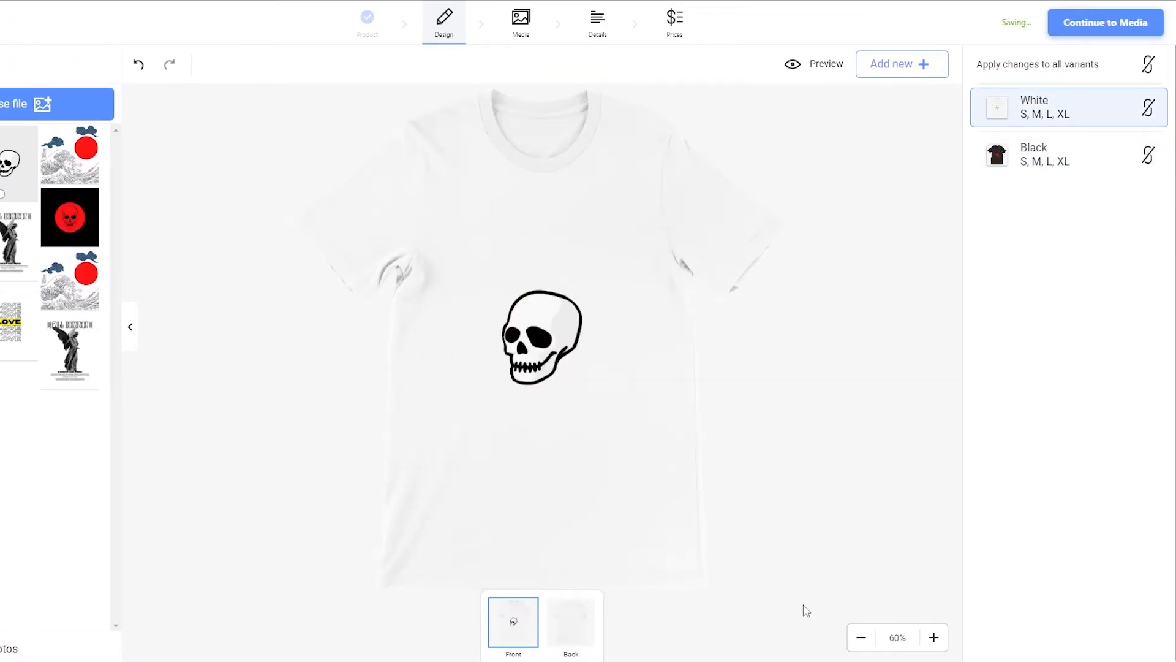
Continue to Media and select the third, fifth and sixth mockup styles in addition to the flat front mockup.
left_click(1077, 27)
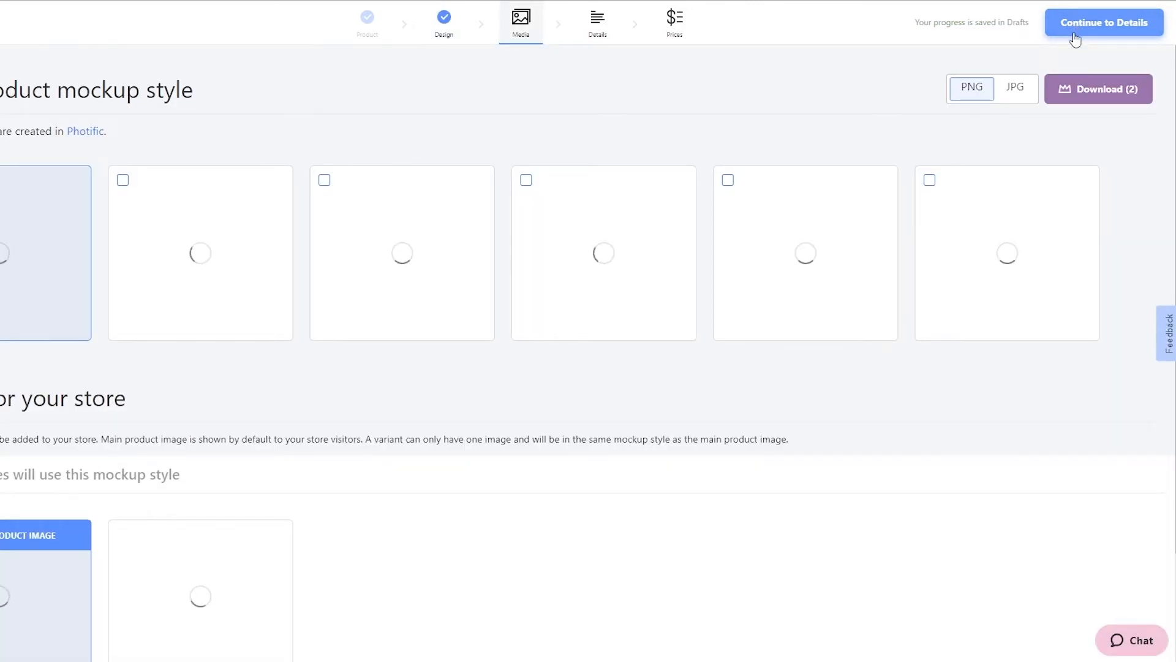
scroll(233, 380, "down", 2)
scroll(390, 439, "up", 2)
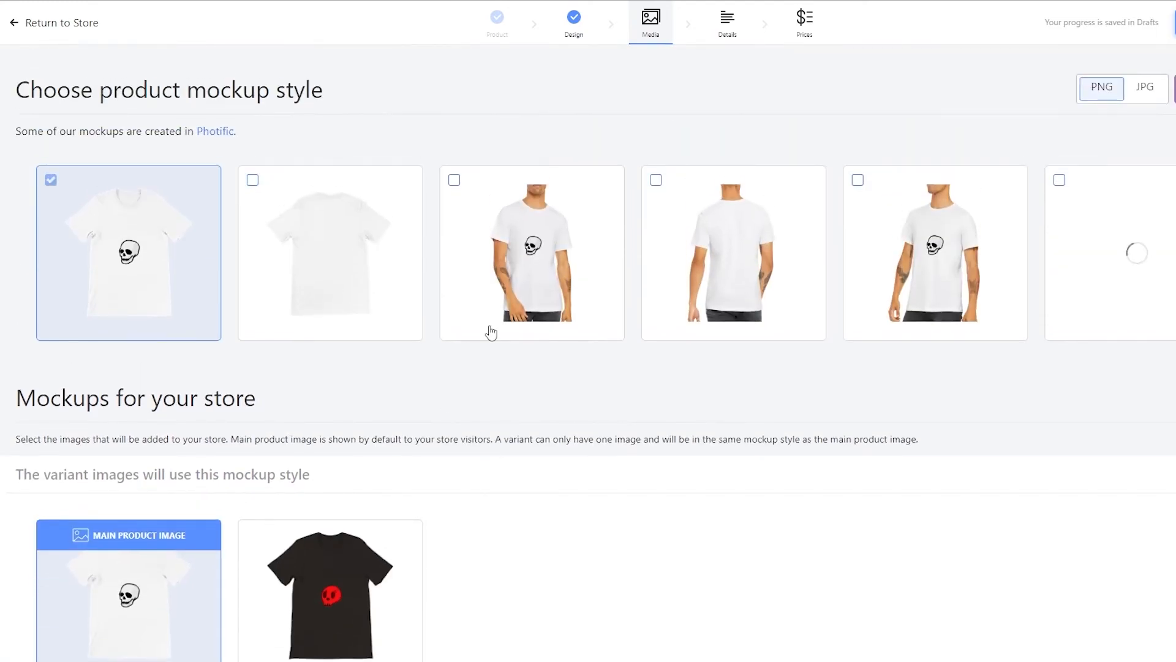
left_click(459, 189)
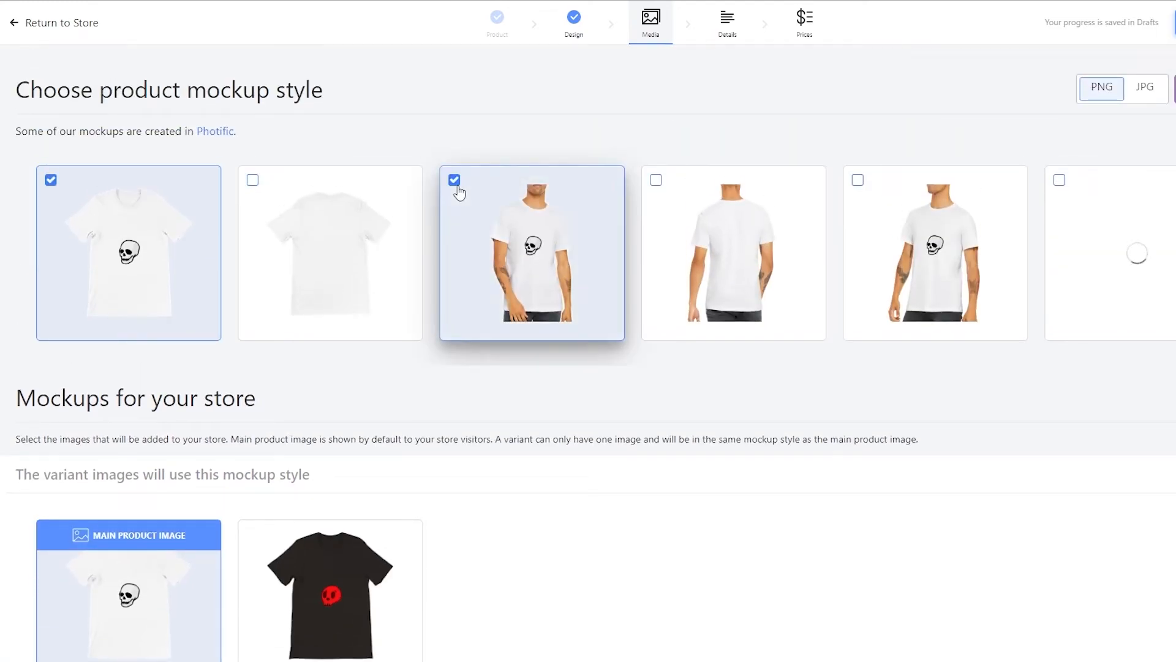
left_click(858, 183)
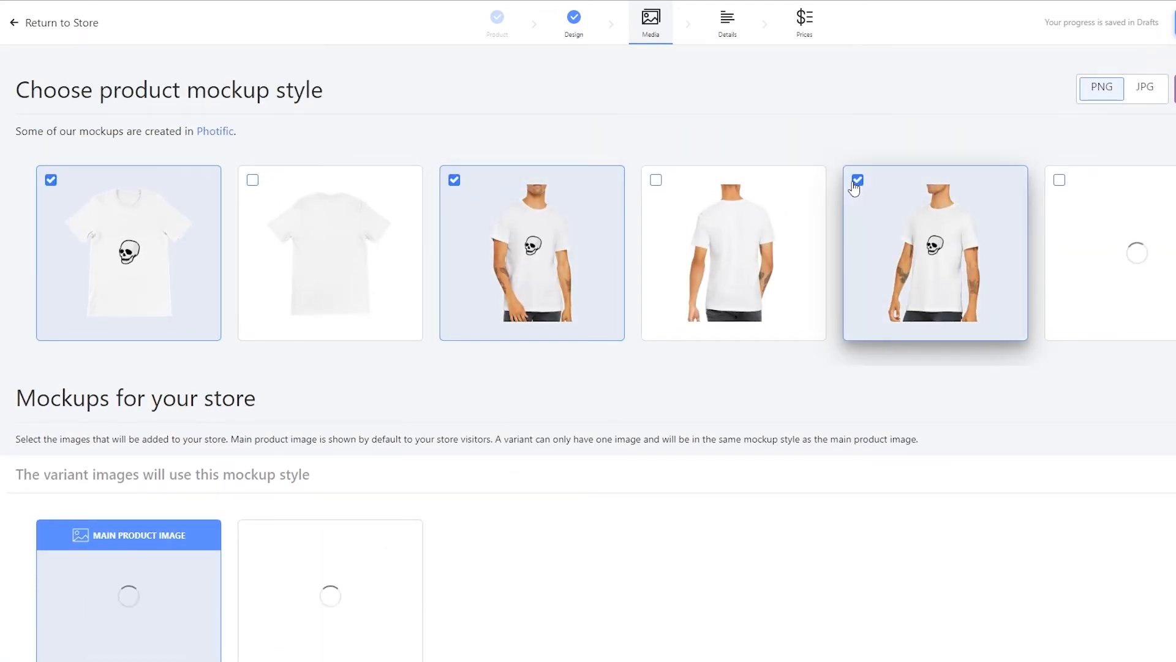
left_click(1061, 182)
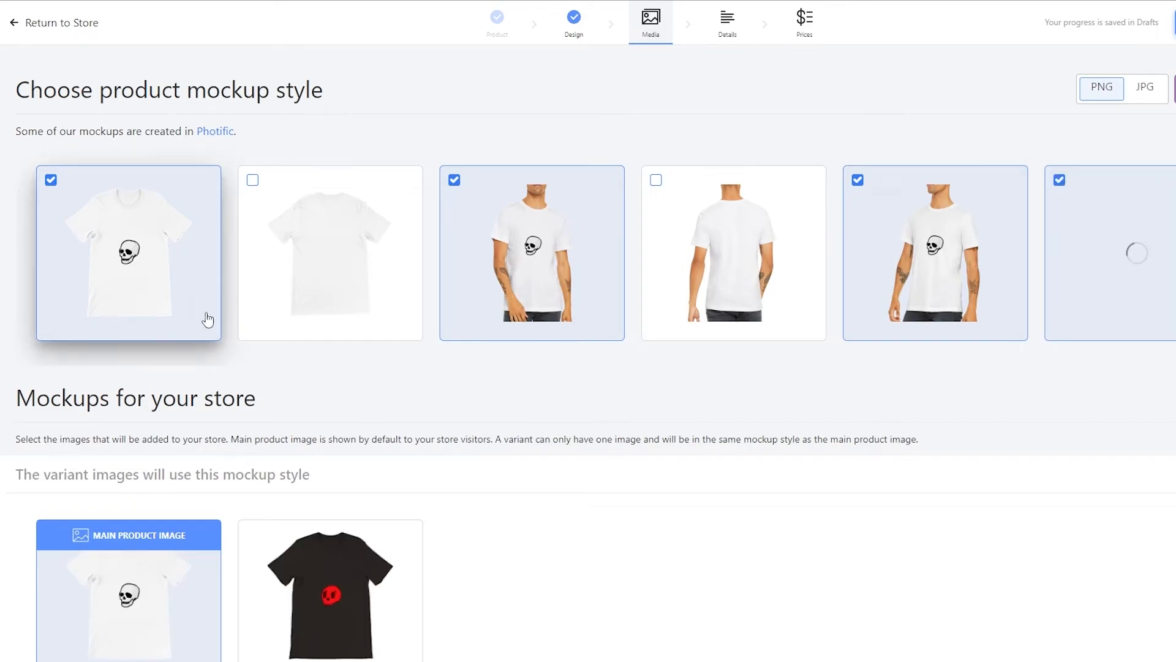
scroll(800, 399, "down", 12)
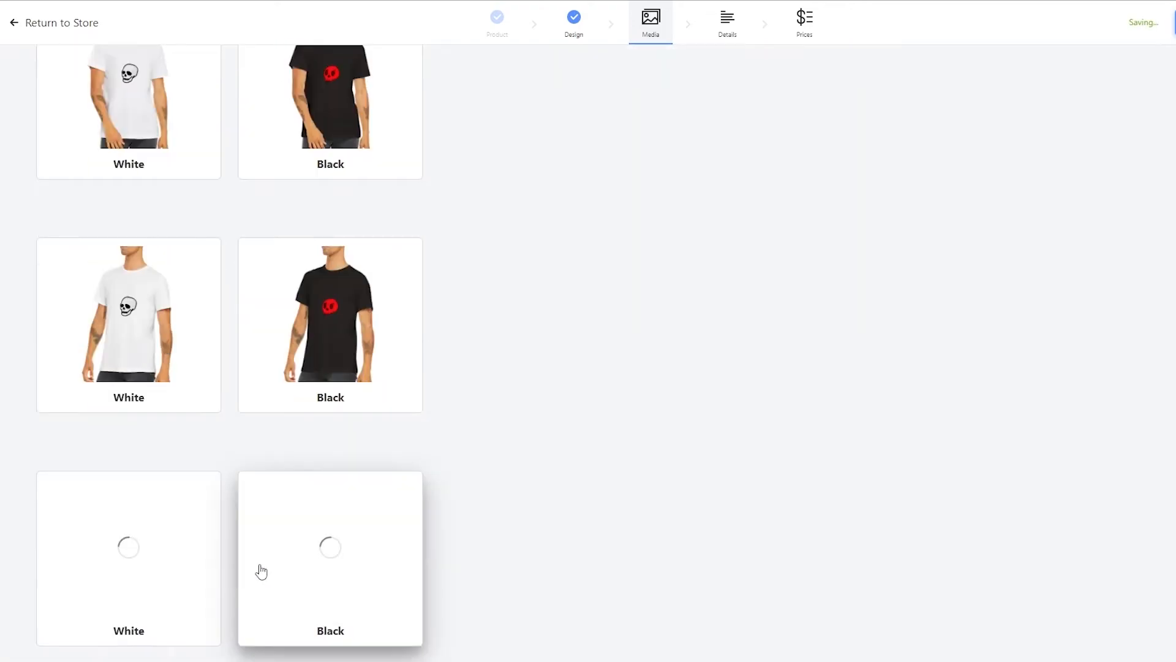
scroll(365, 549, "up", 10)
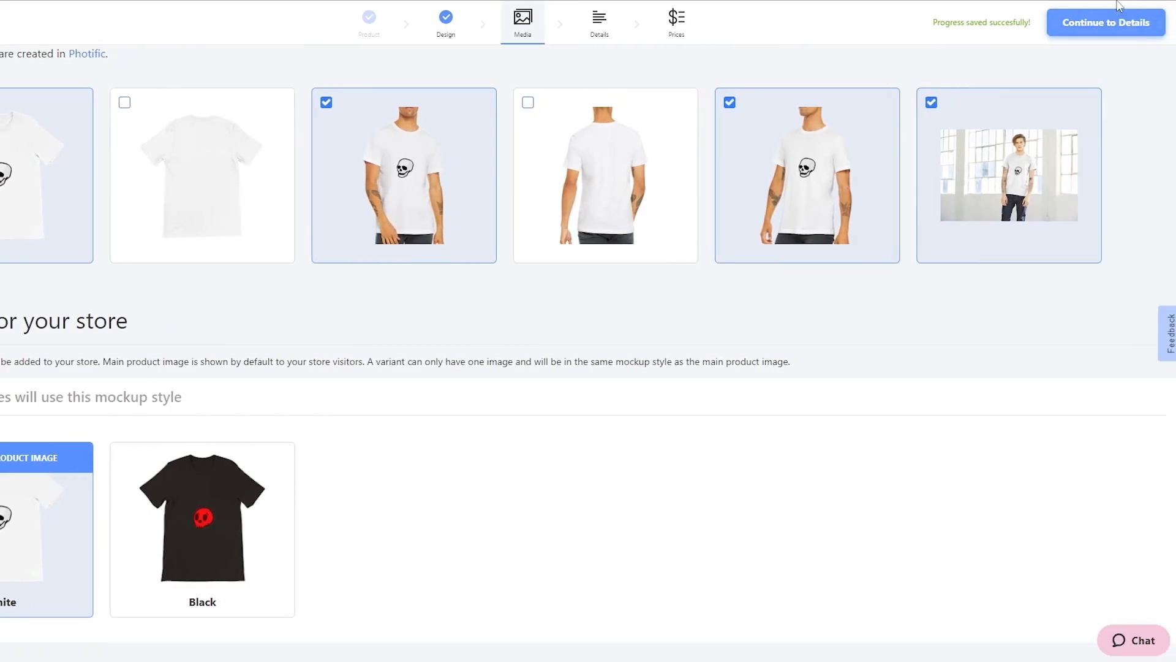
Proceed through Details and Prices with the default title, description and retail prices, then publish the product, retrying once.
left_click(1112, 24)
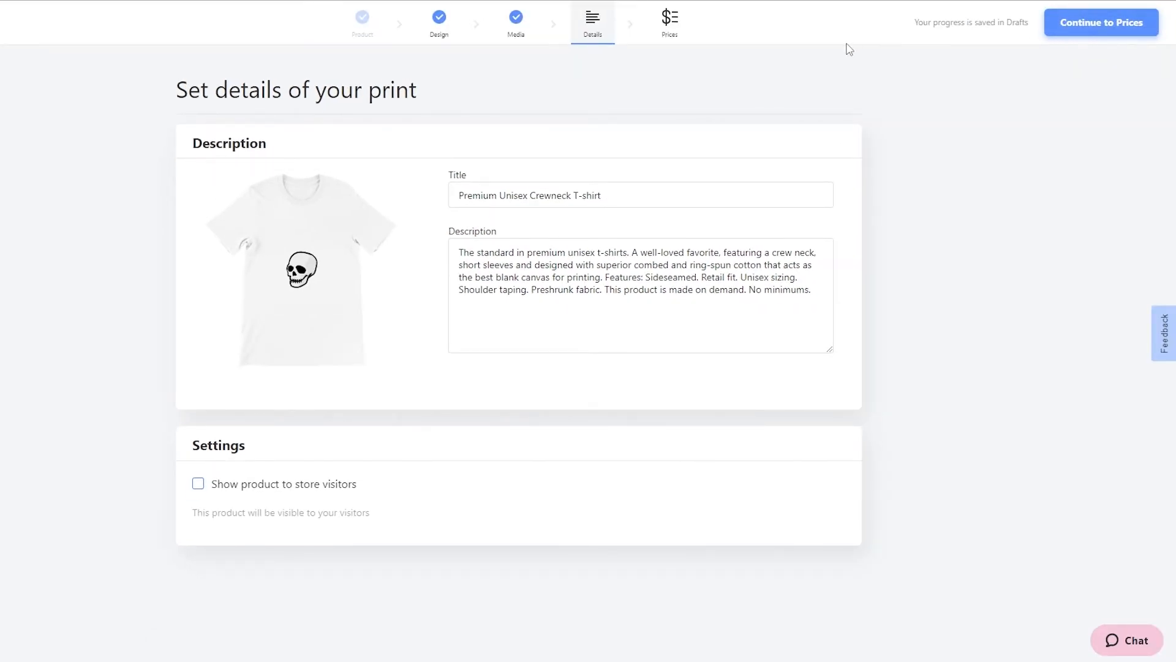
left_click(666, 28)
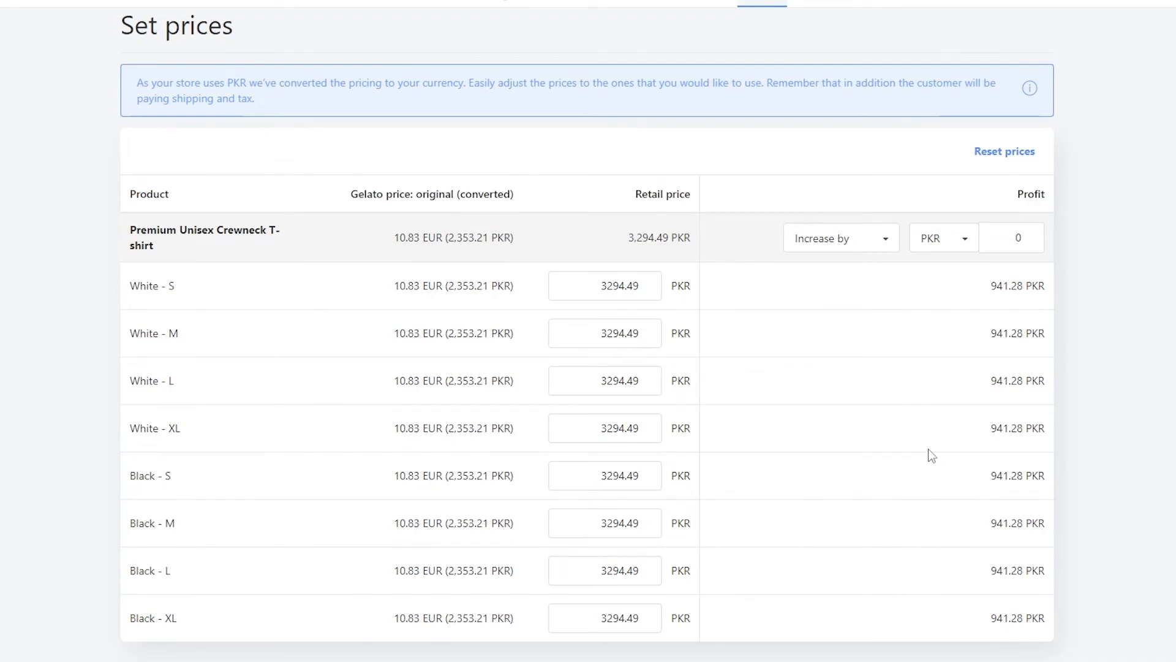
scroll(949, 449, "up", 1)
scroll(1014, 388, "down", 1)
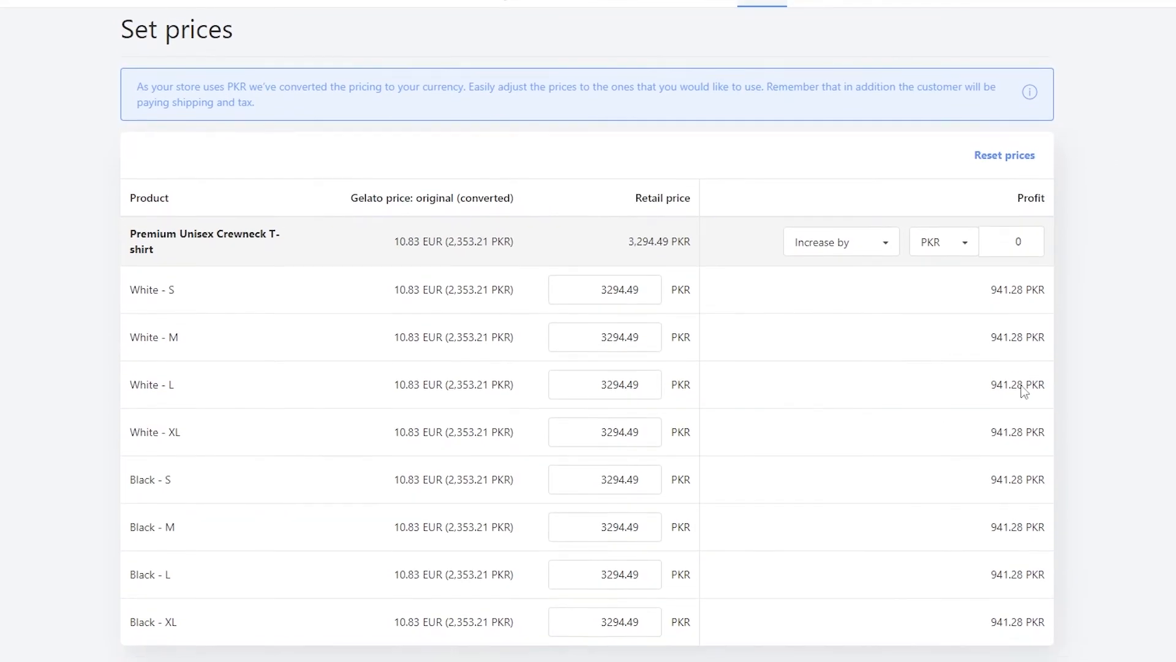
scroll(807, 153, "up", 1)
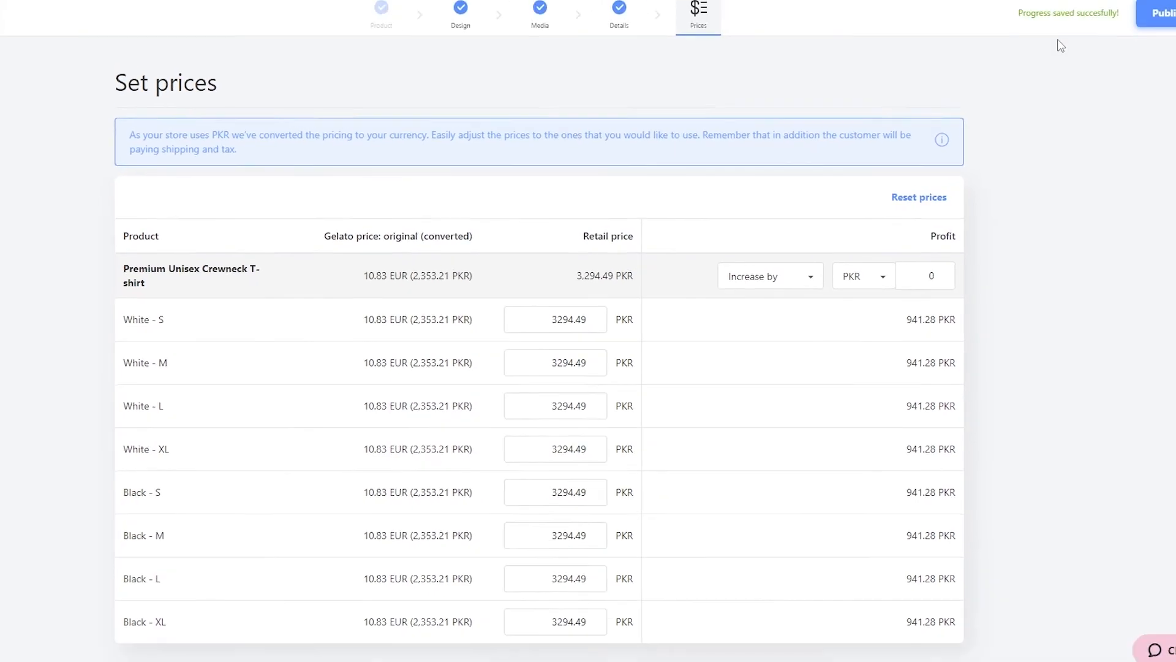
left_click(1135, 23)
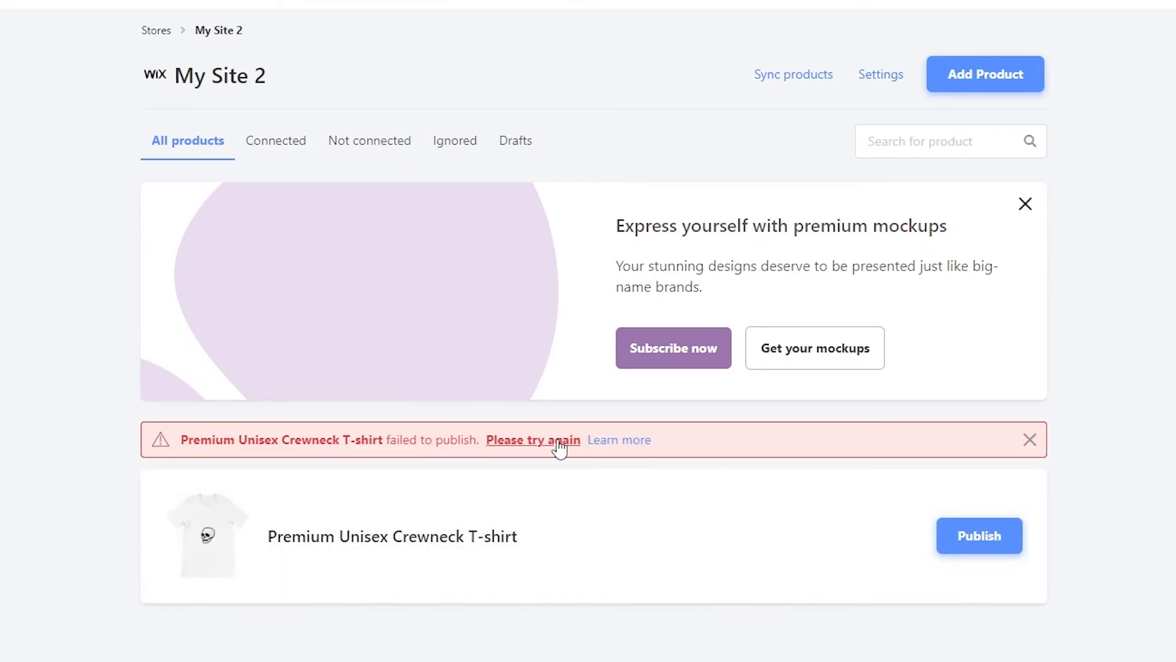
left_click(559, 449)
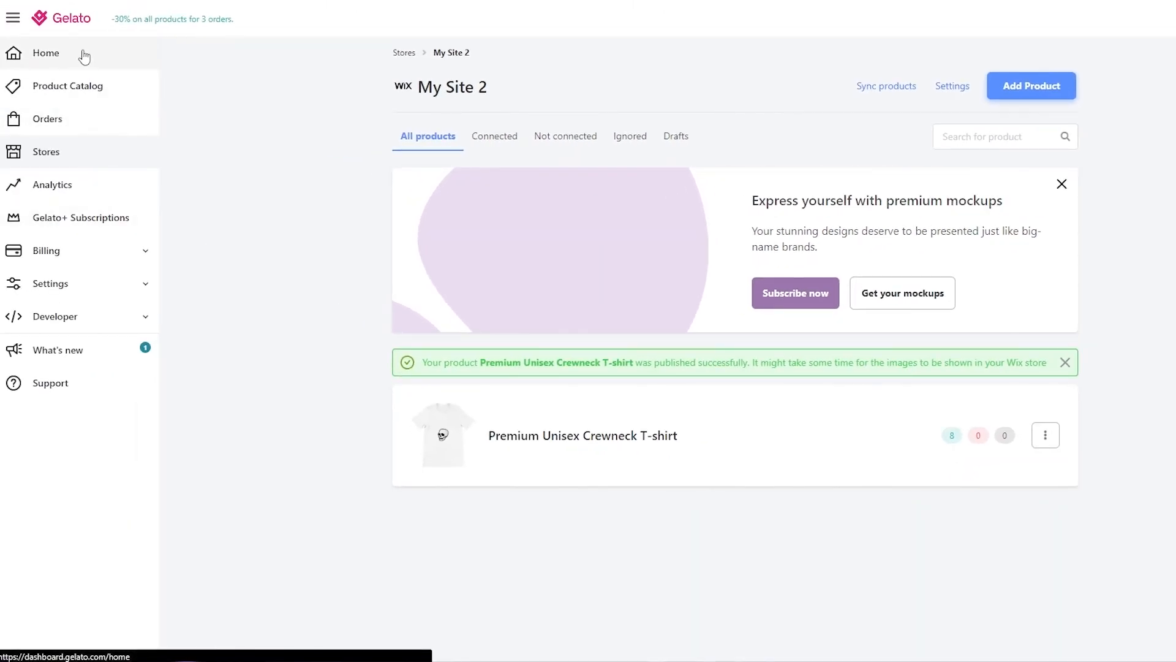
Return to the Gelato dashboard home and expand the Billing section.
left_click(84, 57)
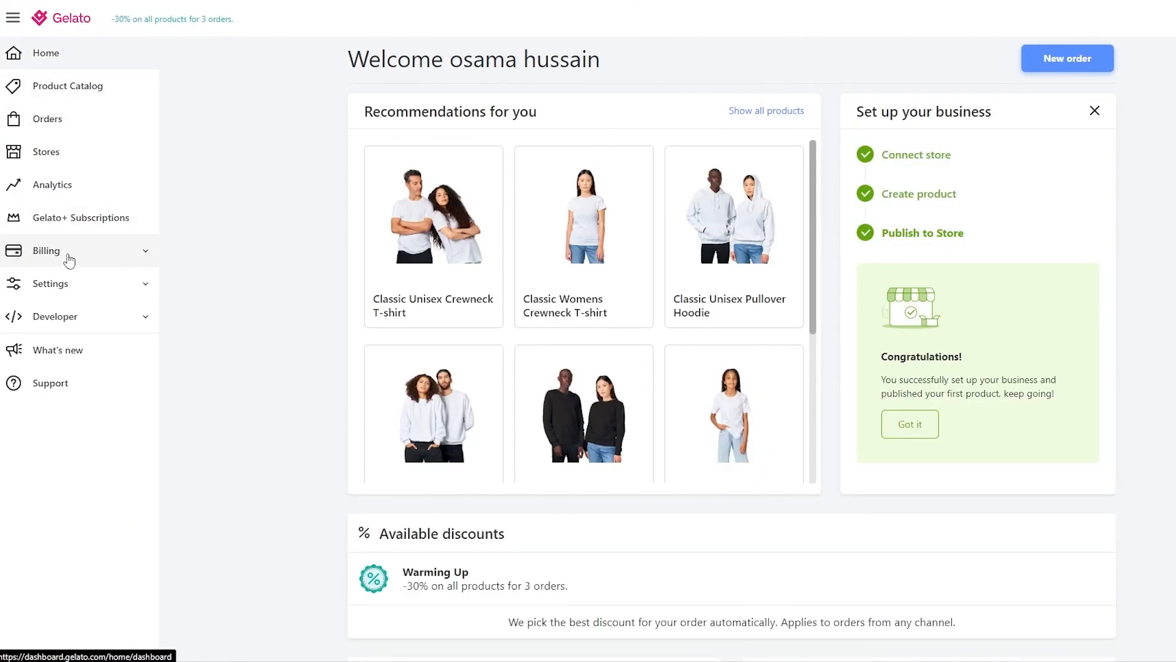
left_click(70, 258)
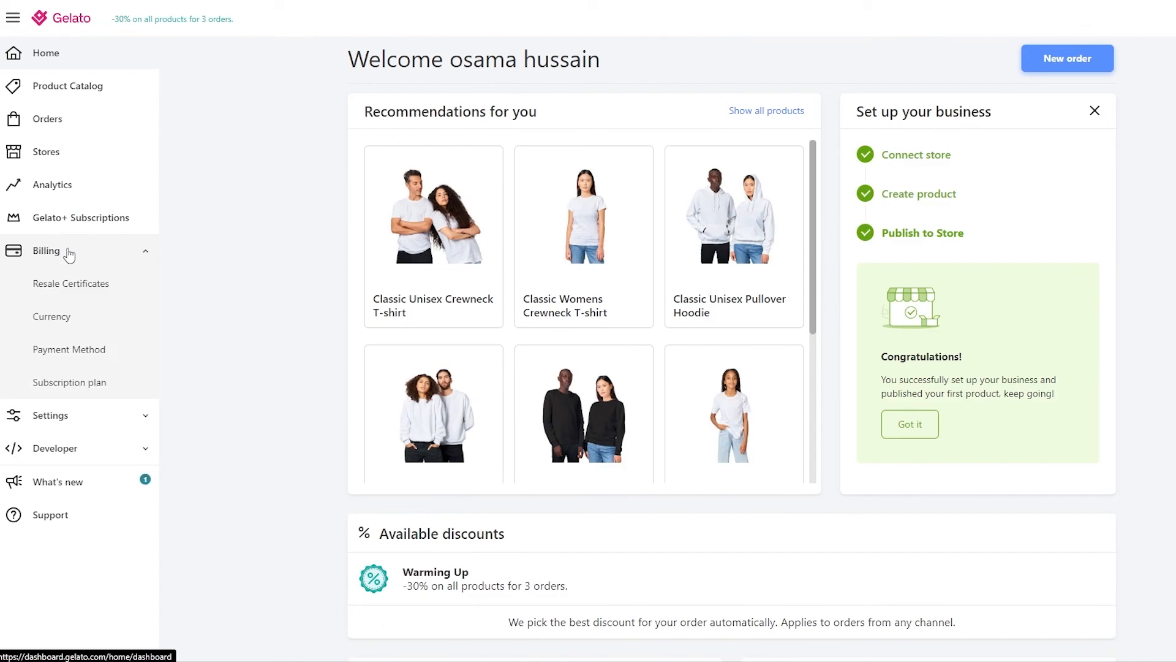